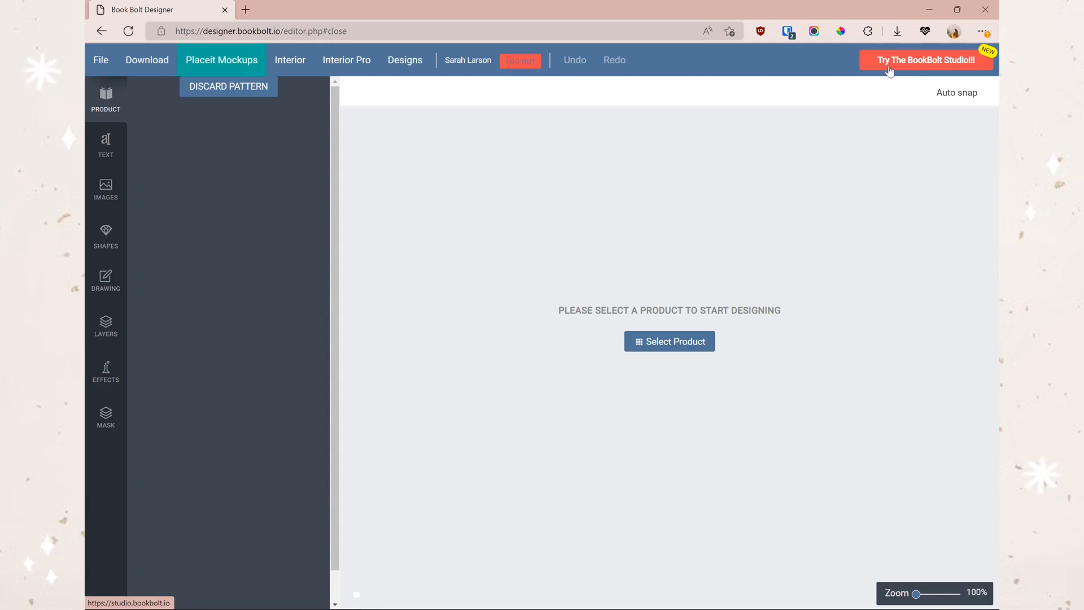
- Open Book Bolt Studio in a new tab and bring up the New Project form's project type list
left_click(922, 68)
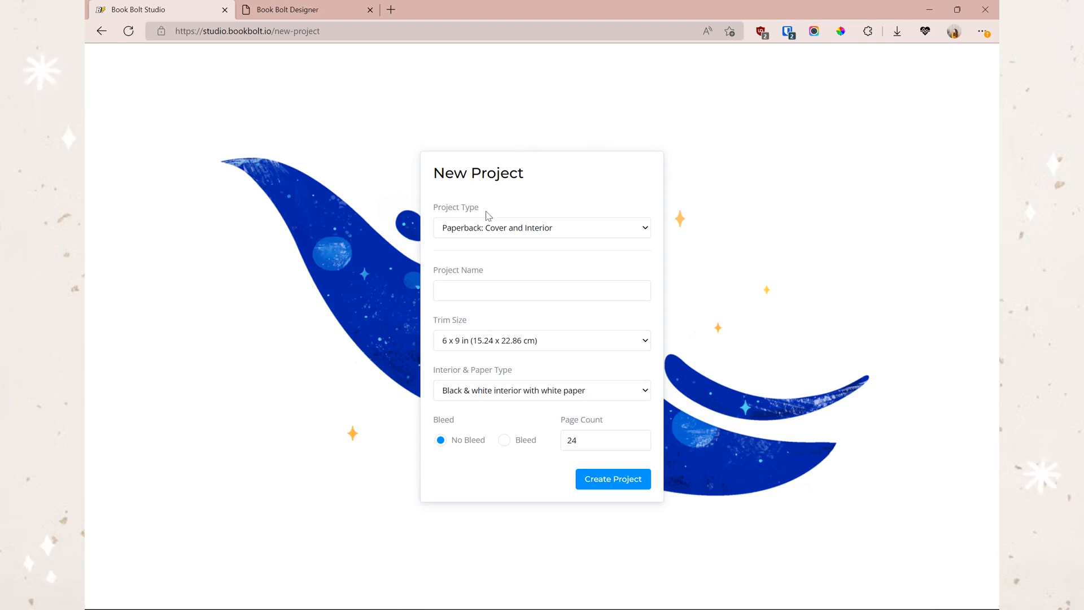
left_click(324, 17)
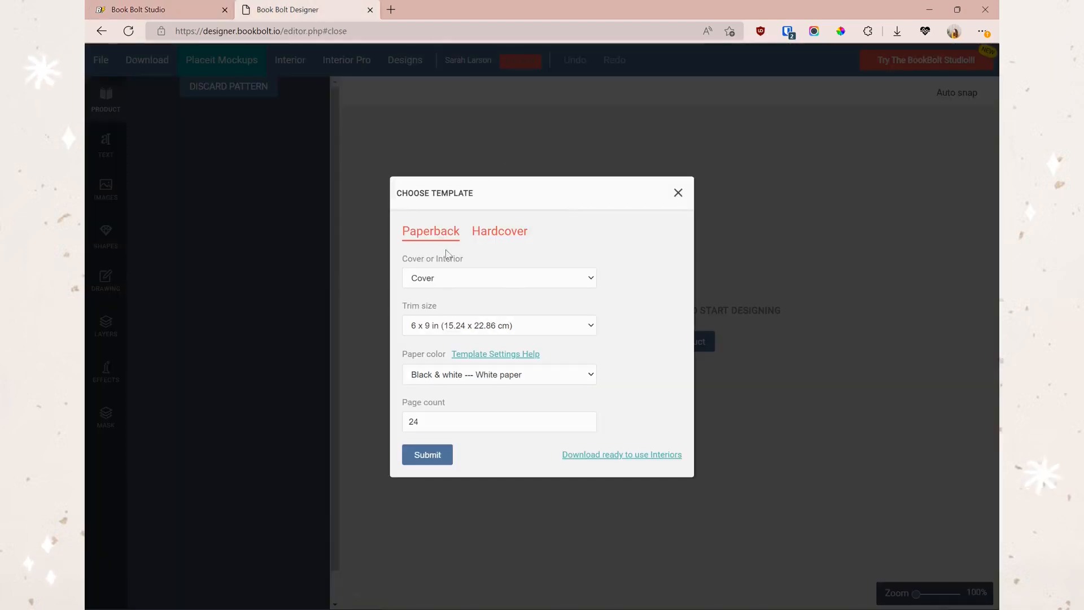
left_click(197, 11)
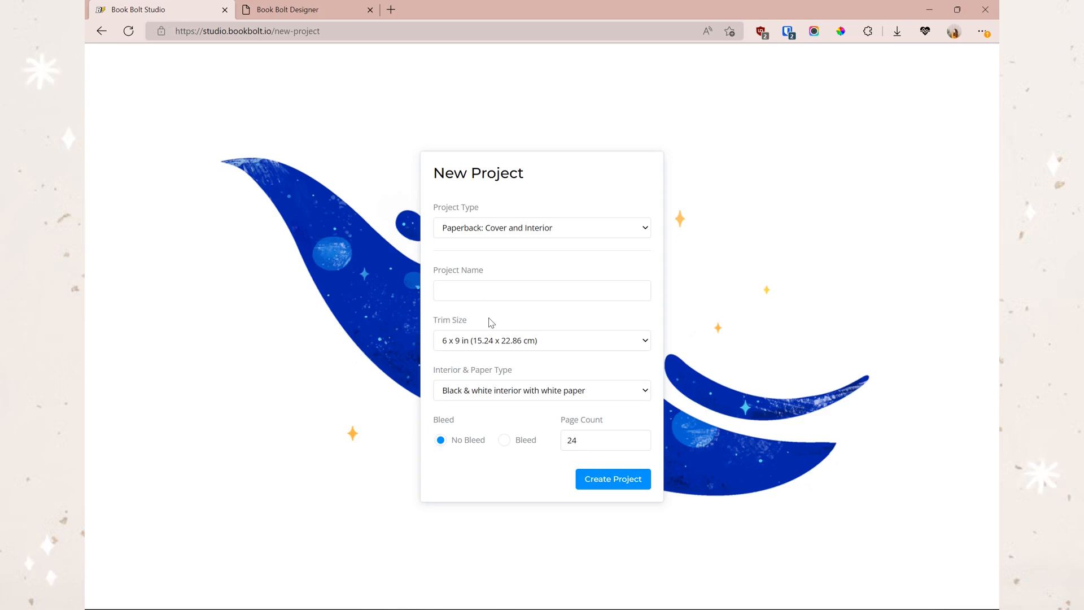
left_click(455, 226)
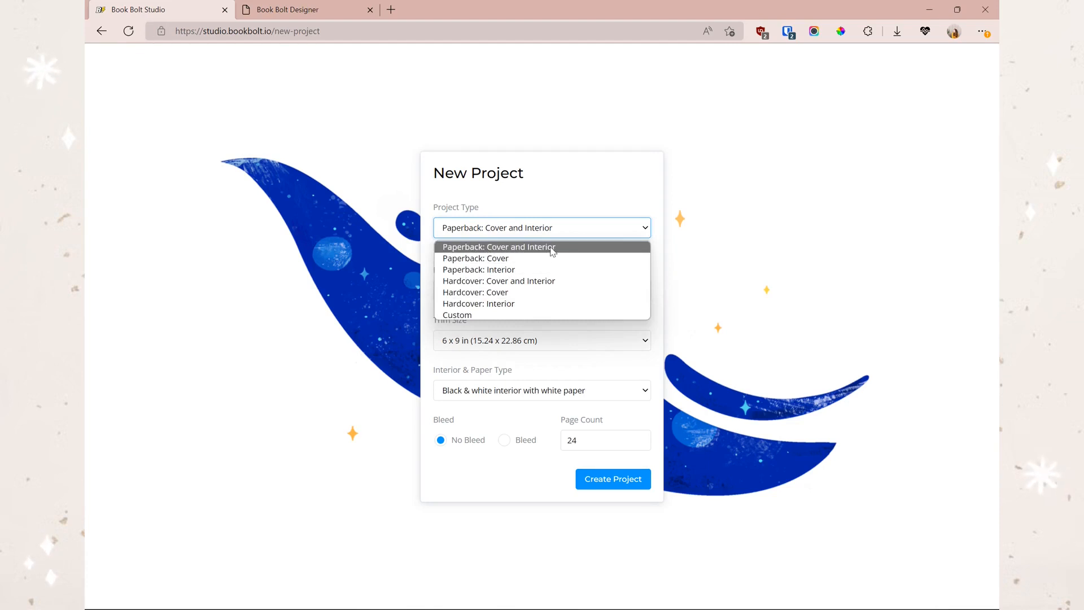
- Keep 'Paperback: Cover and Interior' as the project type and move to the Project Name field
left_click(304, 11)
left_click(479, 278)
left_click(538, 248)
left_click(508, 289)
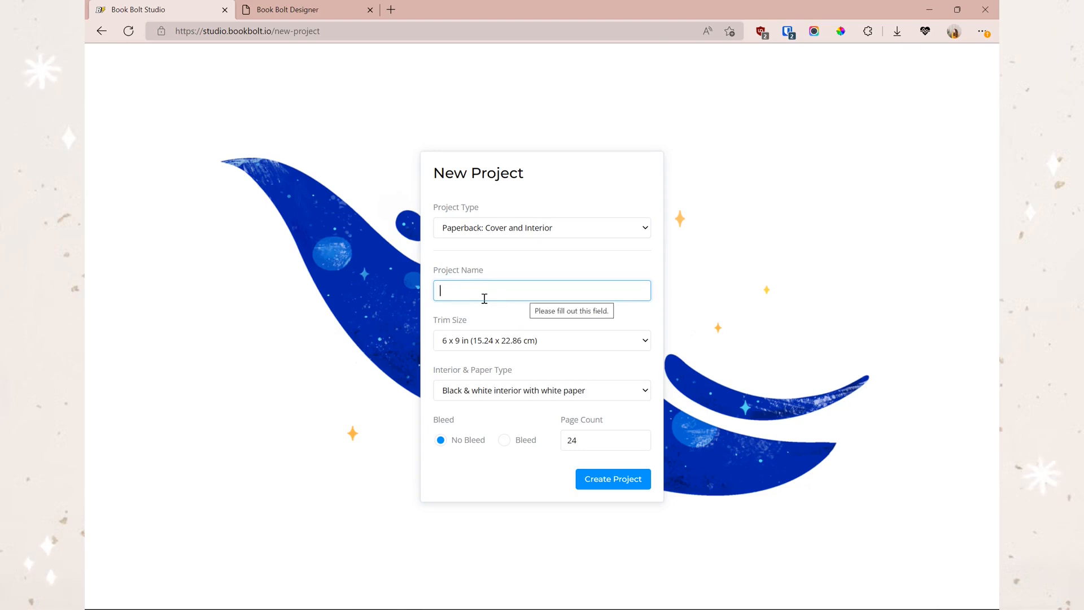
- Name the project 'Test', set its page count to 120, and create it
type("Test")
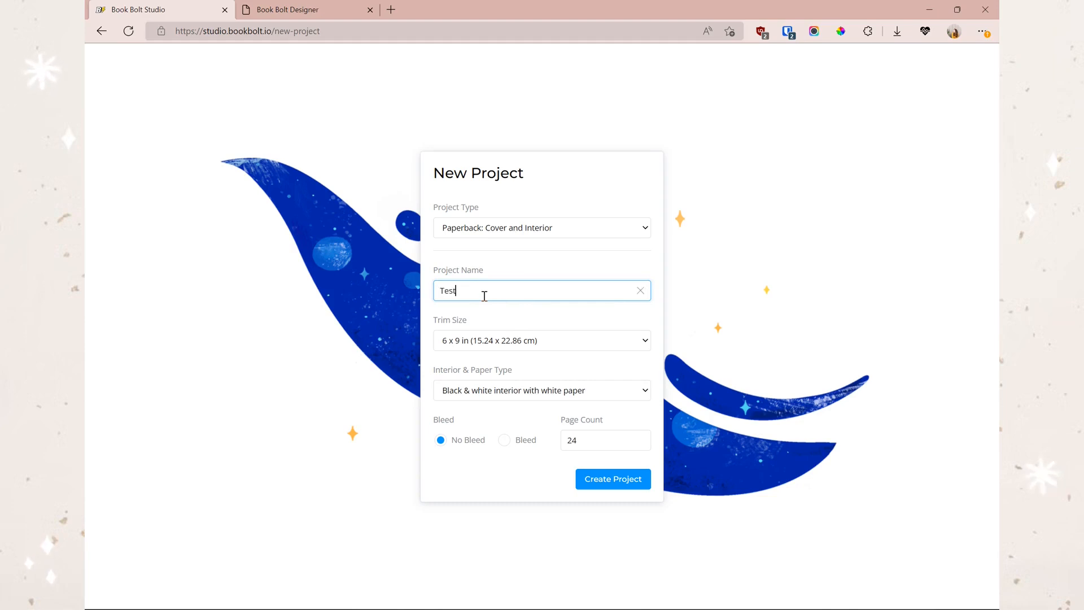
left_click(481, 327)
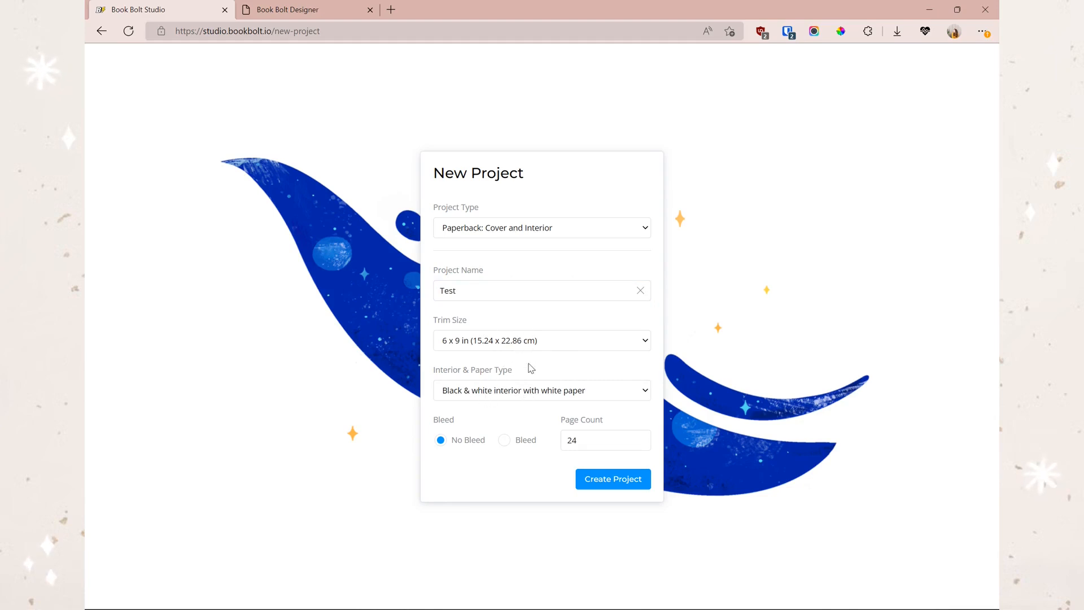
left_click(504, 440)
double_click(622, 442)
type("120")
left_click(635, 408)
left_click(589, 477)
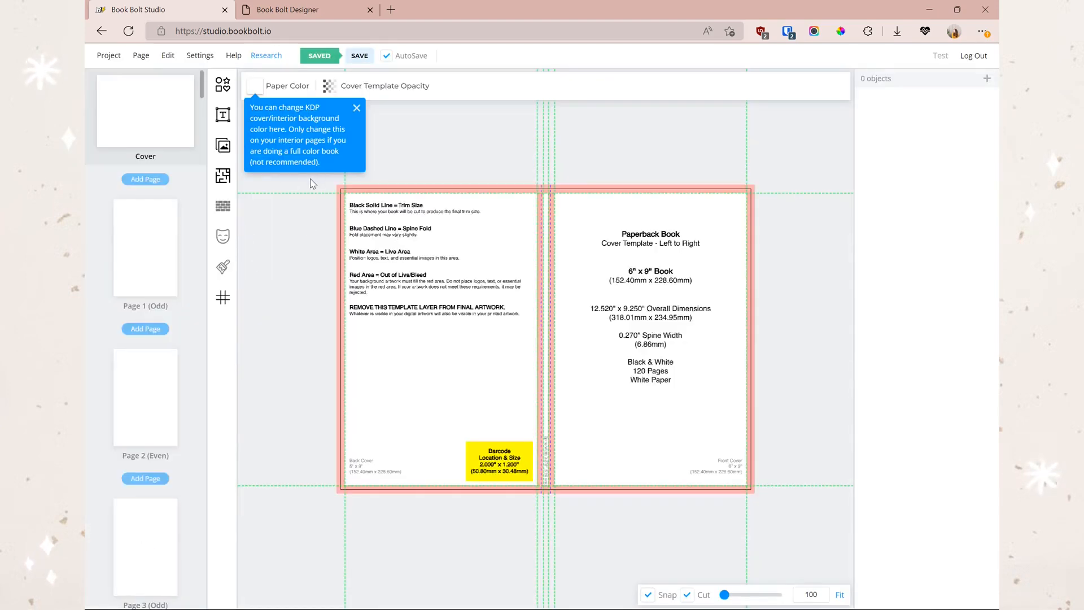
- Set the Designer's cover template to 120 pages and check the Studio cover's 12.520" x 9.250" template
left_click(292, 16)
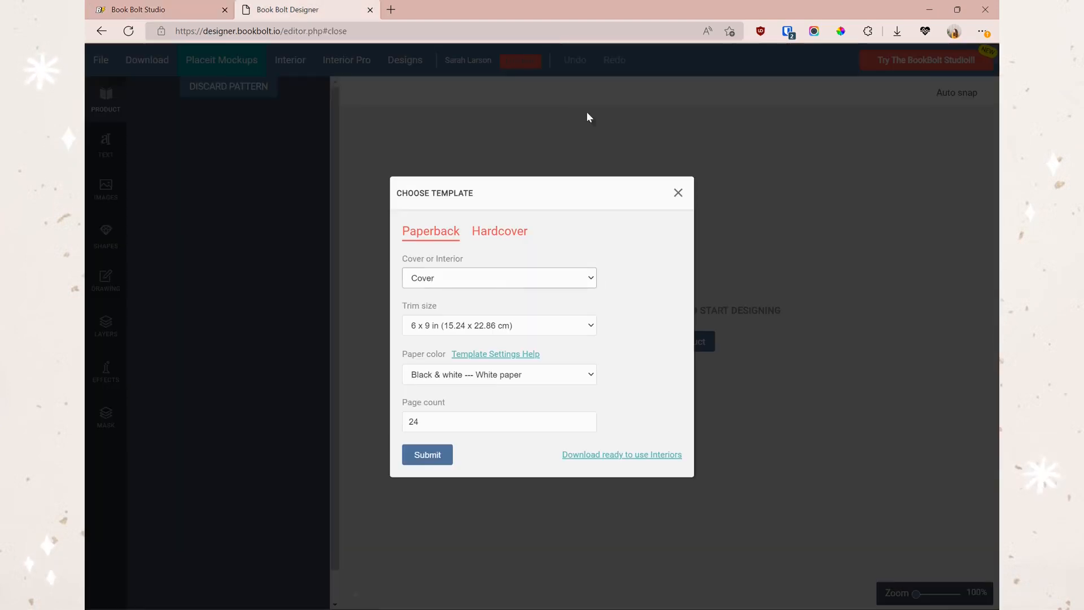
left_click(467, 419)
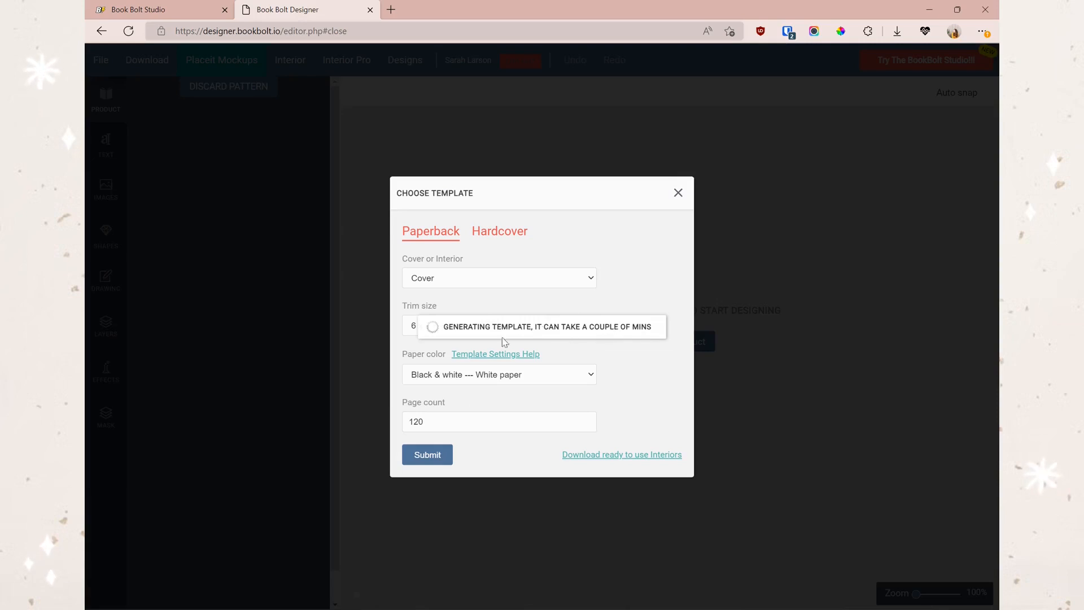
left_click(146, 11)
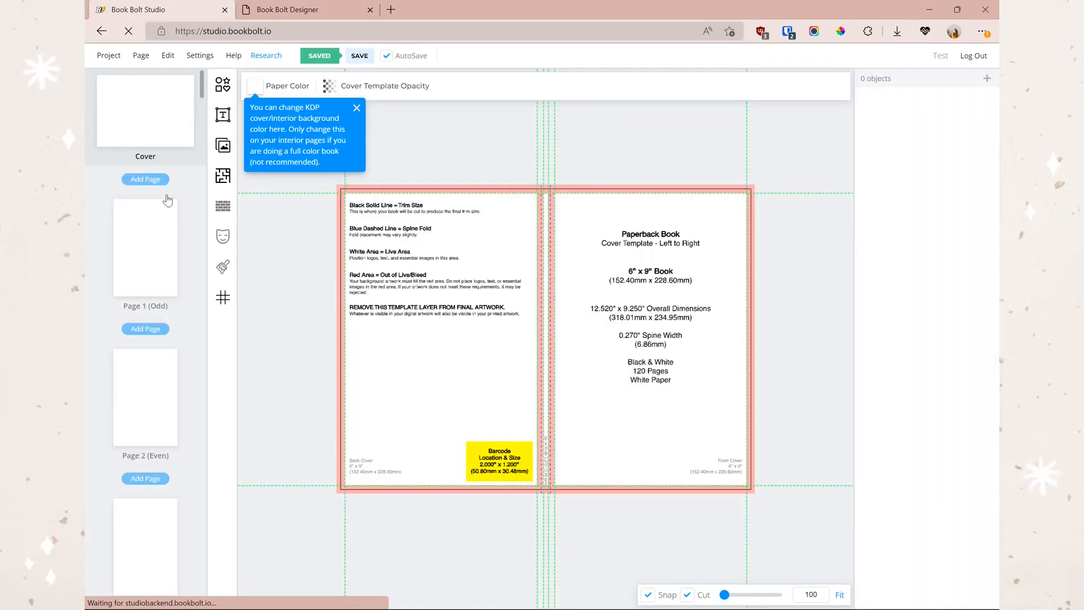
scroll(157, 228, "down", 3)
scroll(169, 334, "up", 3)
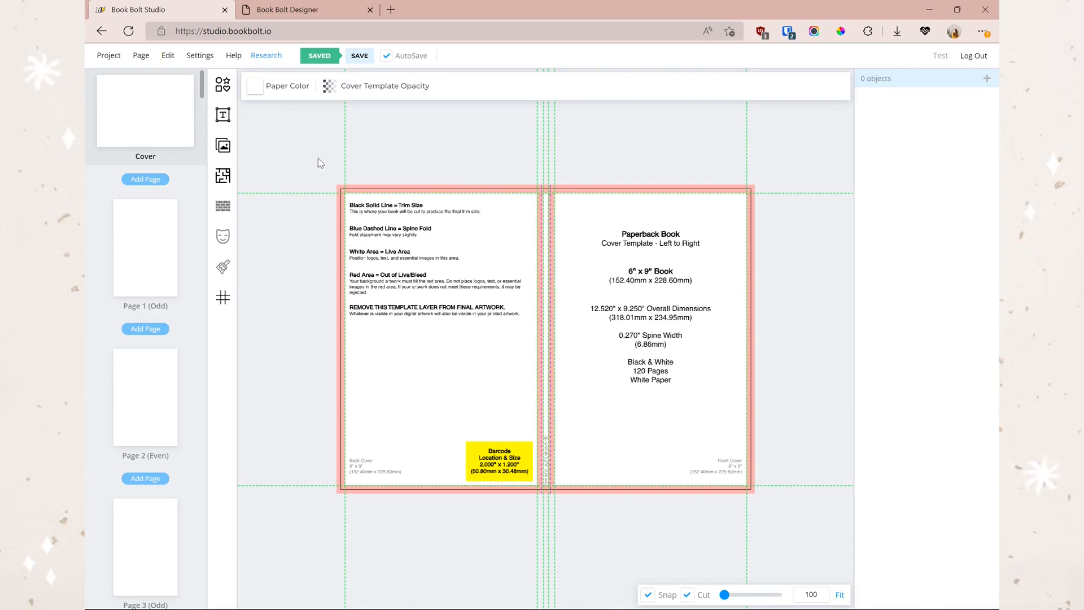
left_click(297, 17)
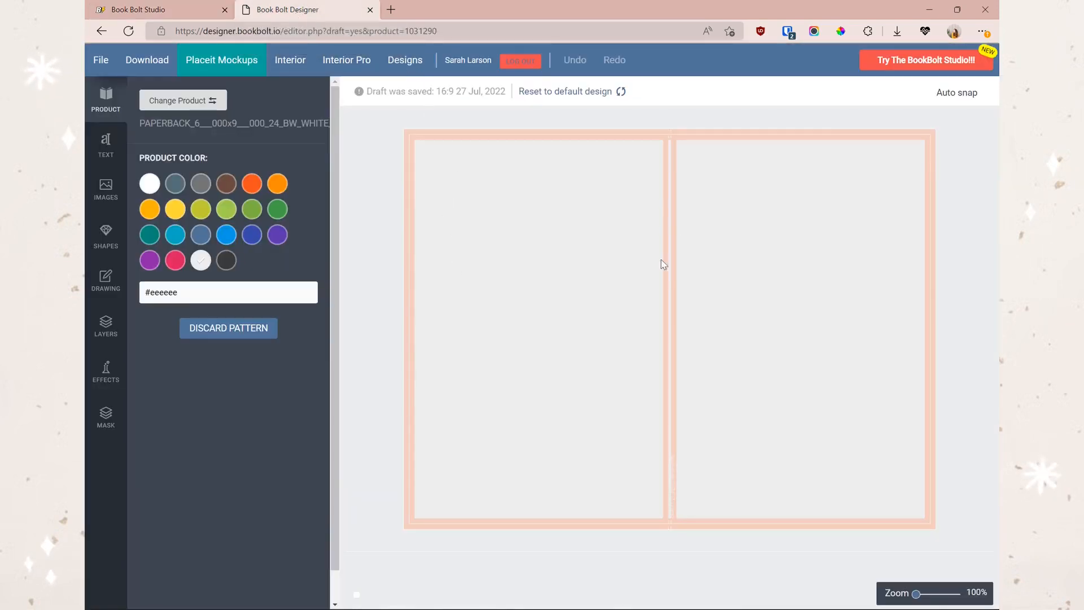
left_click(172, 9)
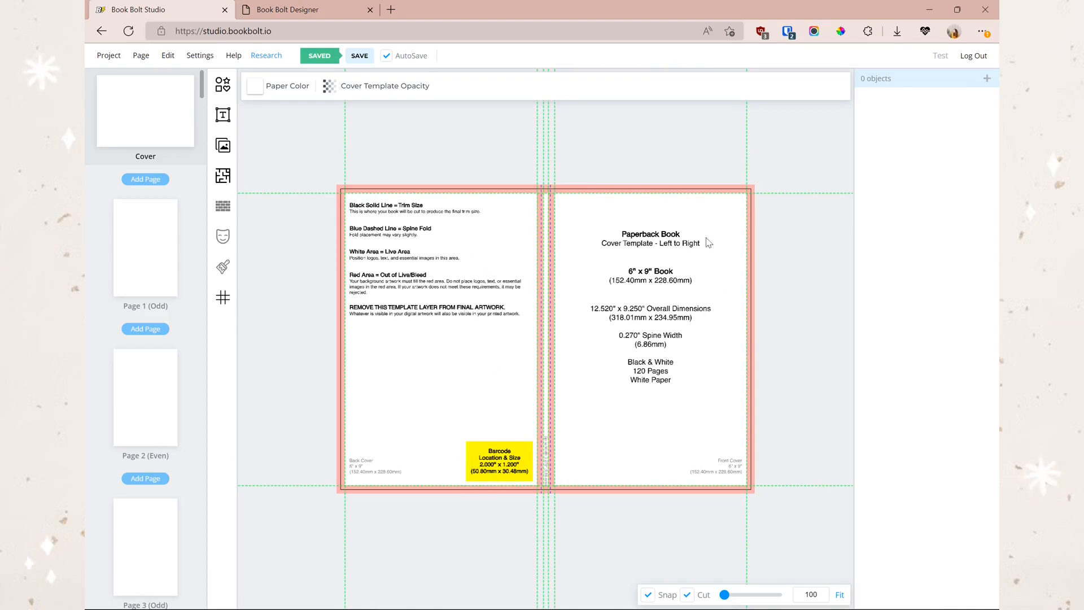
left_click(299, 17)
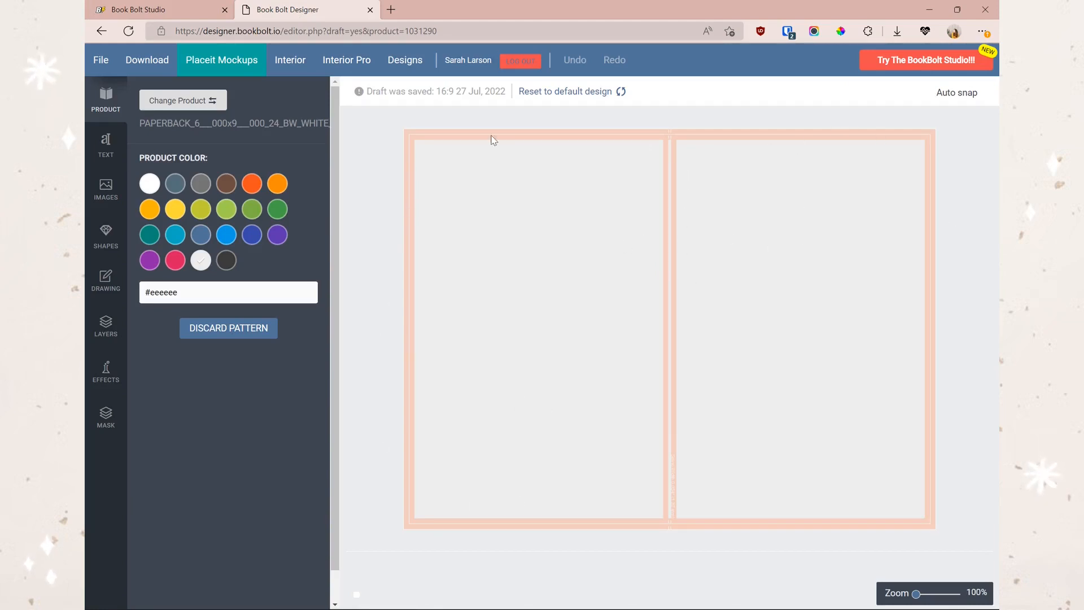
left_click(138, 10)
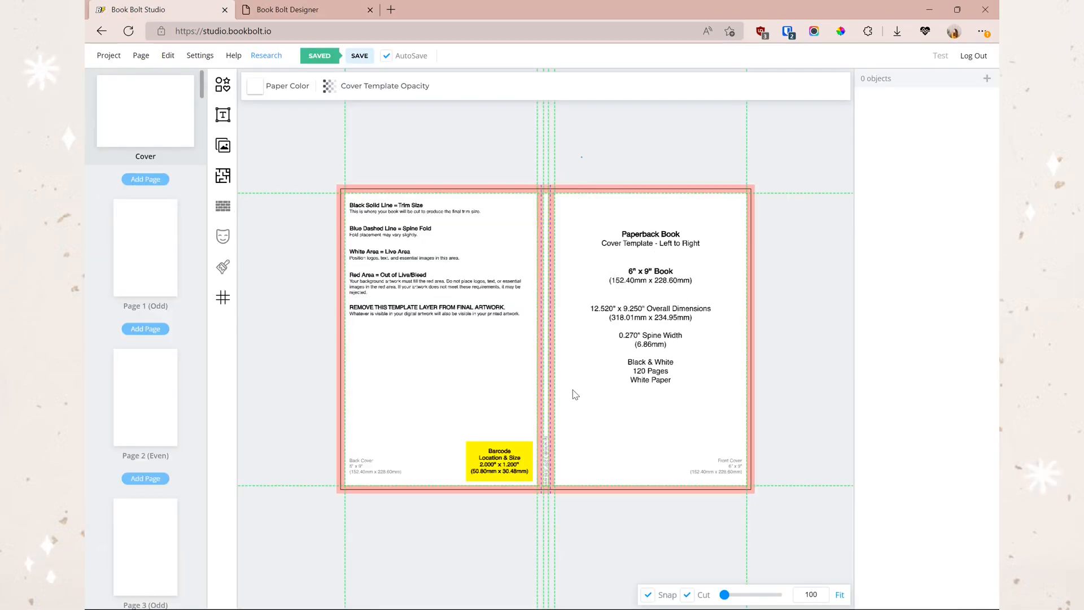
- Lower the KDP cover template opacity to a faint 24
left_click(349, 88)
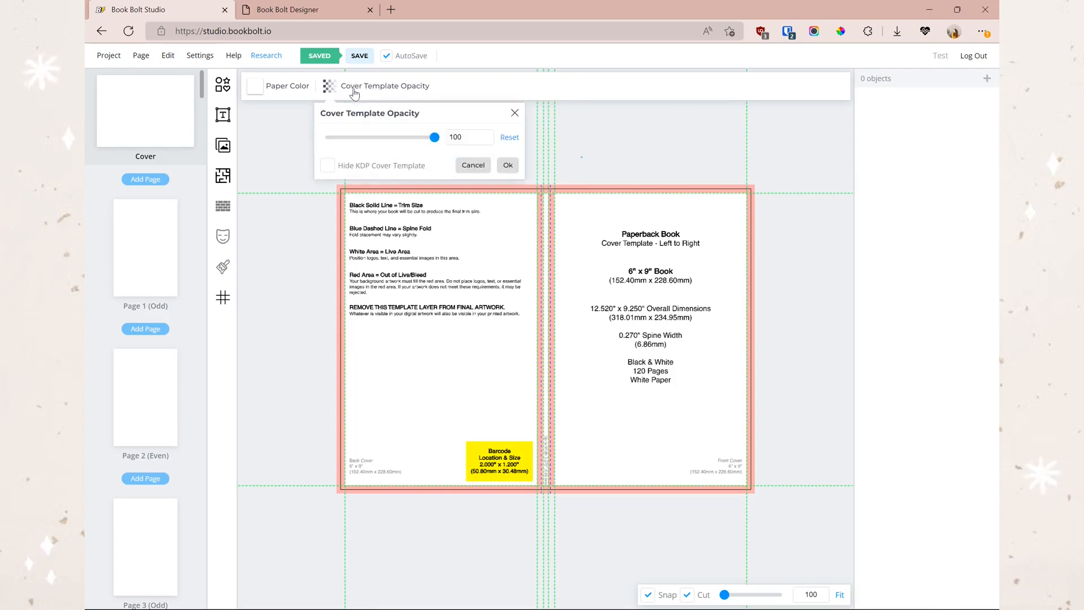
left_click_drag(434, 137, 355, 137)
left_click(327, 166)
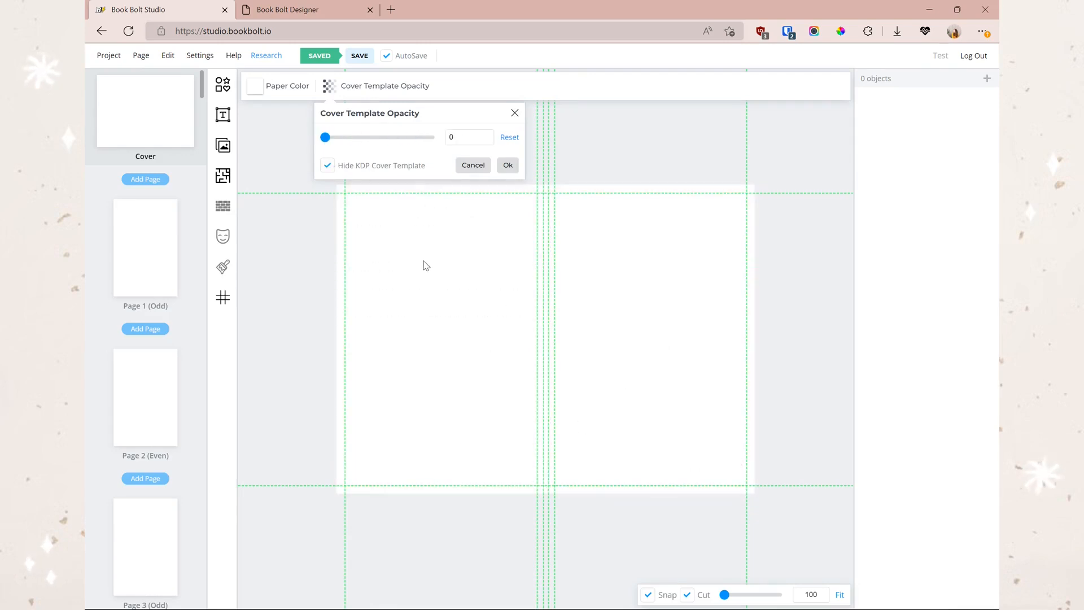
left_click_drag(325, 138, 351, 139)
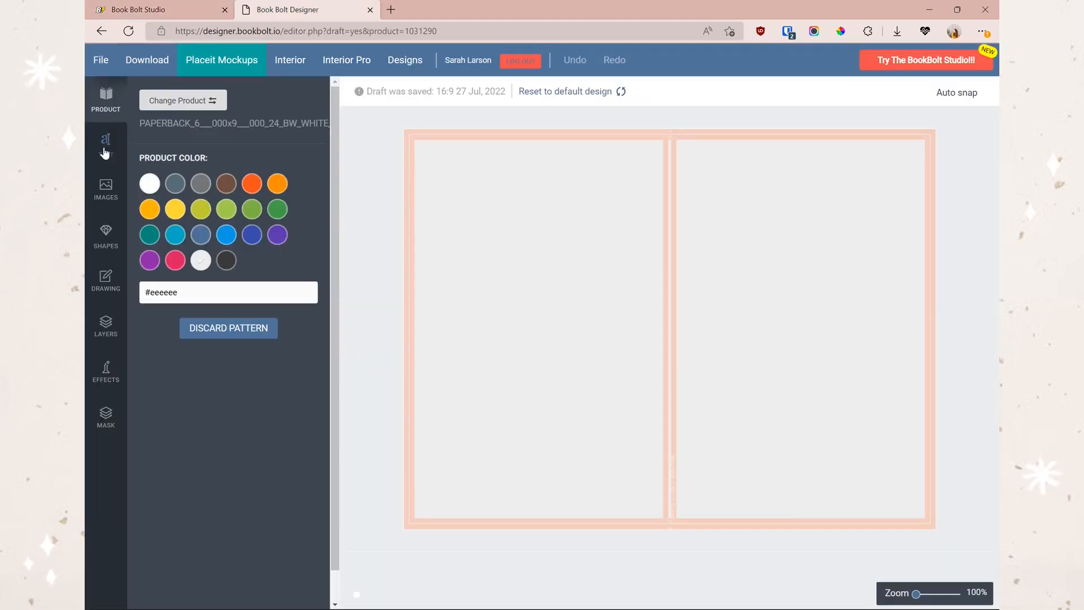
- Add a black pac-man shape and position it on the upper front cover
left_click(105, 194)
left_click(106, 240)
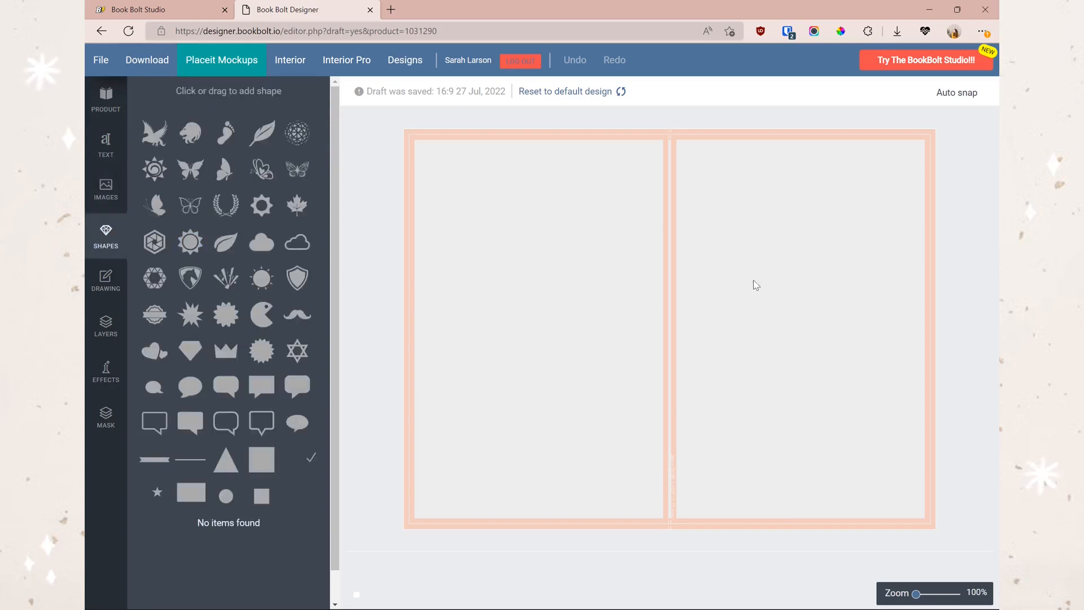
left_click(262, 314)
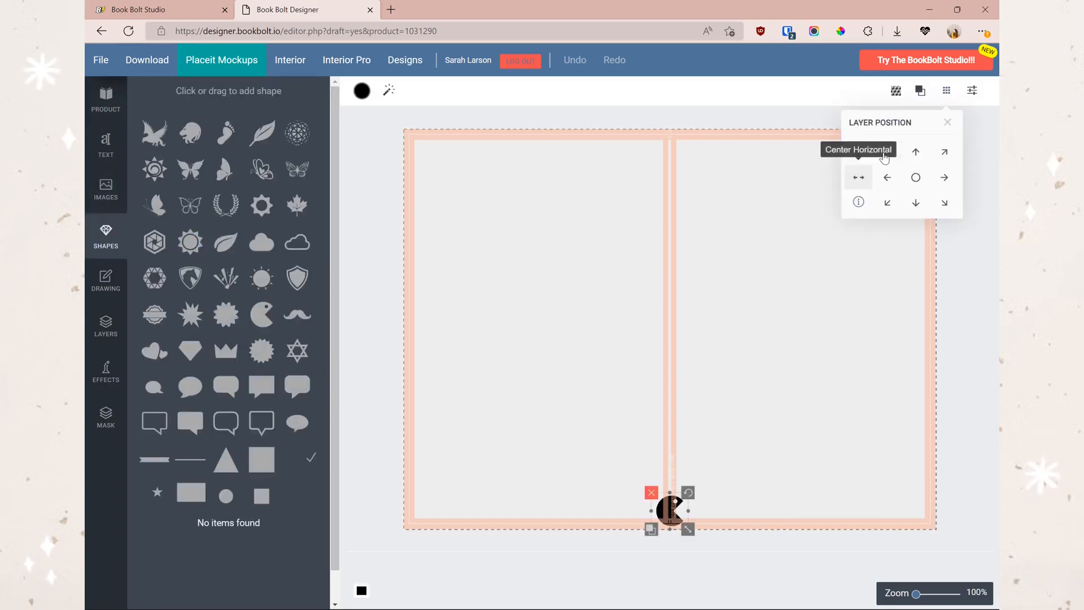
left_click(916, 152)
left_click(915, 177)
left_click(887, 177)
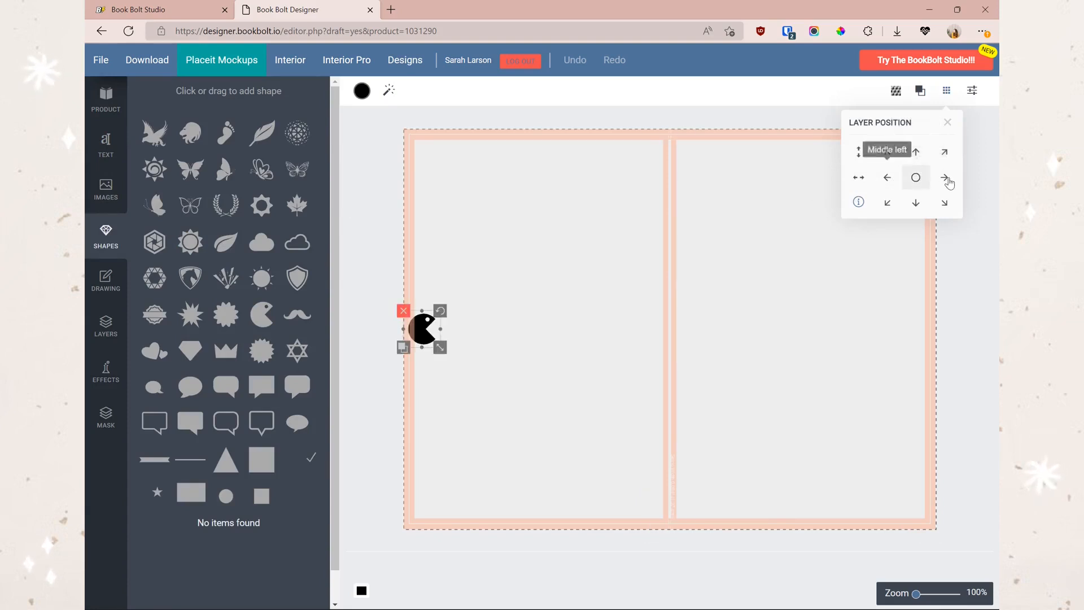
left_click(944, 177)
left_click(884, 391)
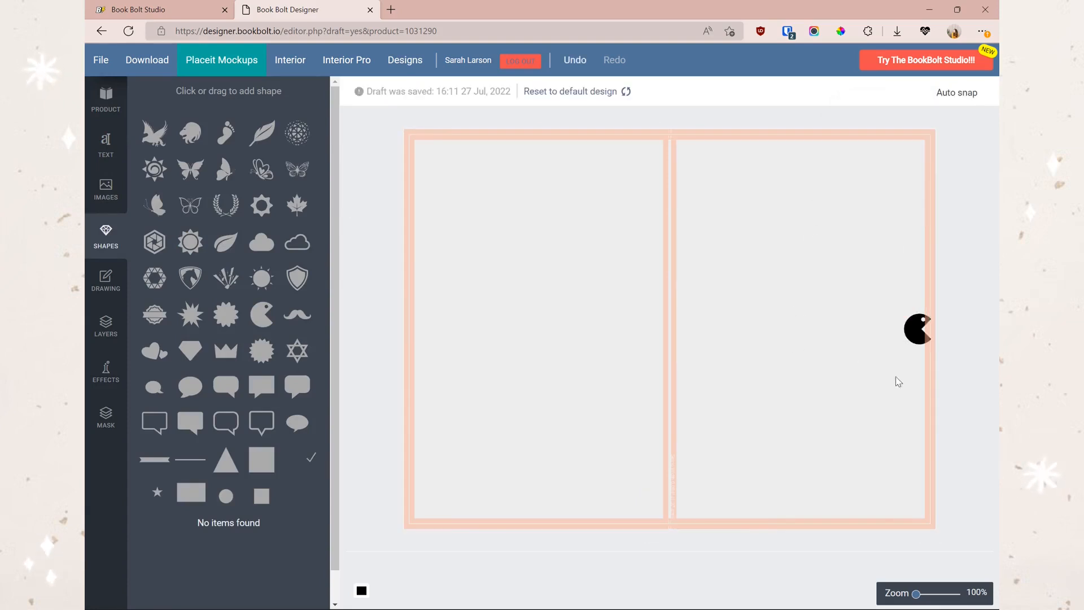
left_click_drag(919, 329, 876, 287)
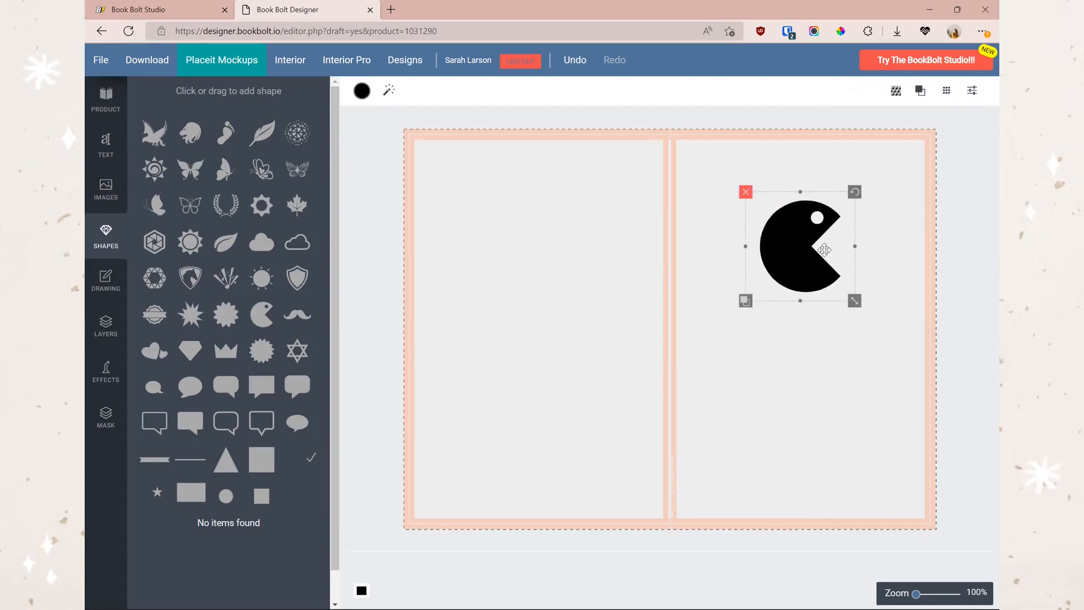
left_click(139, 9)
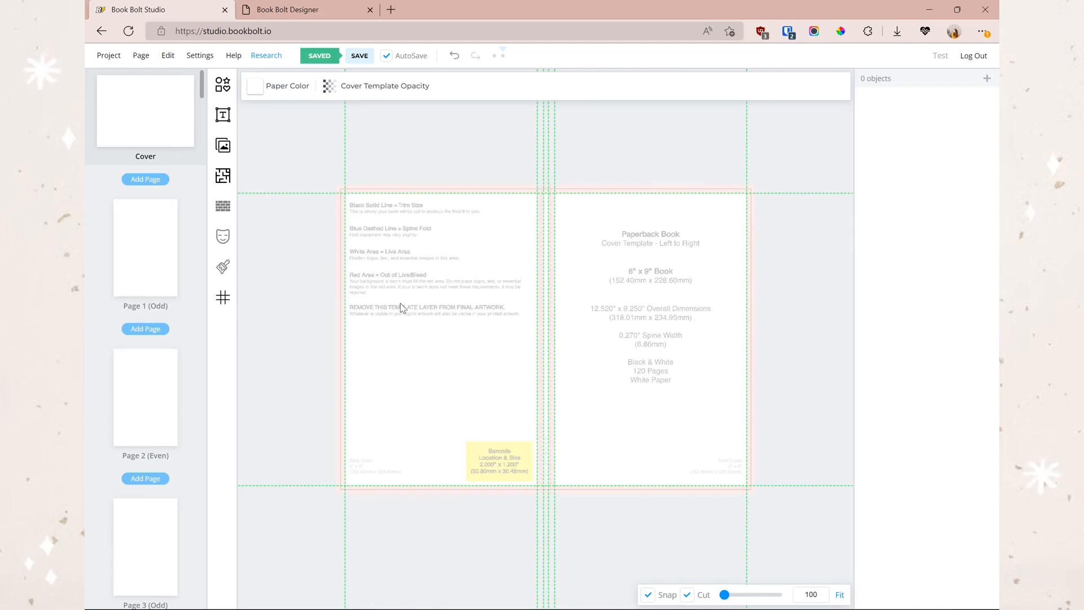
- Try adding a horizontal and a vertical guide line, then remove them
left_click(219, 305)
left_click(324, 106)
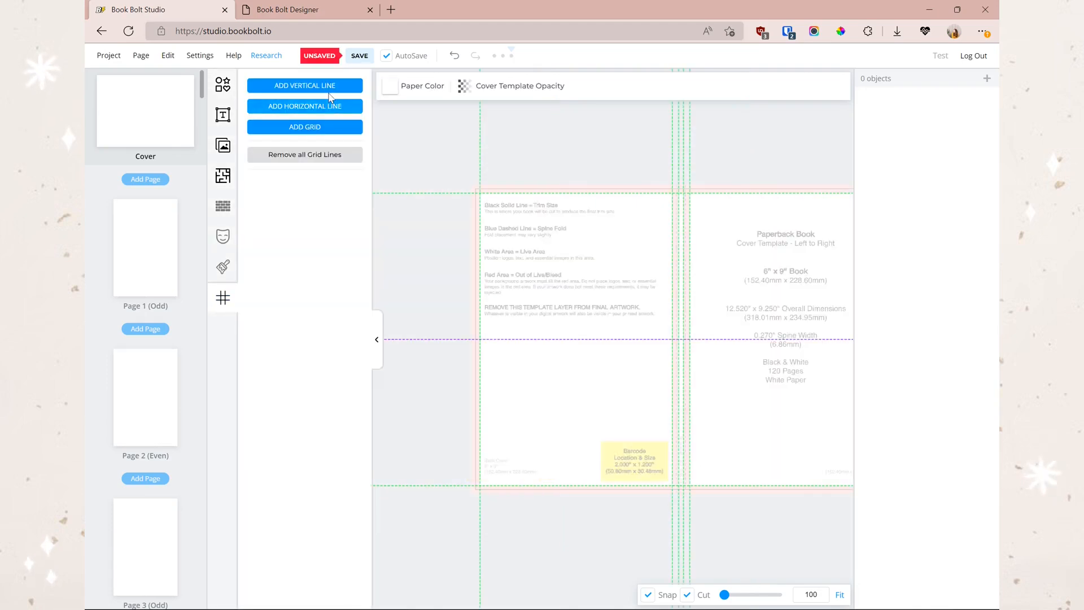
left_click(327, 89)
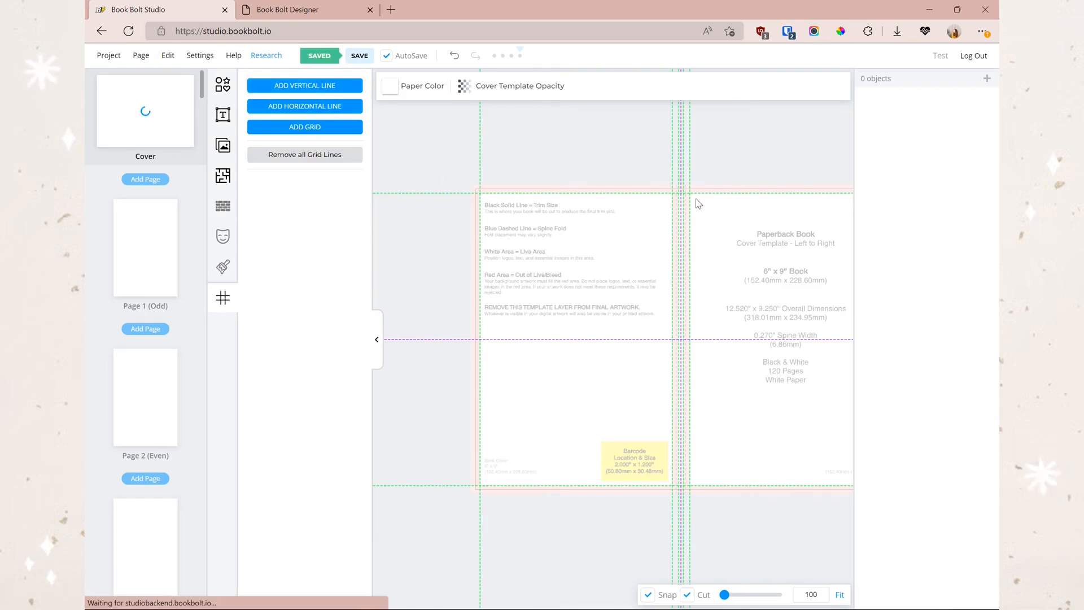
left_click(290, 89)
left_click(293, 105)
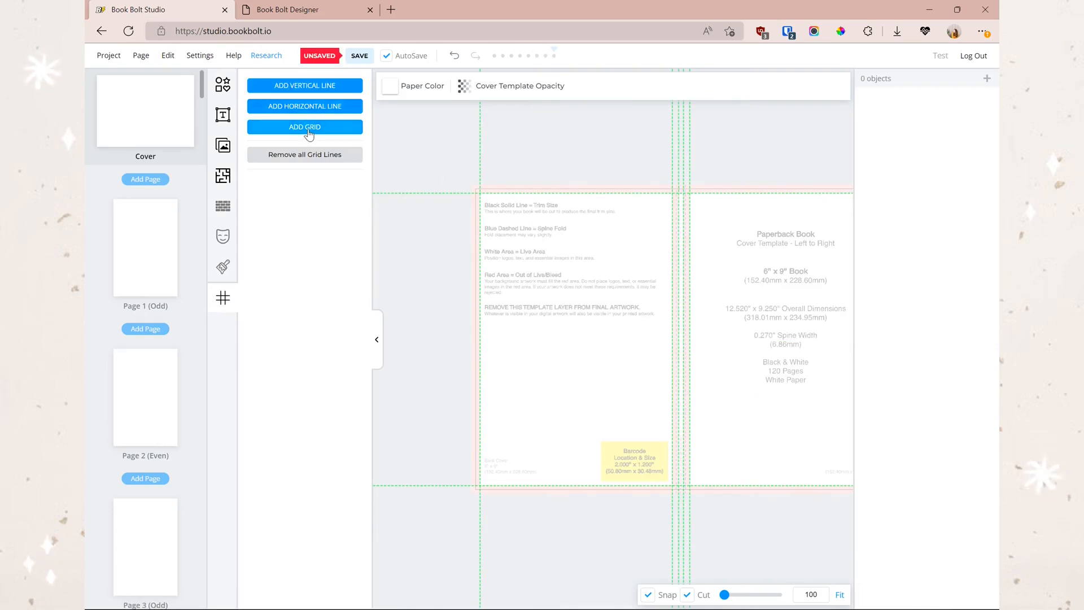
- Create a 4 x 4 grid of guide lines across the cover spread
left_click(308, 128)
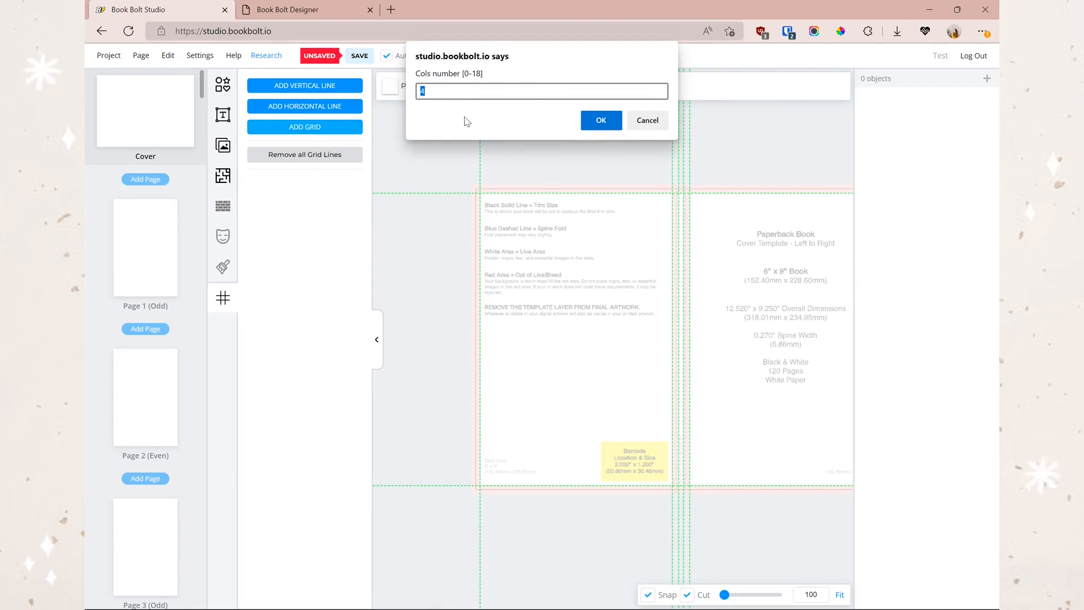
left_click(617, 122)
left_click(601, 124)
left_click(439, 320)
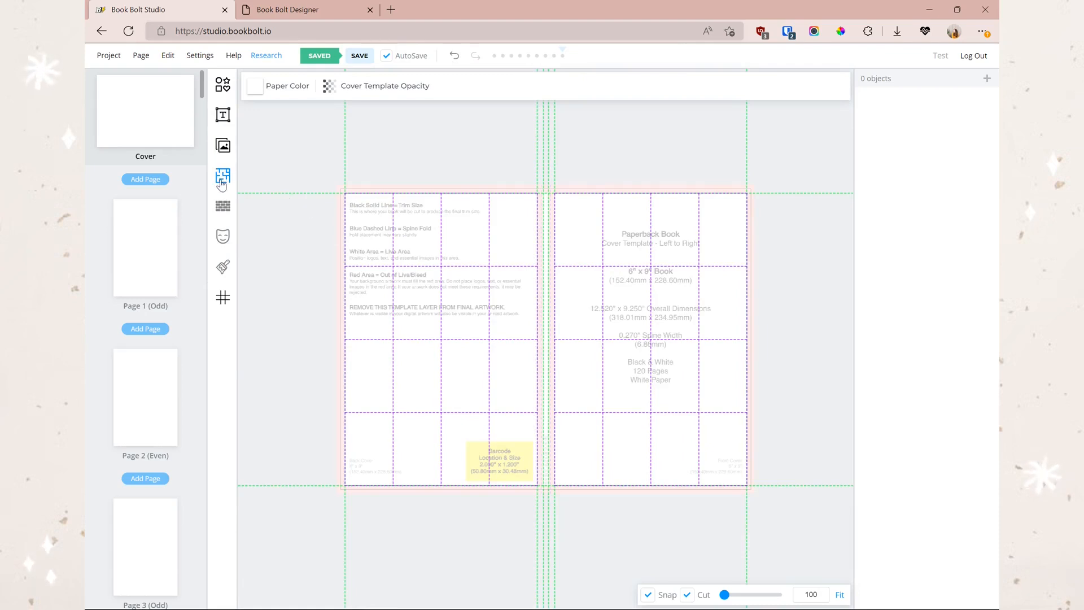
- Add a crown shape to the front cover, shrink it, and centre it
left_click(223, 84)
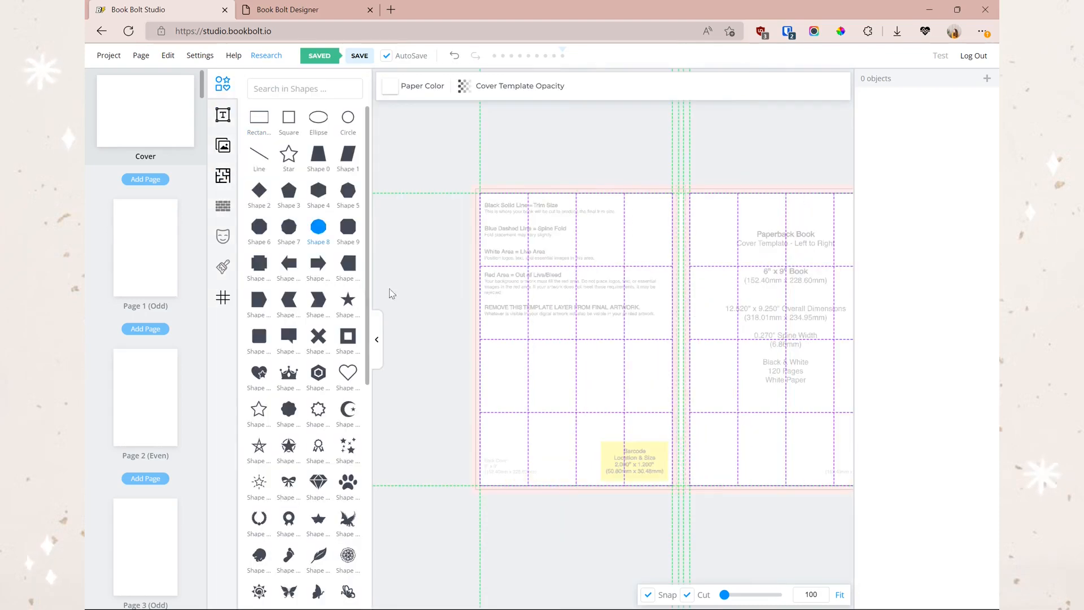
left_click(292, 380)
left_click(601, 316)
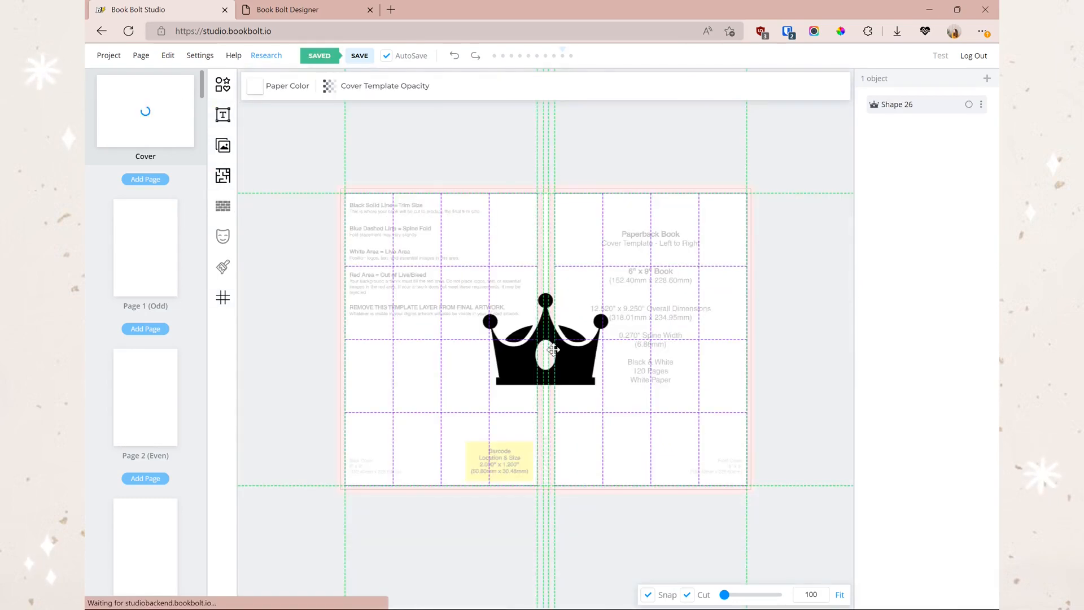
left_click_drag(545, 353, 649, 320)
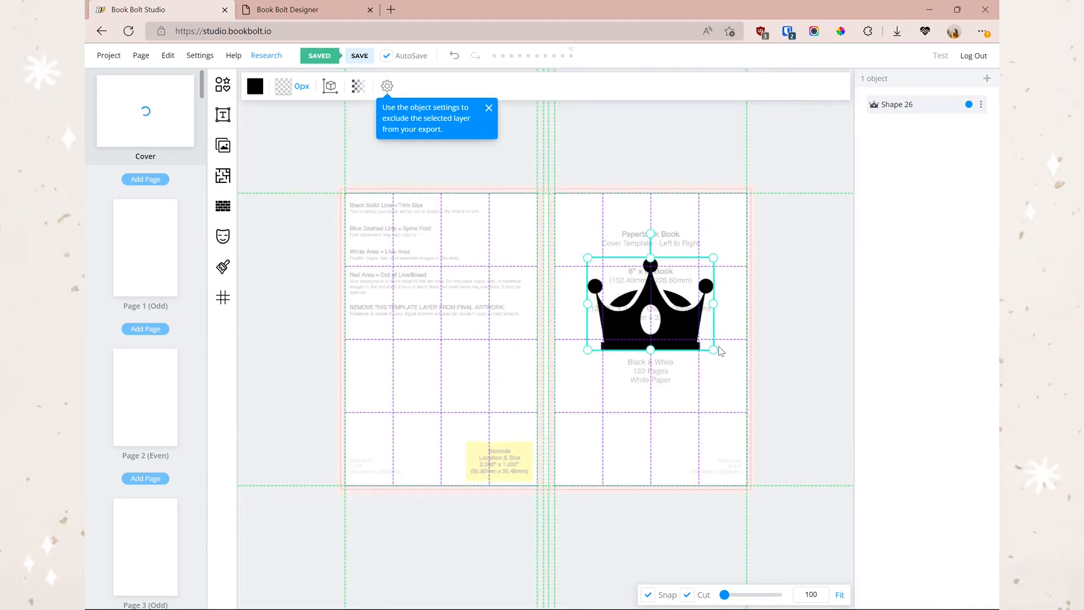
left_click_drag(713, 350, 704, 333)
left_click_drag(646, 304, 655, 301)
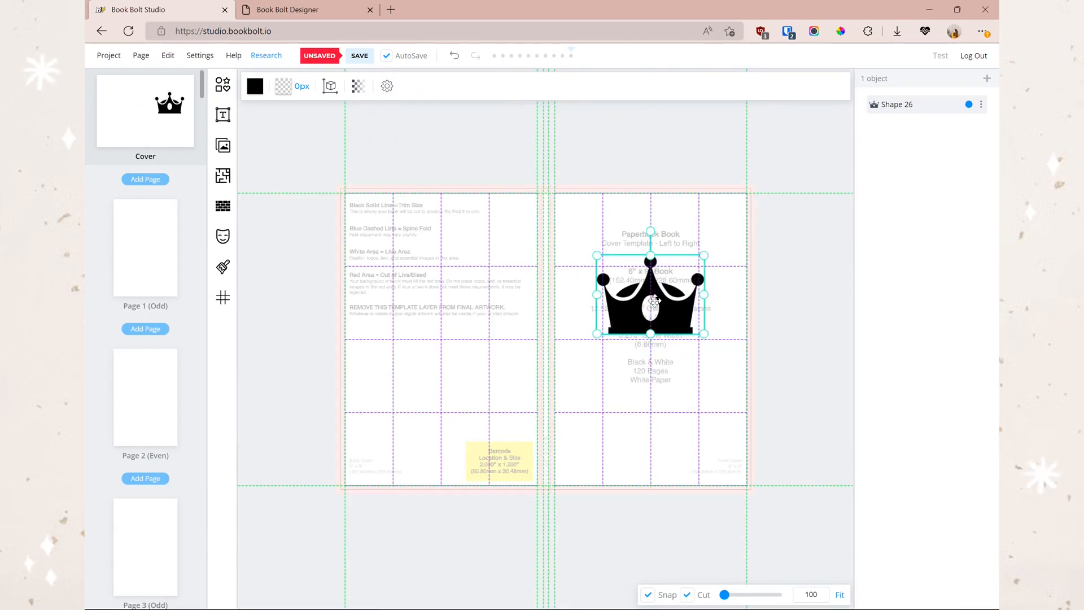
- Move the crown higher on the front cover with snapping briefly turned off
left_click(320, 11)
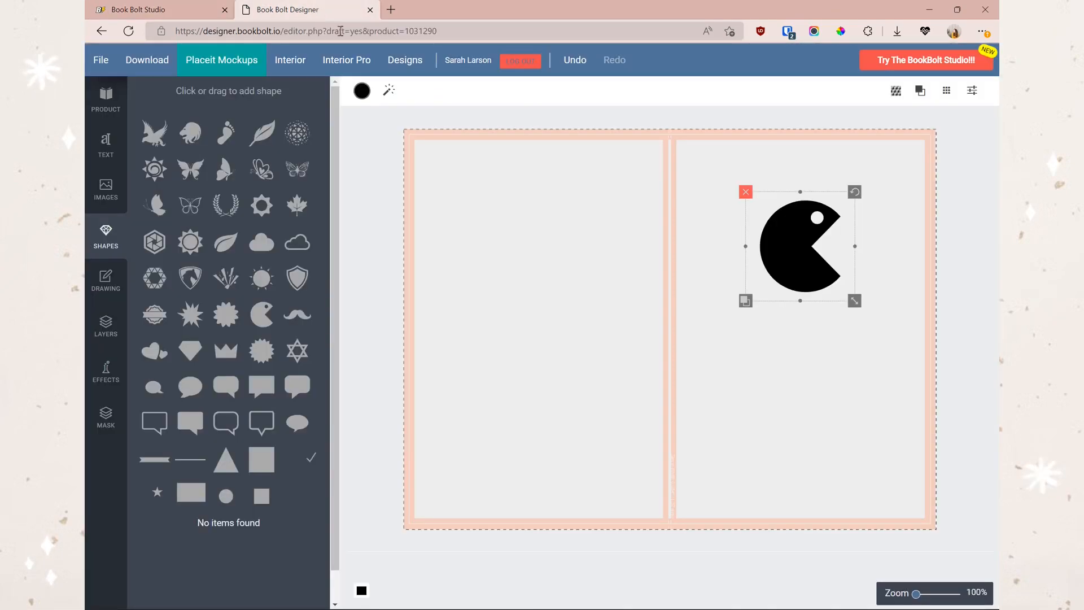
left_click(119, 12)
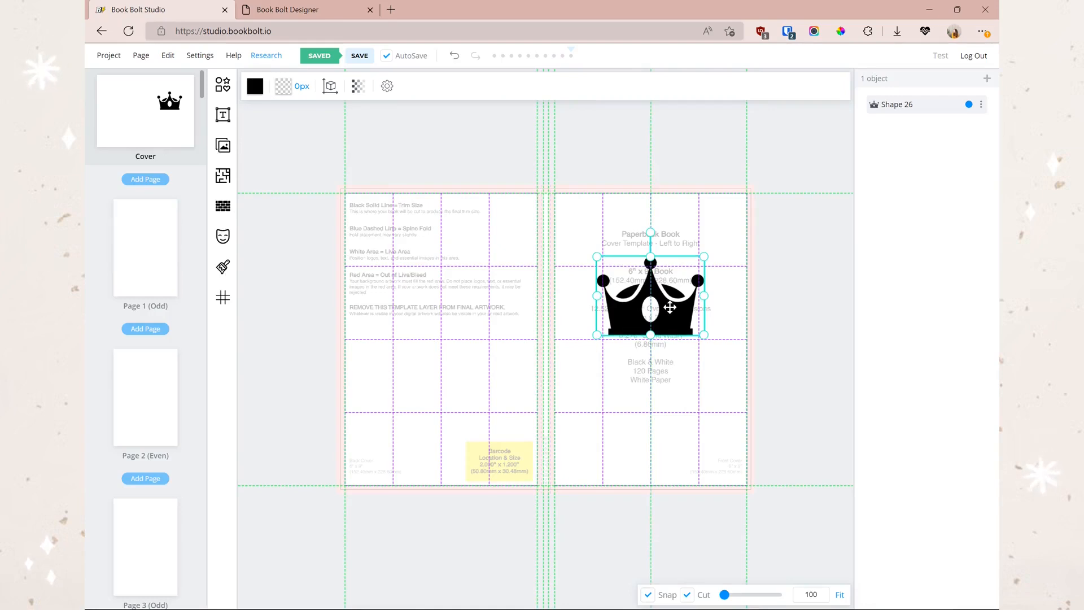
left_click_drag(670, 312, 670, 313)
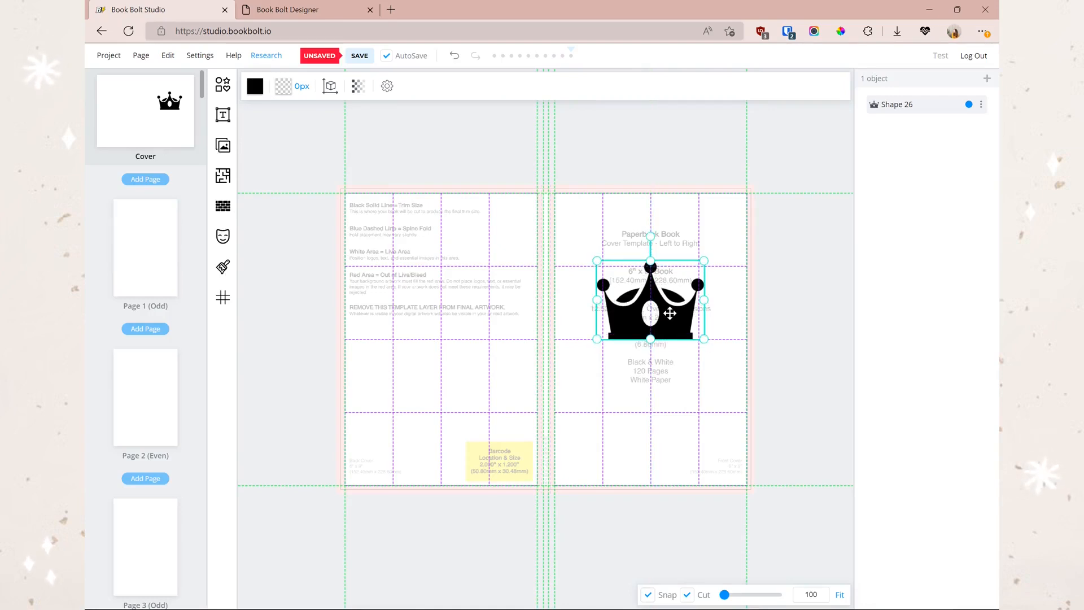
left_click(647, 594)
left_click_drag(638, 313, 678, 291)
left_click(648, 595)
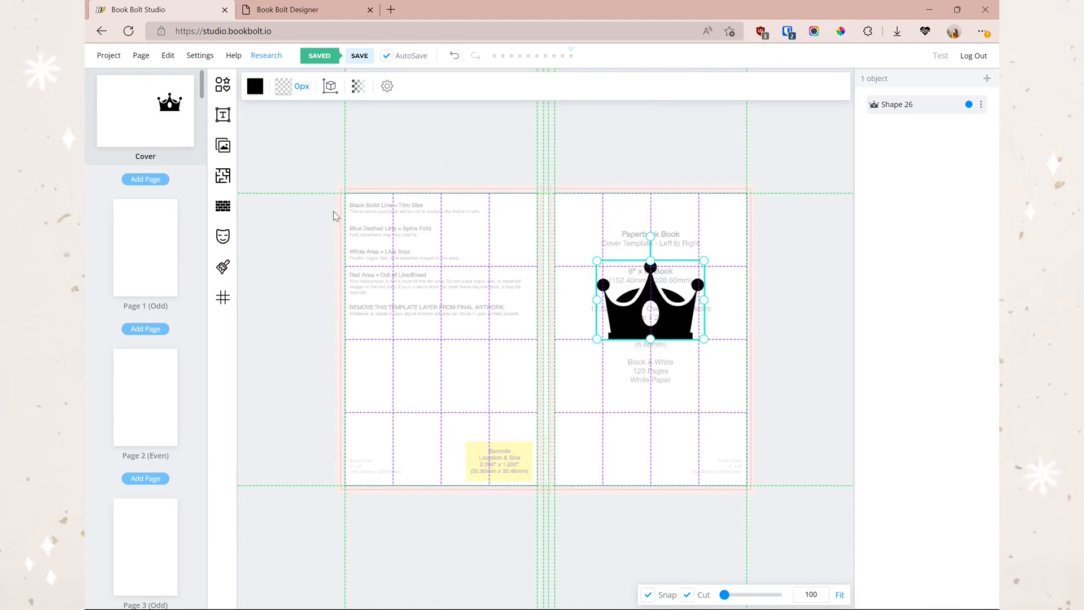
left_click(282, 10)
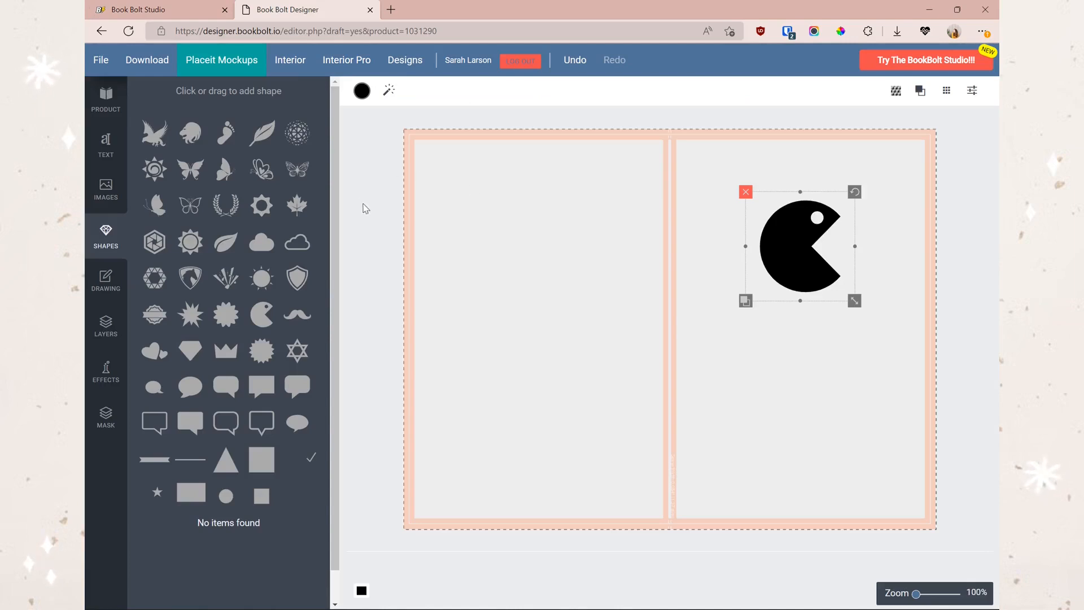
left_click(195, 9)
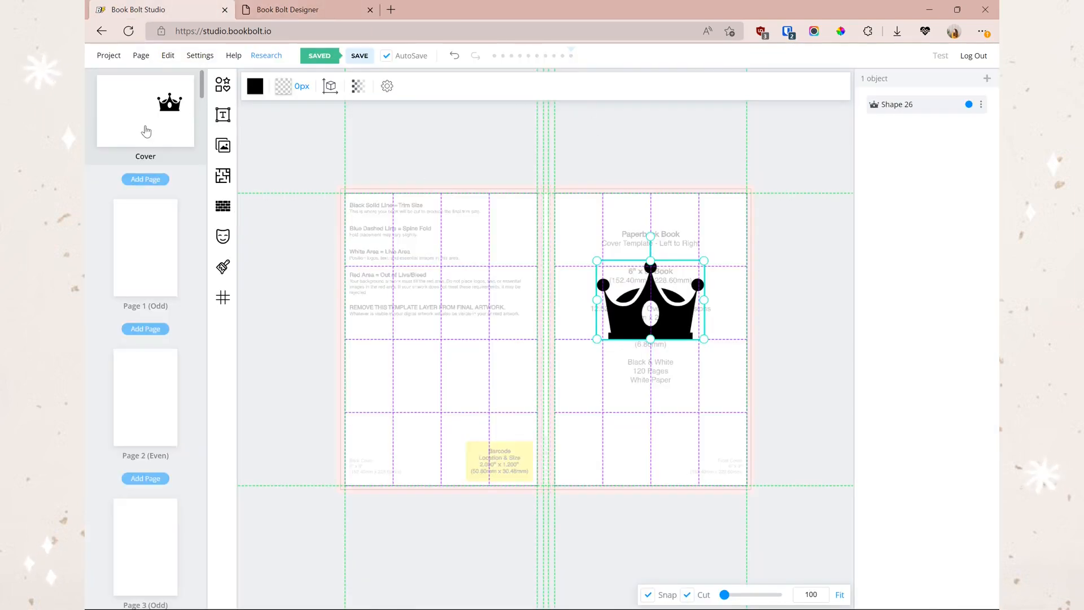
left_click(799, 169)
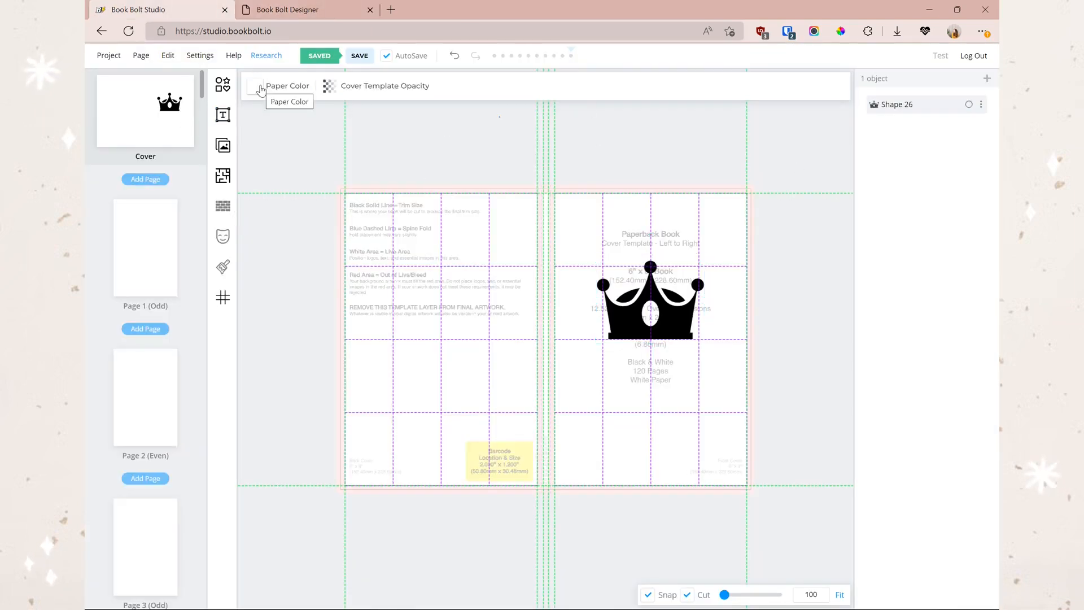
- Set the cover paper to light cyan and hide the KDP cover template at 0 opacity
left_click(258, 88)
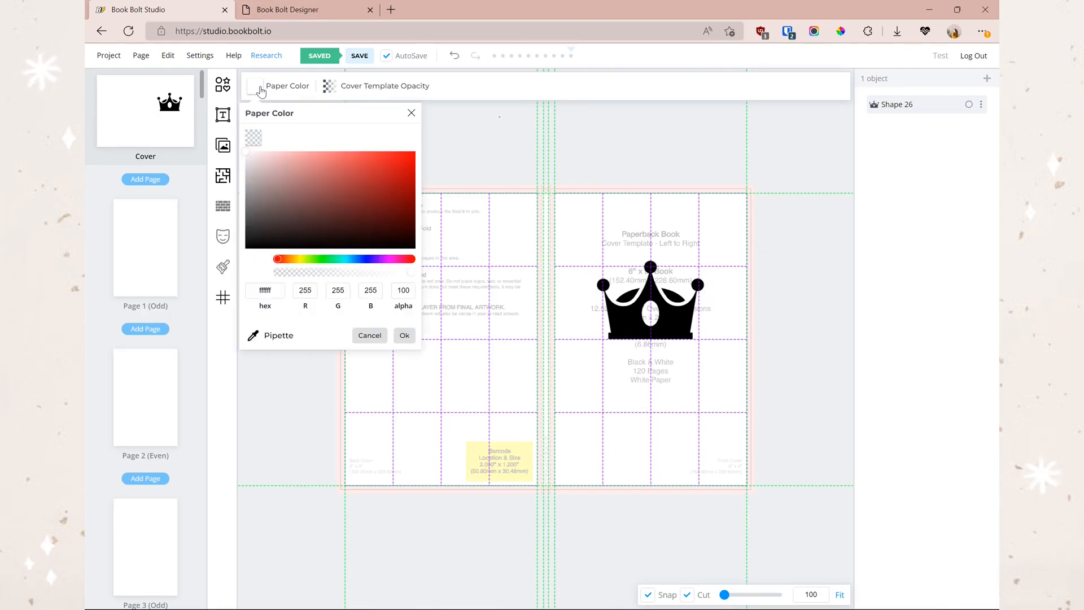
left_click_drag(298, 220, 357, 167)
left_click(253, 336)
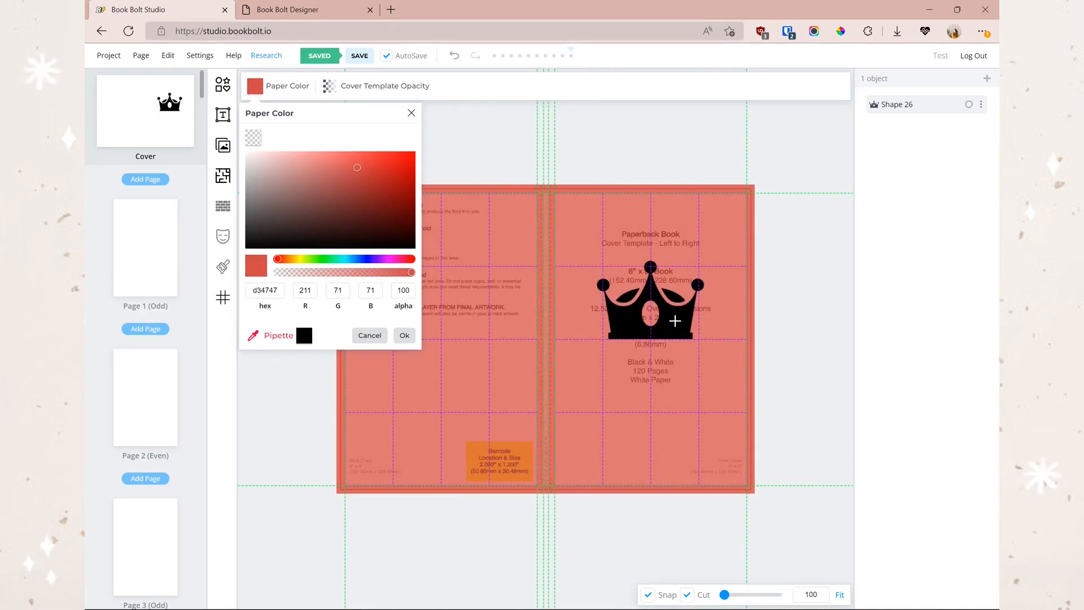
left_click(675, 320)
left_click_drag(353, 259, 338, 258)
left_click_drag(315, 191, 355, 160)
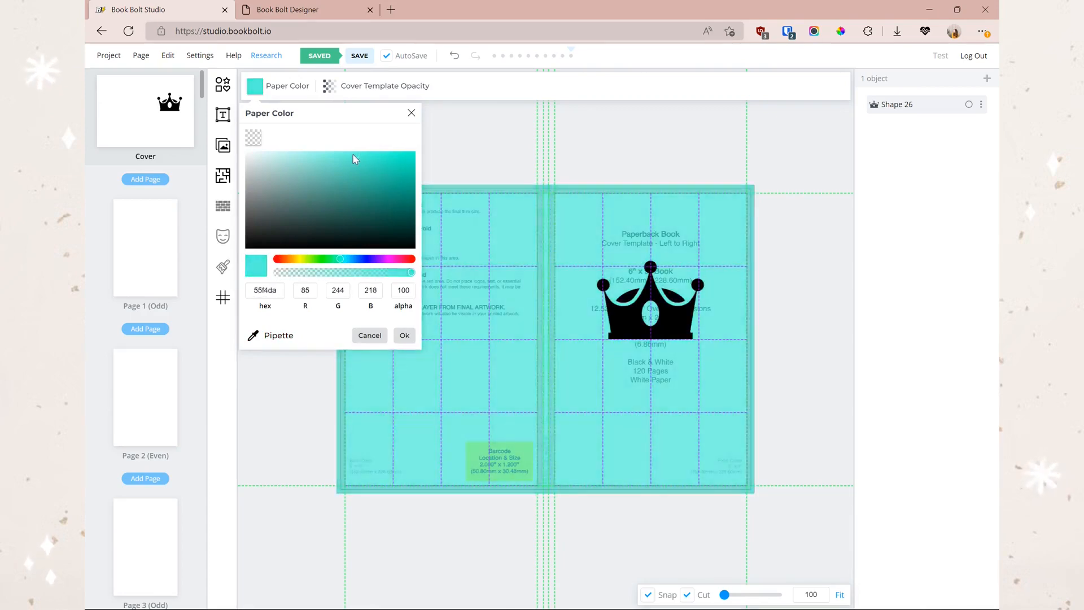
left_click(361, 90)
left_click(327, 165)
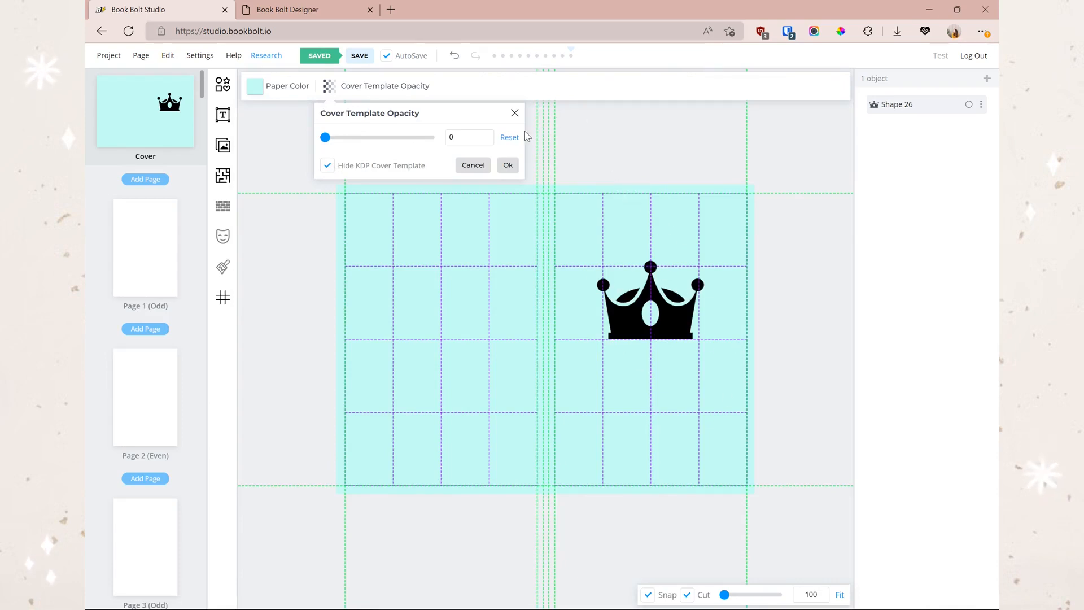
- Nudge the crown slightly higher on the front cover and save the Test project
left_click(326, 166)
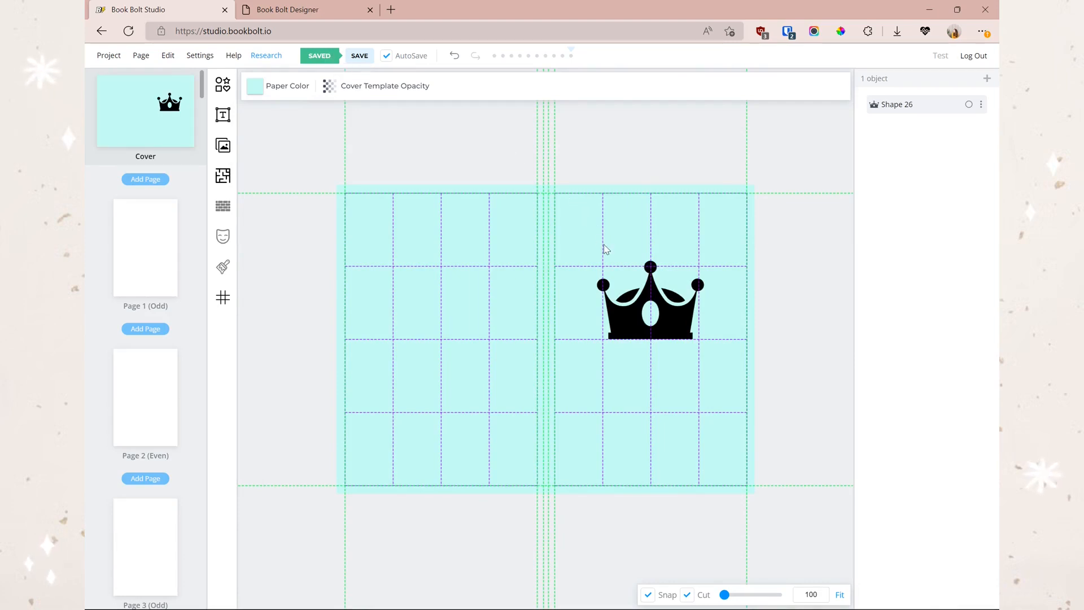
left_click_drag(655, 300, 655, 288)
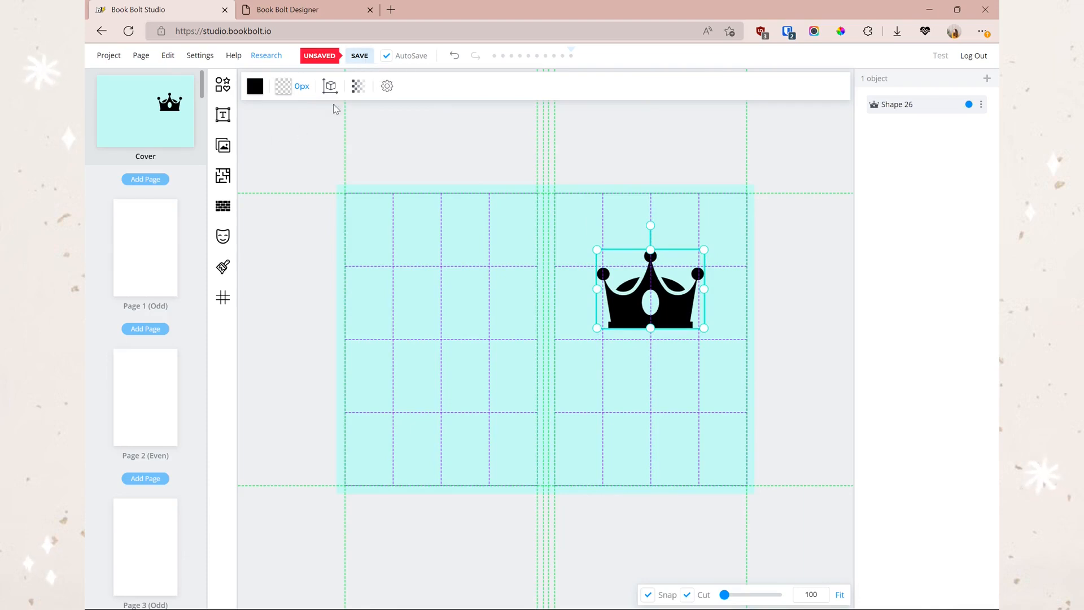
left_click(357, 64)
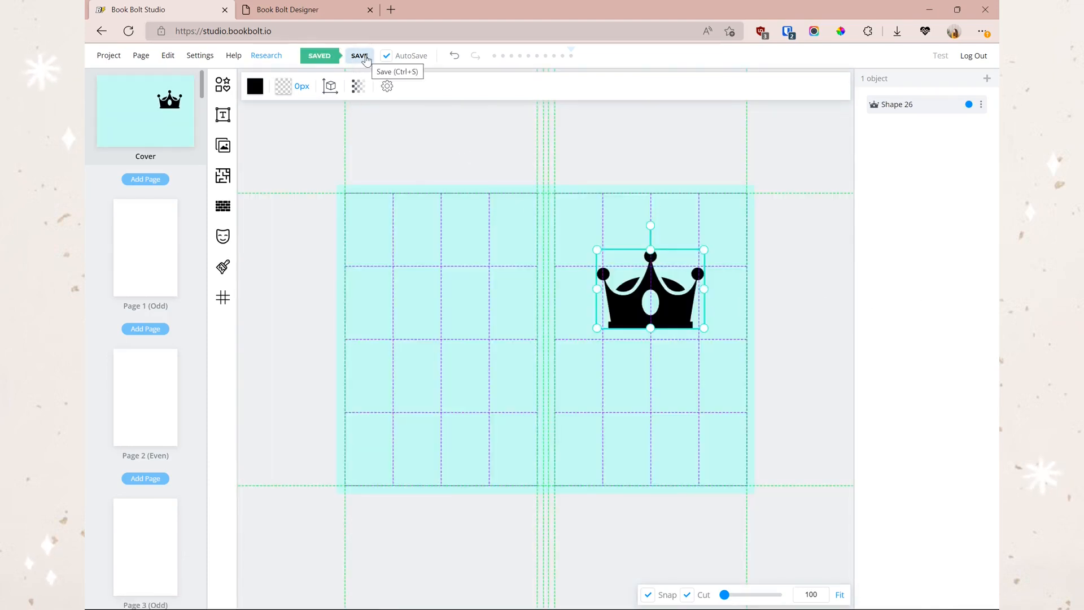
left_click(329, 138)
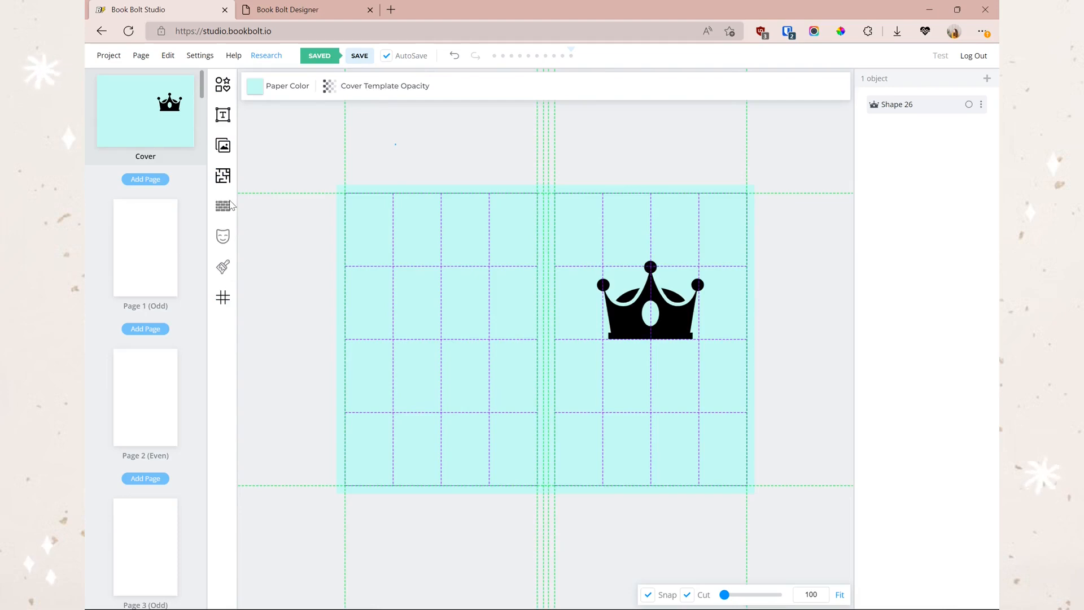
- Open the Elements shape library on the Studio cover, comparing it with the Designer's
left_click(280, 11)
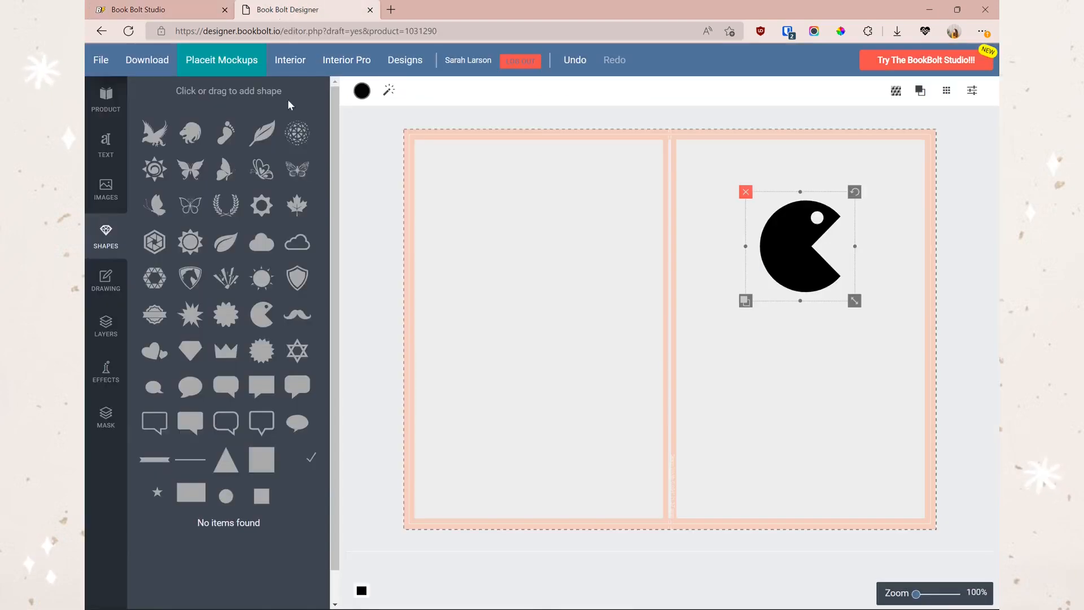
left_click(175, 17)
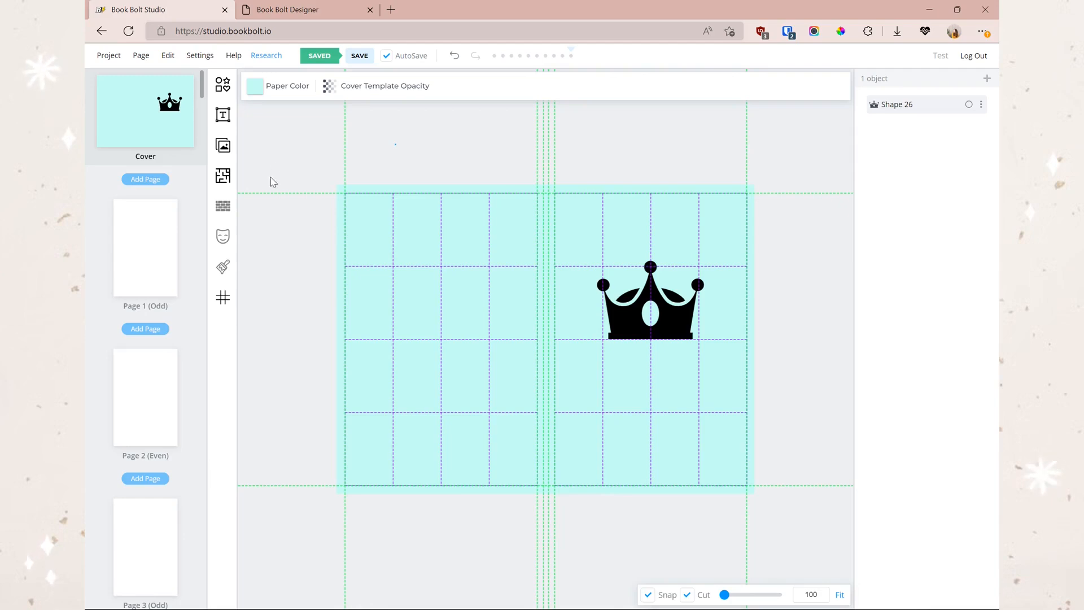
left_click(215, 85)
left_click(280, 10)
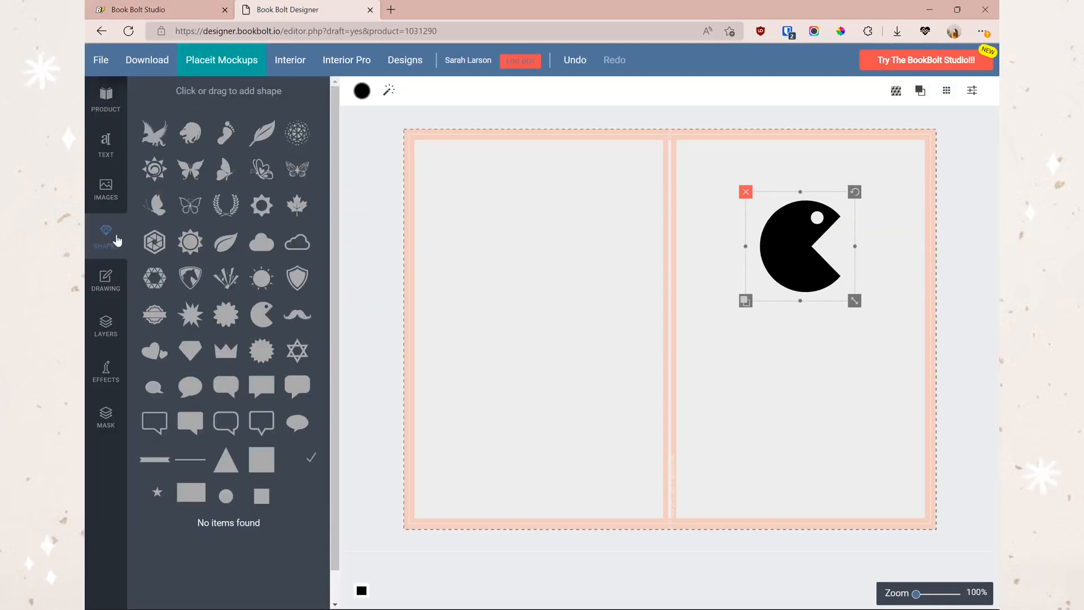
scroll(243, 296, "down", 1)
scroll(253, 271, "up", 1)
left_click(163, 14)
scroll(265, 226, "down", 2)
scroll(324, 338, "down", 3)
scroll(328, 395, "up", 5)
- Add an eagle to the Designer cover, and a diamond, paw print and star cluster to Studio's
left_click(156, 144)
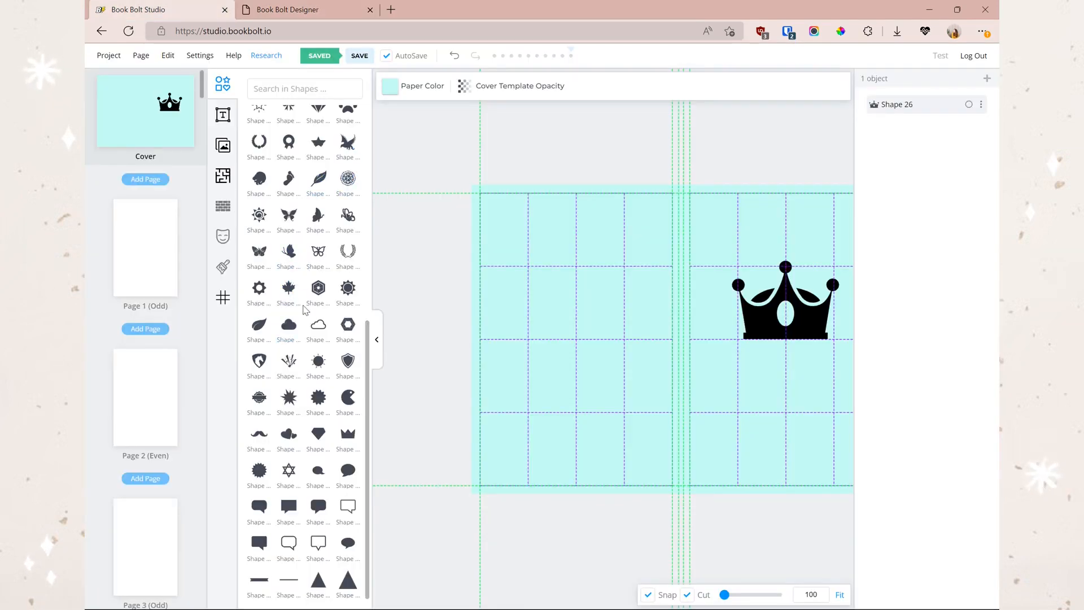
scroll(305, 237, "up", 3)
left_click(319, 253)
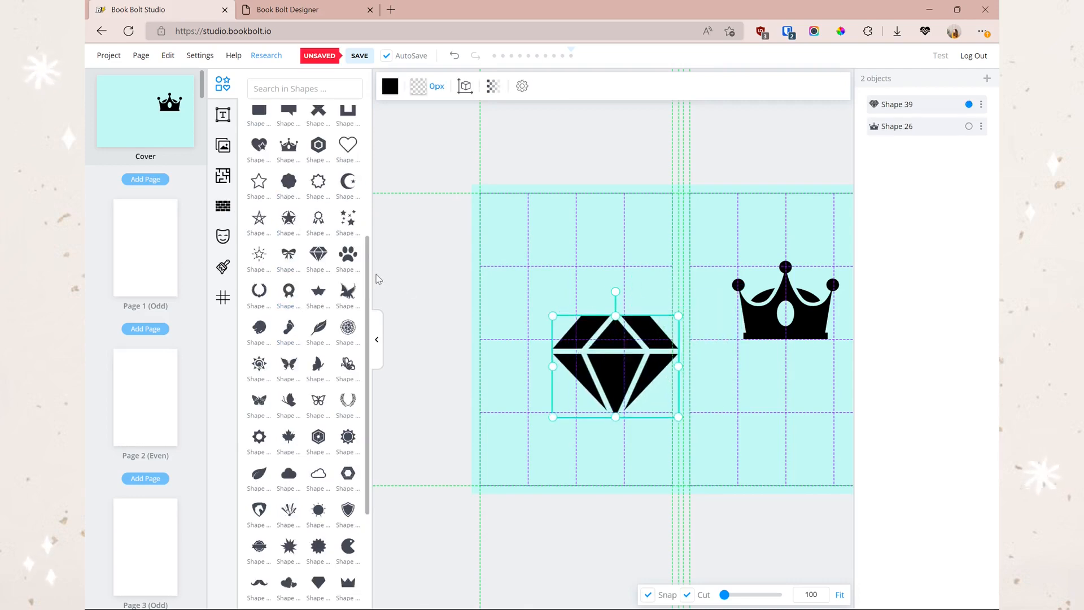
left_click(350, 264)
left_click(348, 217)
- Place the stars upper left, the paw down-left and the diamond down-right, then narrow the diamond
left_click_drag(655, 342, 561, 310)
left_click_drag(682, 366, 535, 450)
left_click_drag(653, 355, 709, 396)
left_click(288, 9)
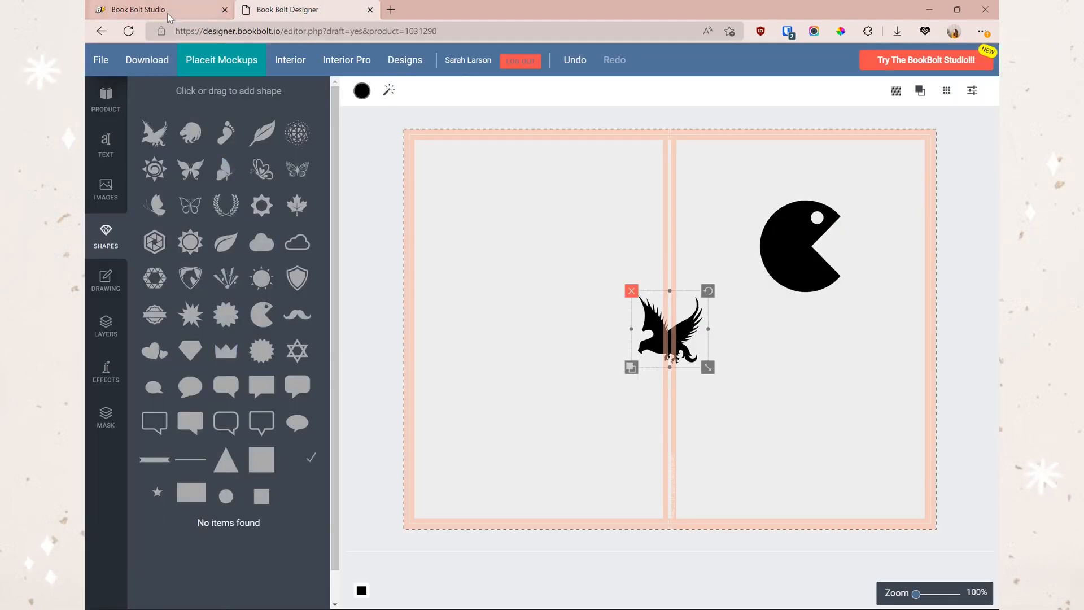
left_click(139, 10)
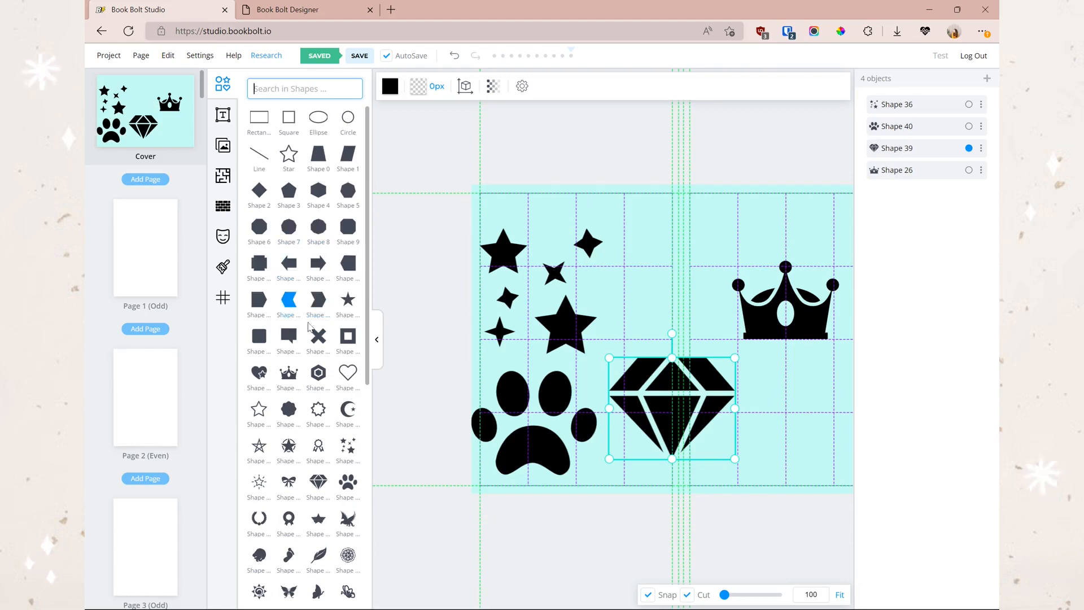
left_click_drag(608, 408, 660, 409)
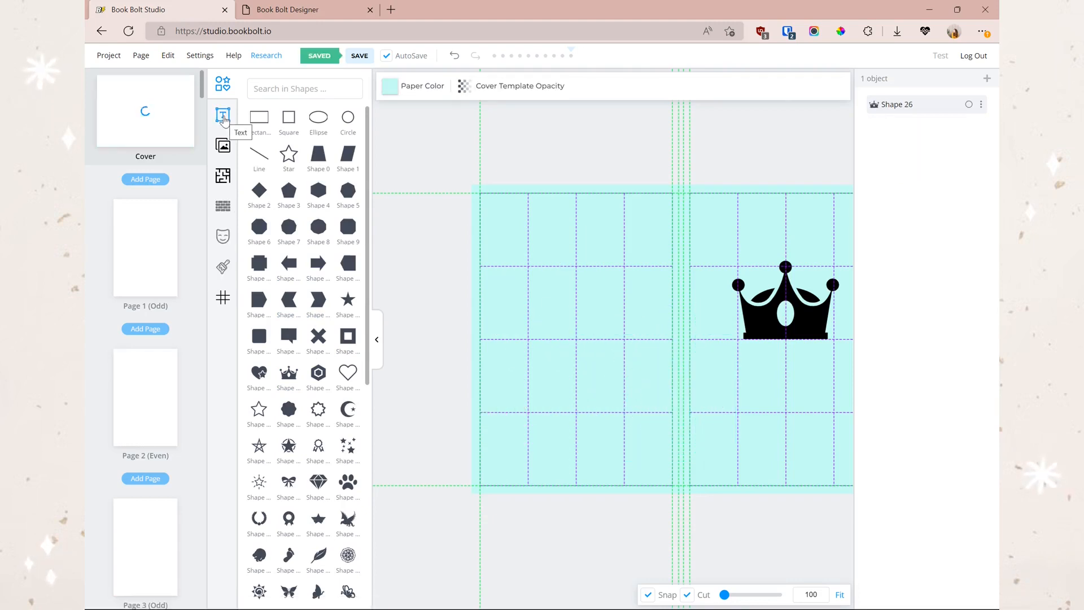
- Bring up the text styles panel, comparing it with the Designer's text options
left_click(223, 115)
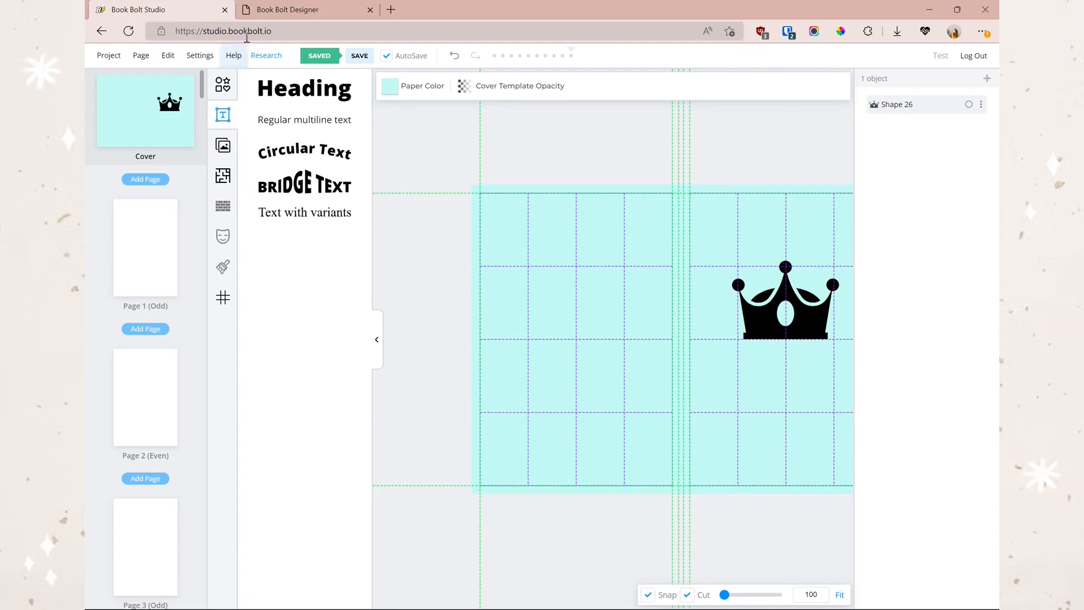
left_click(276, 10)
left_click(105, 144)
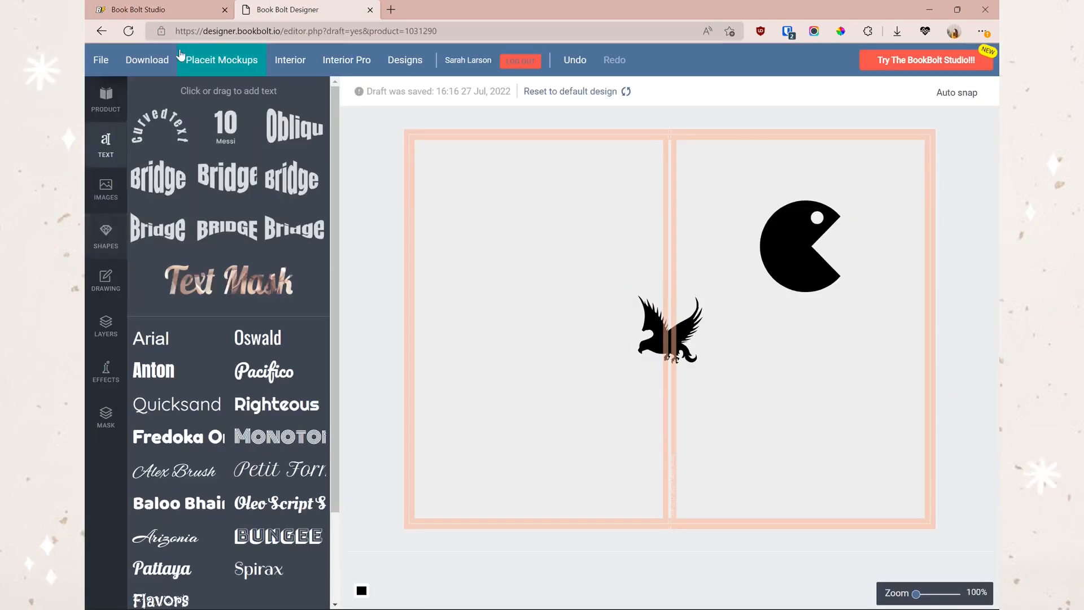
left_click(185, 16)
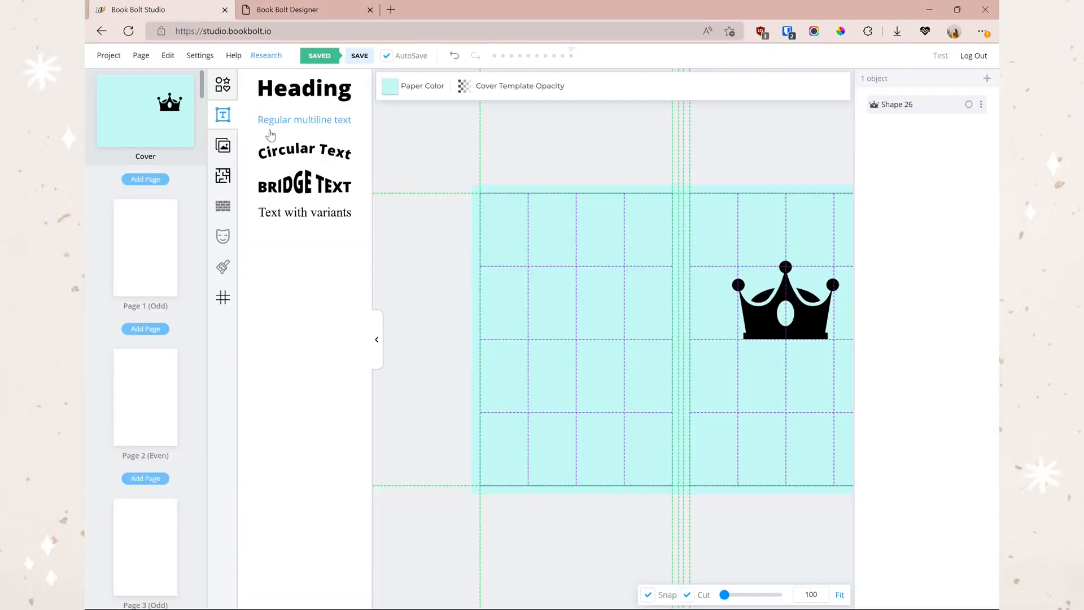
left_click(300, 16)
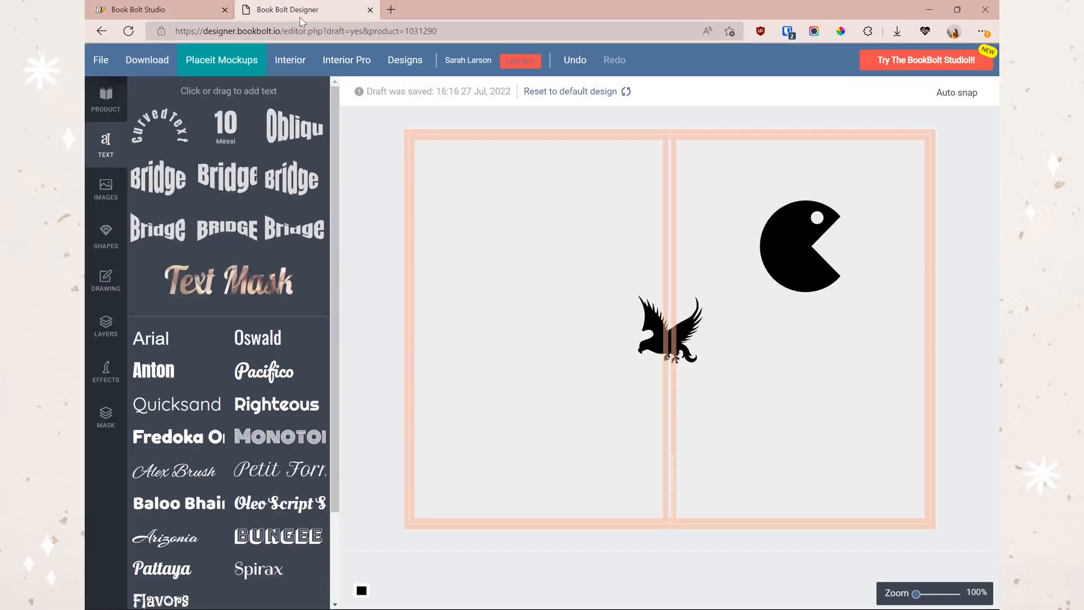
left_click(205, 8)
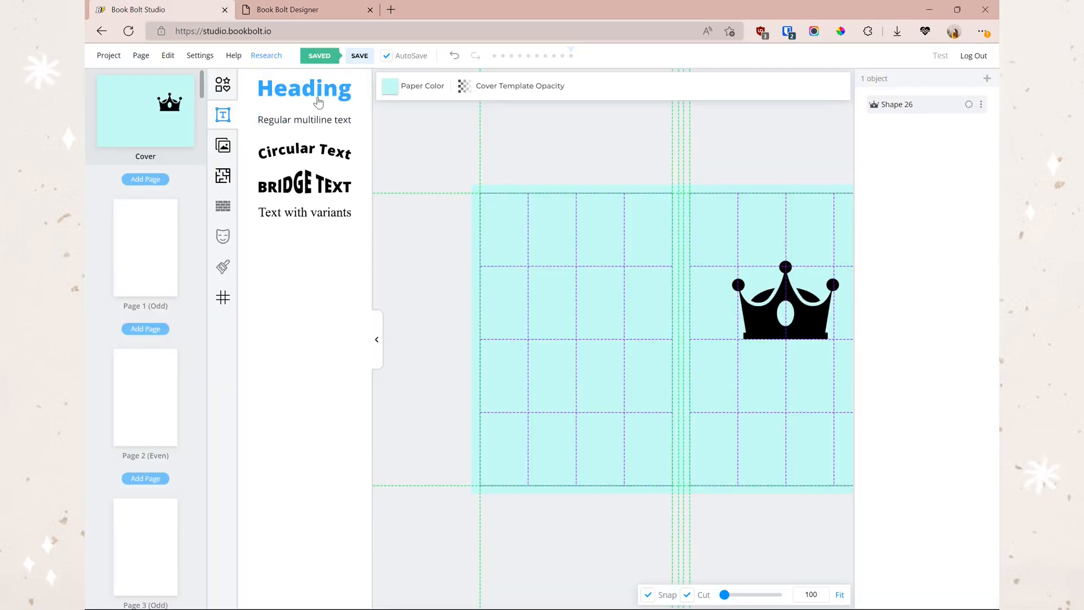
- Add a Heading text at the upper right above the crown, nudging the crown lower
left_click(314, 93)
left_click(718, 362)
left_click_drag(718, 362, 718, 367)
left_click_drag(625, 334, 700, 274)
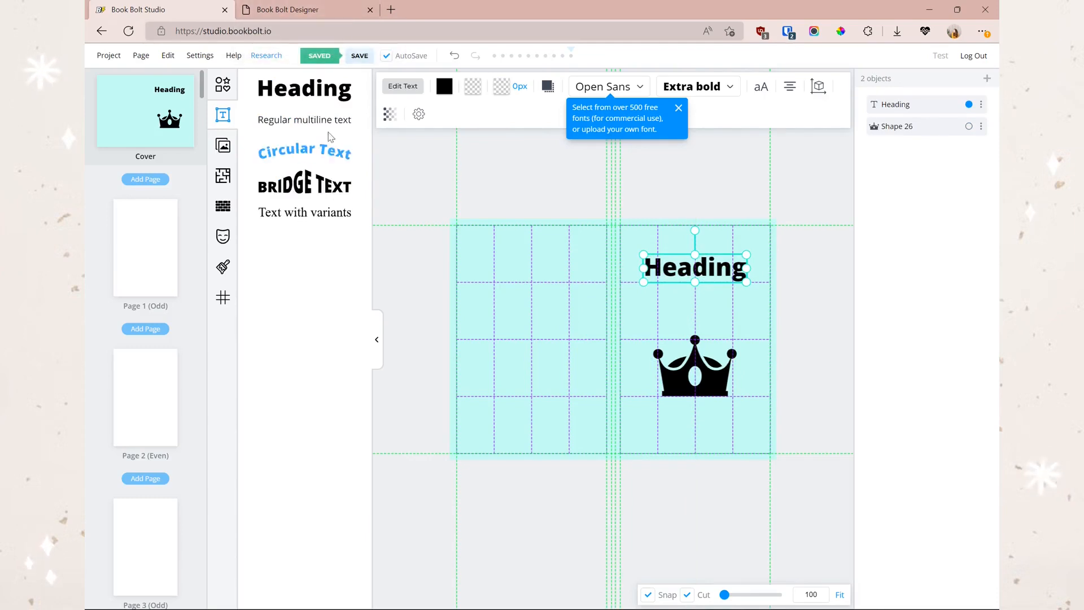
- Add a BRIDGE TEXT object to the cover
left_click(319, 12)
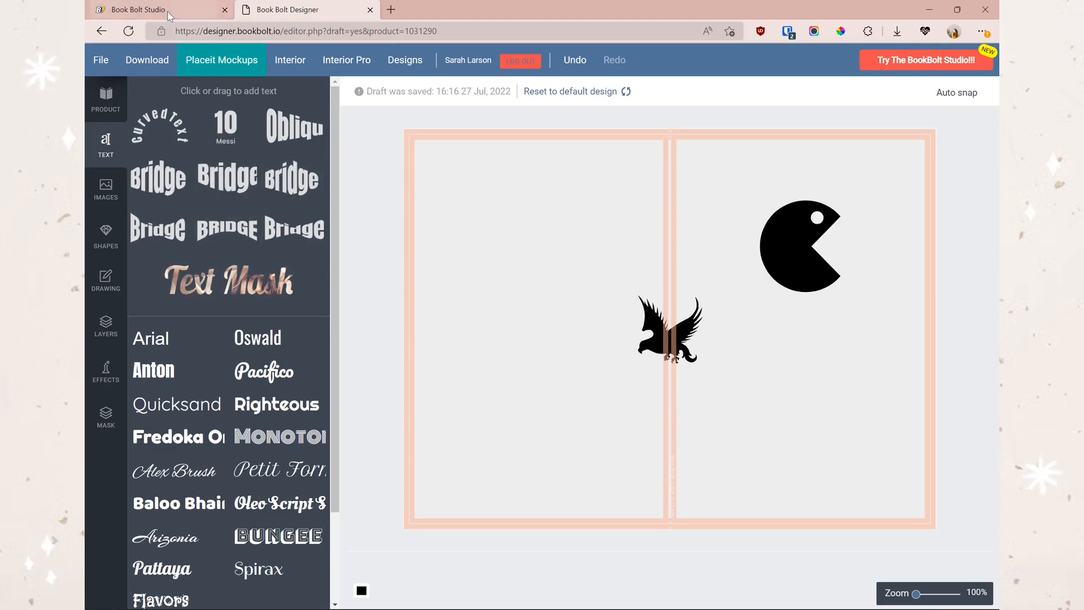
left_click(141, 10)
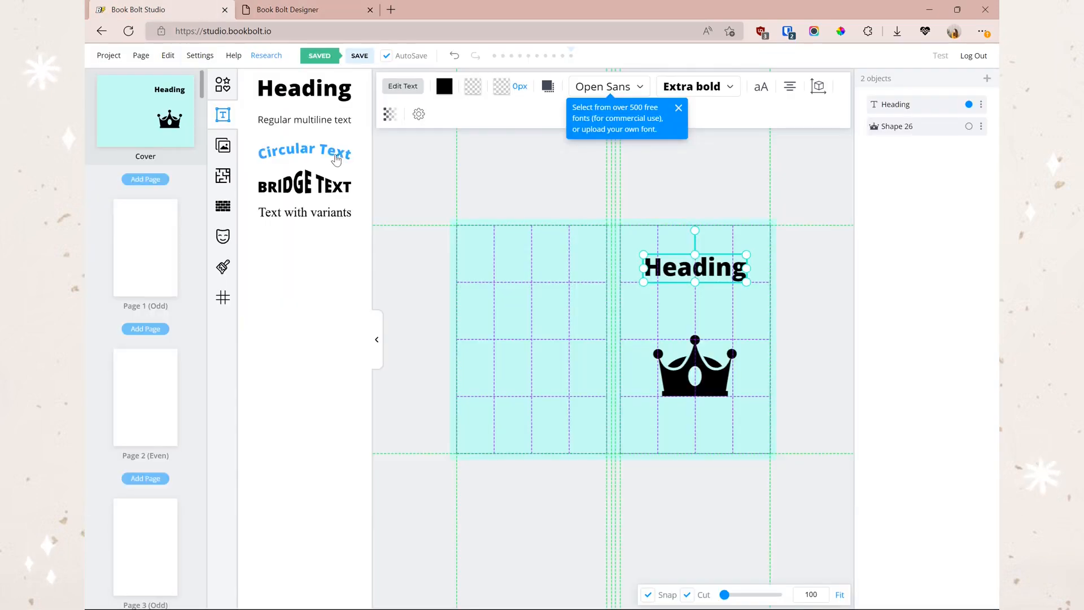
left_click(310, 185)
left_click(303, 16)
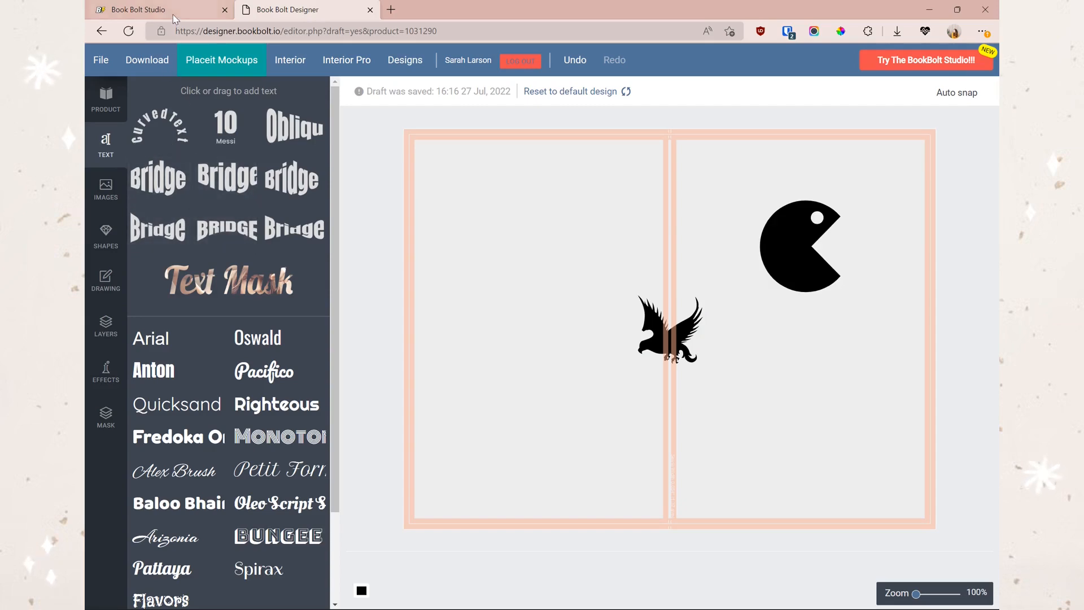
left_click(146, 9)
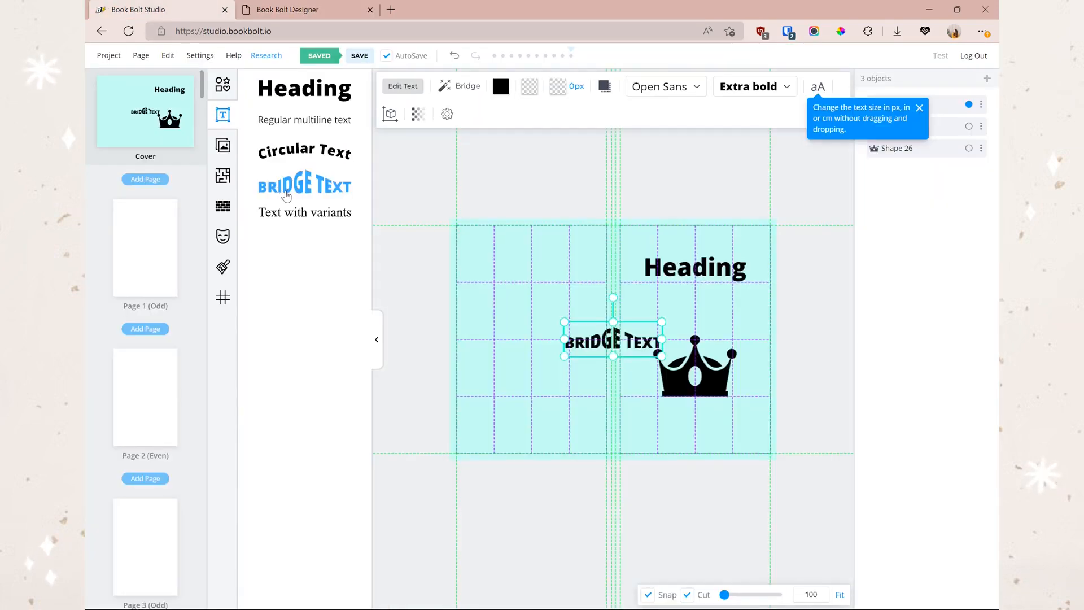
- Open the Bridge settings for BRIDGE TEXT and move the text lower so it stays visible
left_click(402, 88)
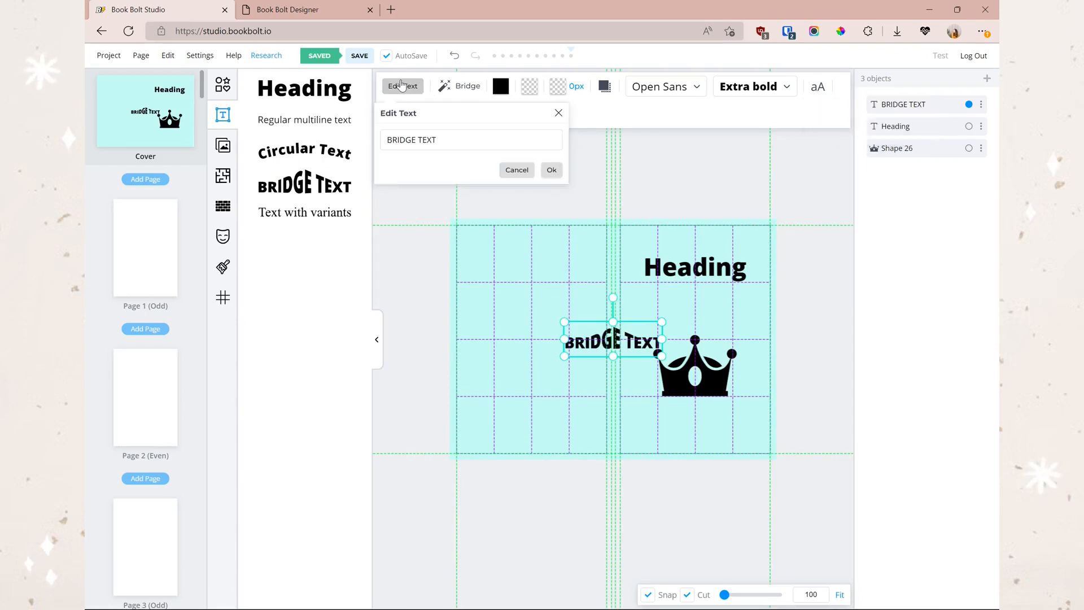
left_click(454, 86)
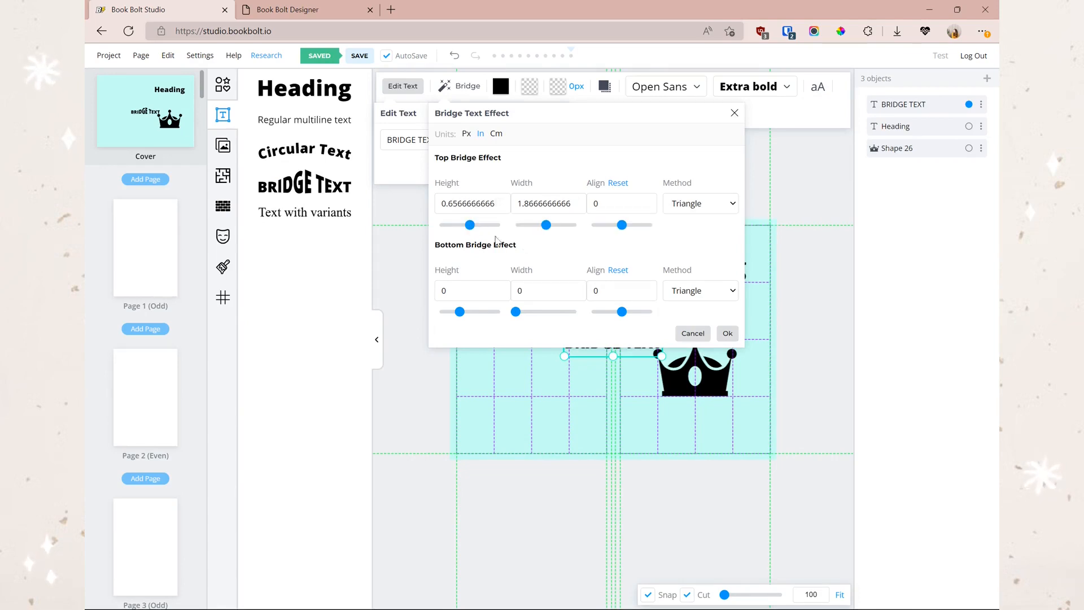
left_click_drag(627, 357, 624, 433)
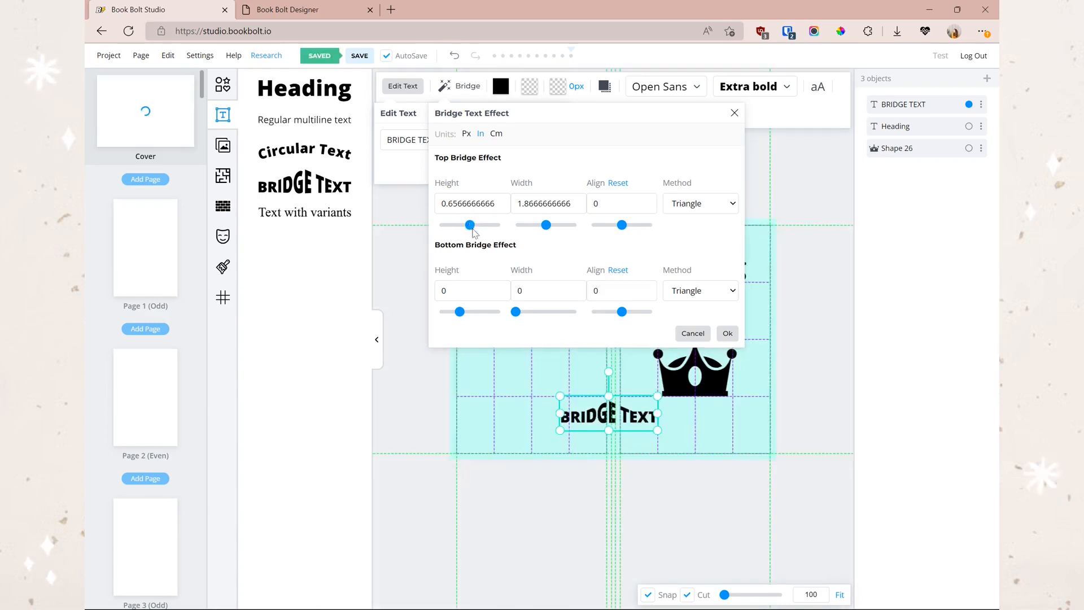
- Give the bridge a Circle top curve (height 0.9, width 3) and an Ellipse bottom curve, then apply
mouse_move(471, 225)
left_mouse_down()
mouse_move(460, 226)
mouse_move(474, 224)
left_mouse_up()
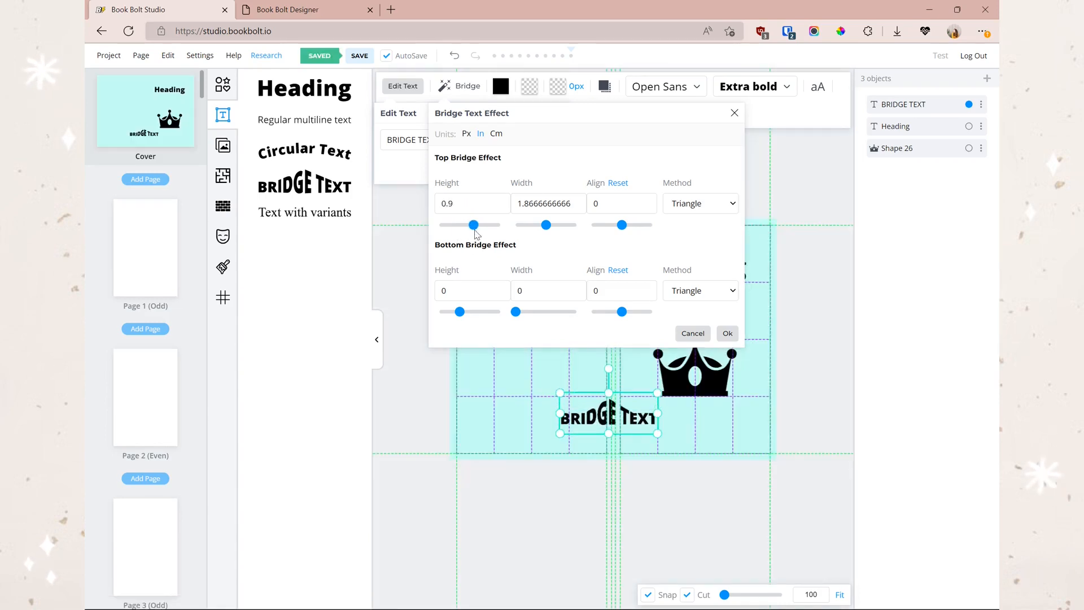
left_click_drag(546, 225, 612, 225)
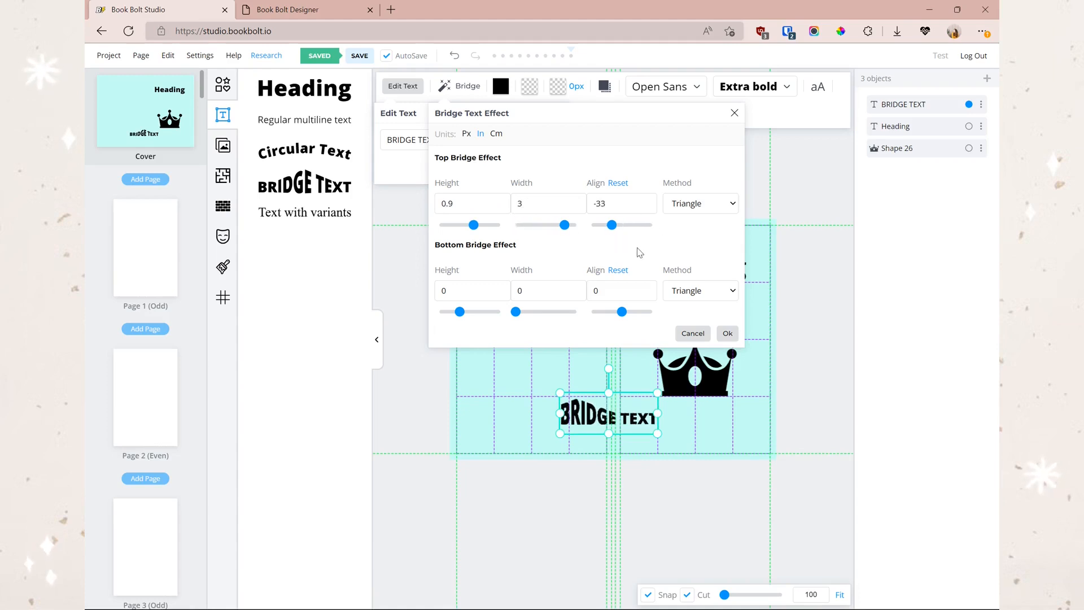
left_click(687, 205)
left_click(697, 233)
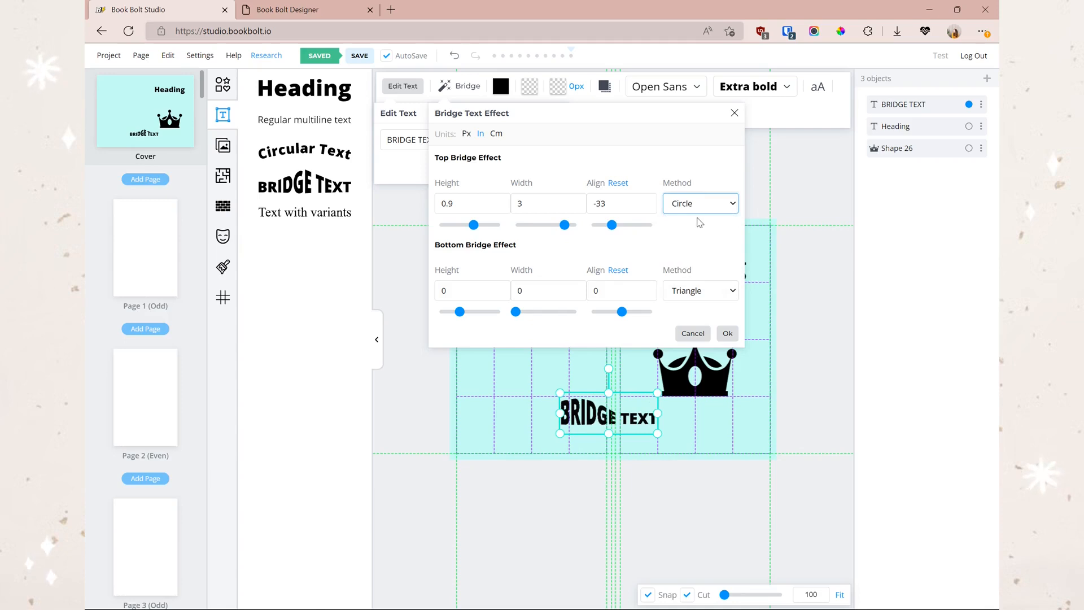
left_click(469, 290)
left_click_drag(459, 312, 467, 312)
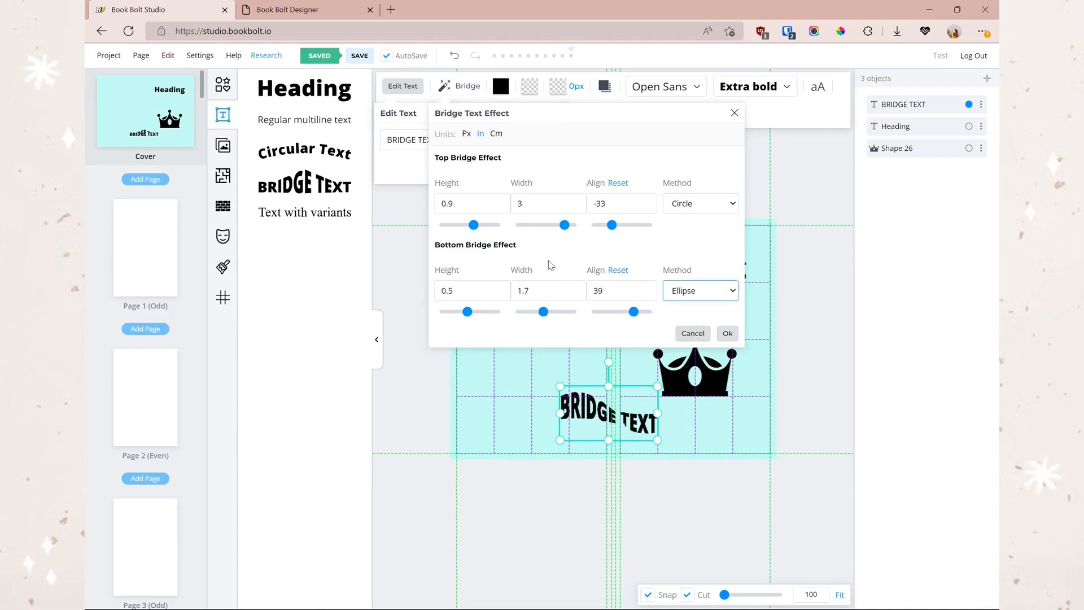
key("Return")
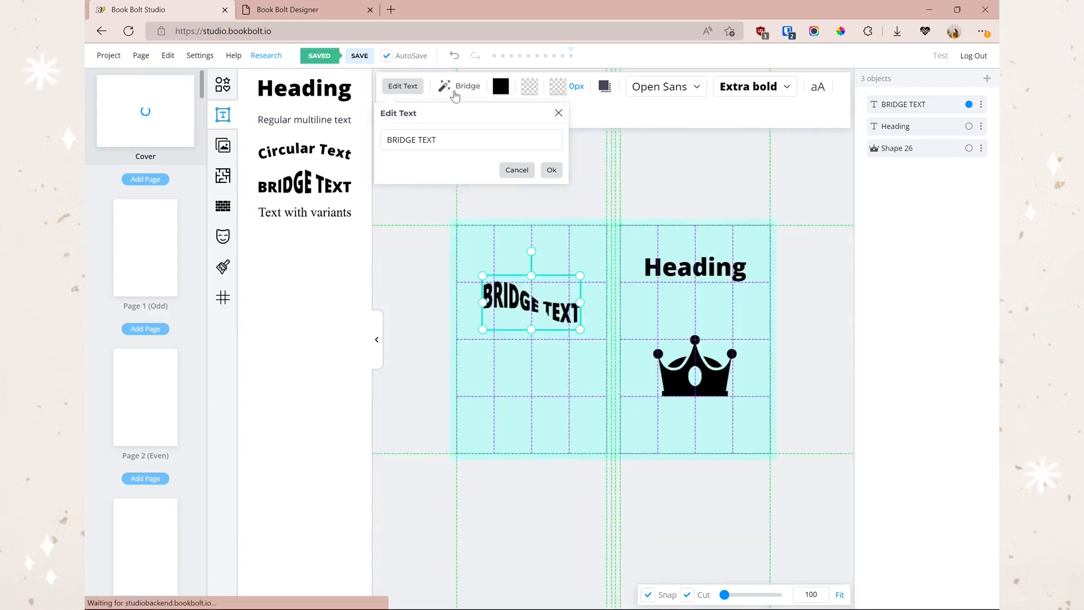
left_click(455, 95)
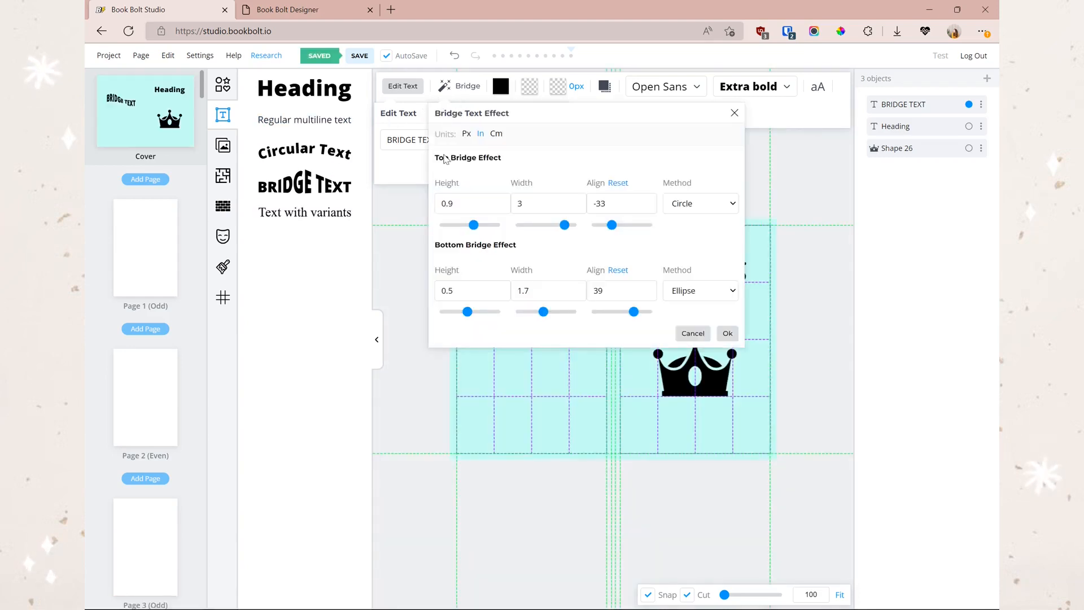
- Add a Circular Text object and place it below the BRIDGE TEXT
left_click(473, 87)
left_click(305, 151)
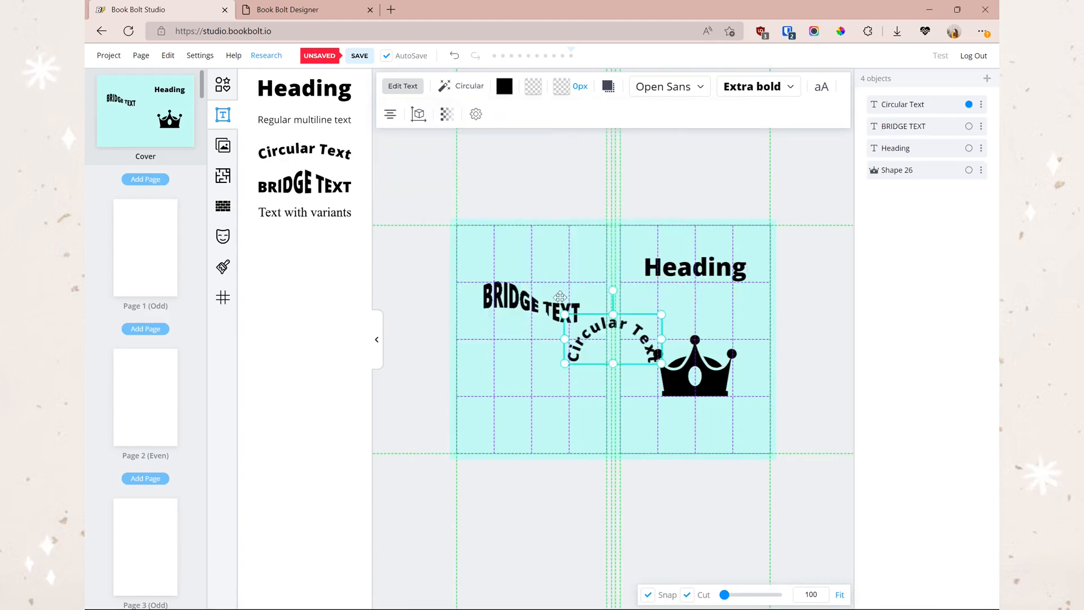
left_click_drag(596, 338, 515, 367)
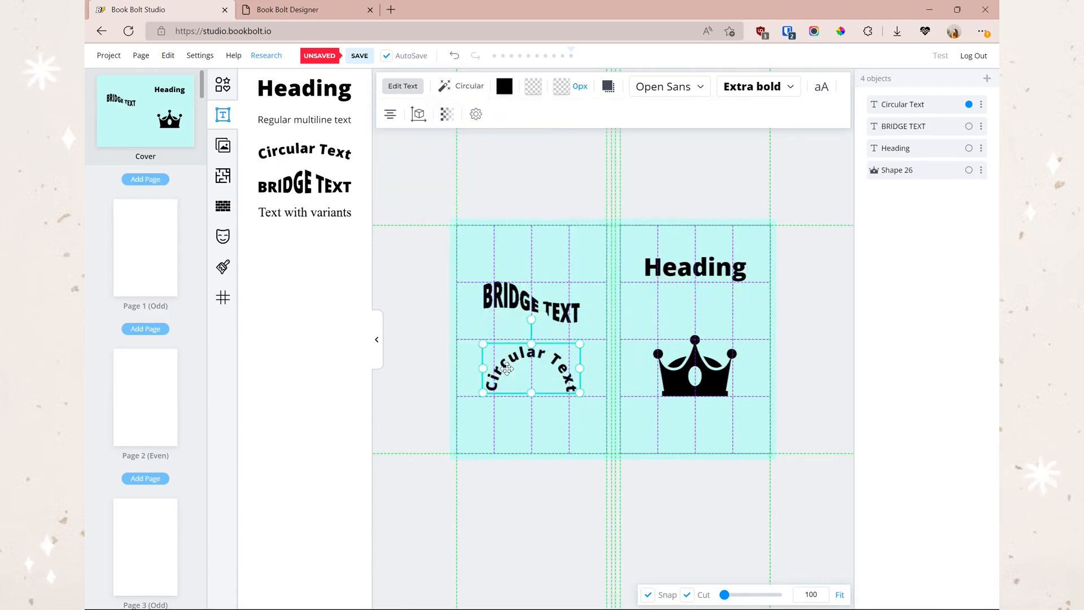
- Shrink the circular text's arc to a 38 by 35 ellipse, trying the text inside and outside
left_click(465, 86)
mouse_move(520, 227)
left_mouse_down()
mouse_move(485, 226)
mouse_move(507, 226)
left_mouse_up()
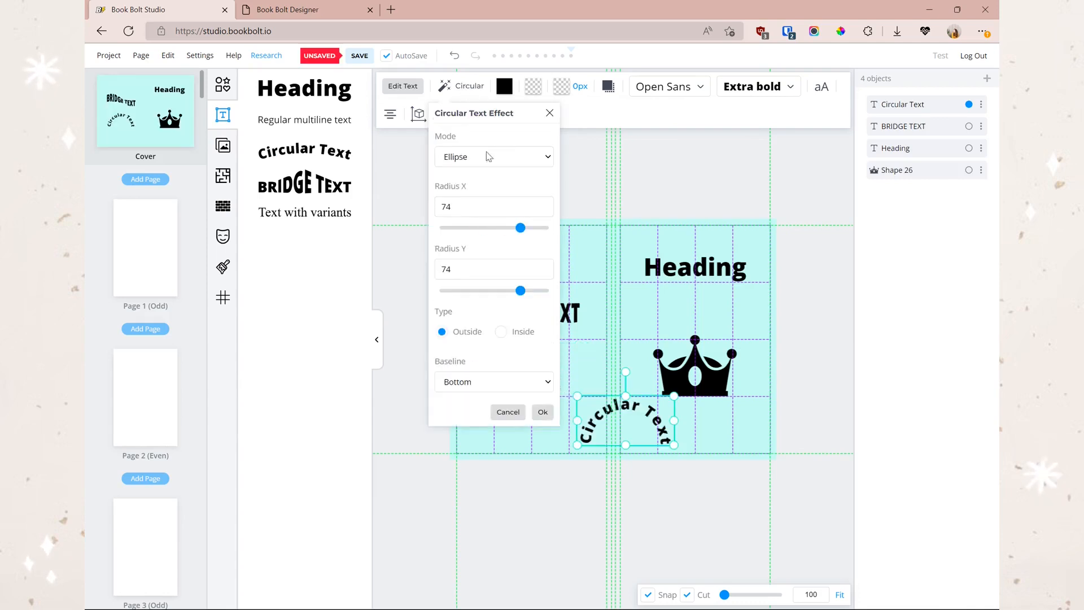
left_click_drag(516, 288, 478, 290)
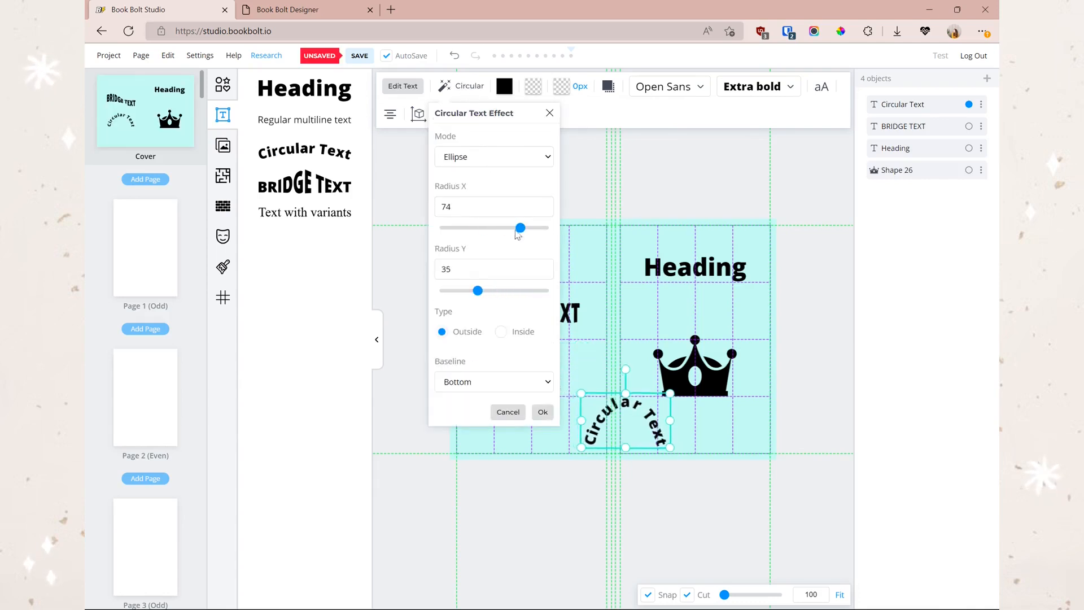
left_click_drag(521, 227, 481, 227)
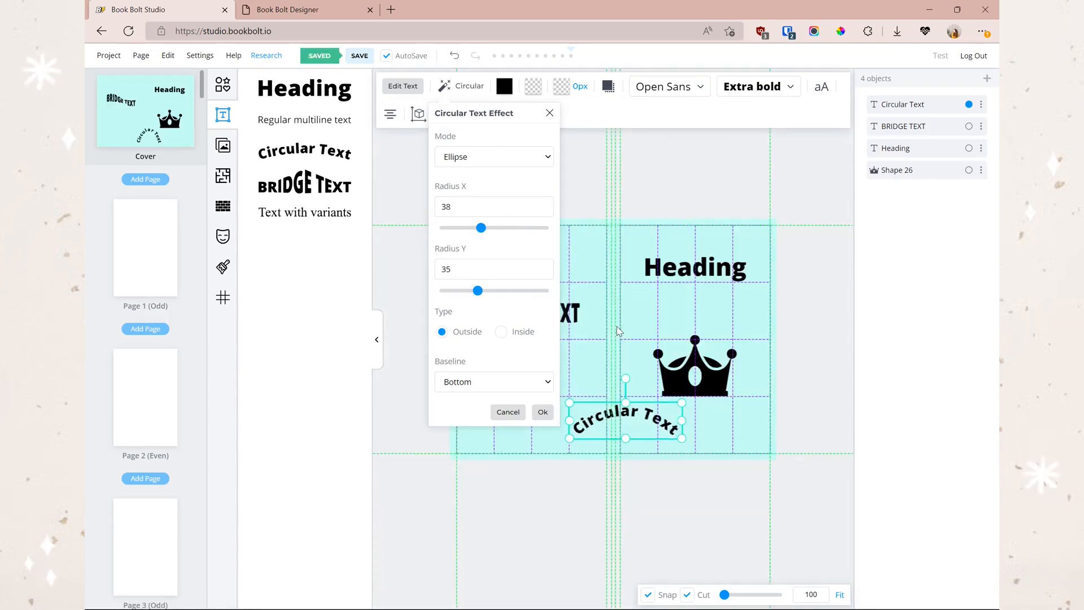
left_click(501, 333)
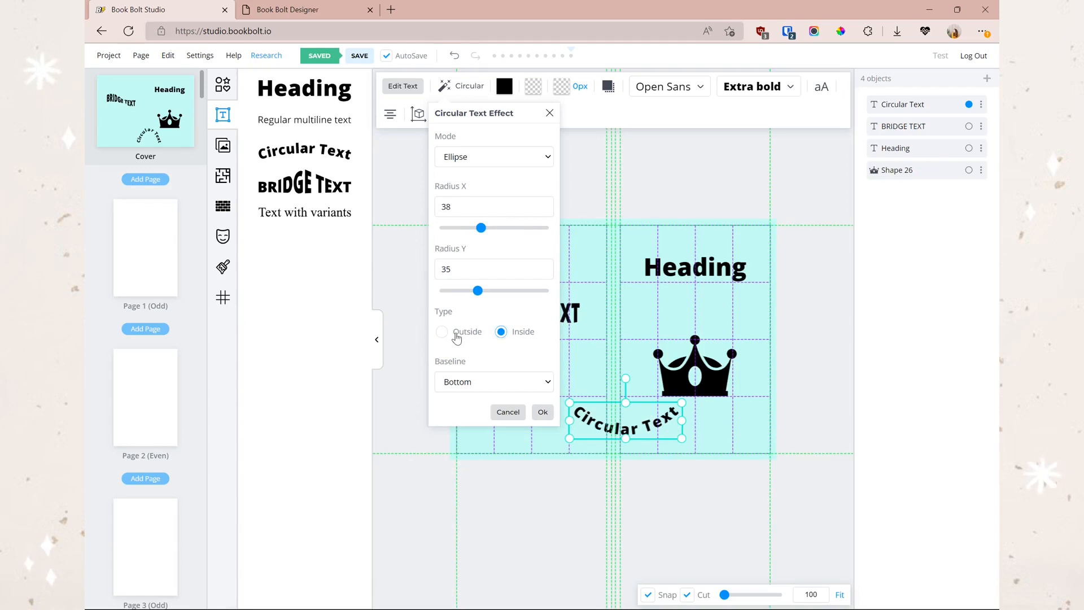
left_click(457, 335)
left_click(501, 333)
left_click(463, 337)
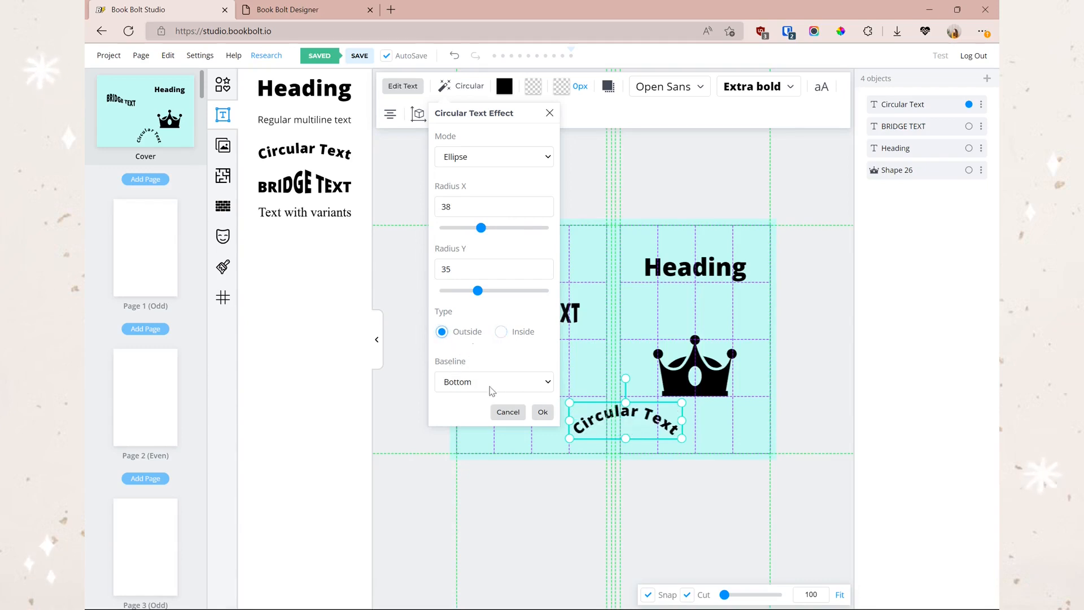
- In the Designer, place its curved text near the spread's upper left
left_click(285, 11)
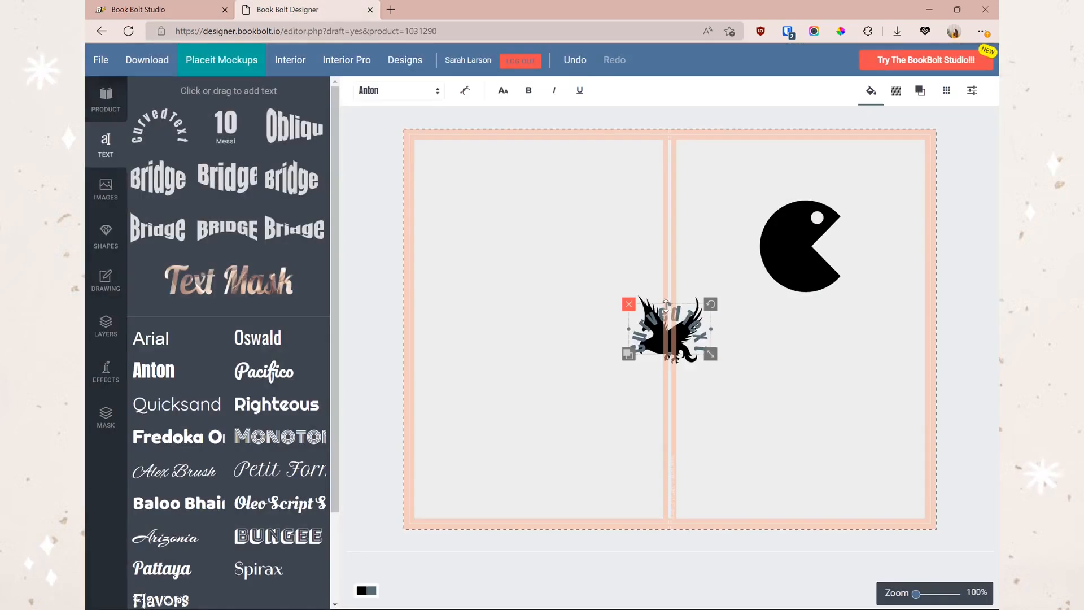
left_click_drag(669, 320, 639, 233)
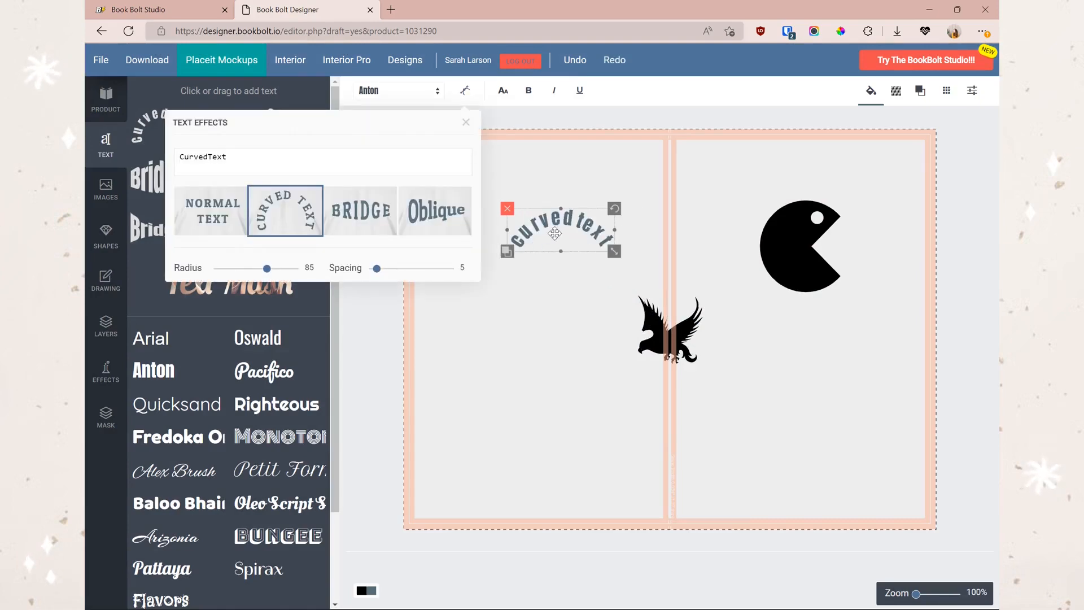
left_click(145, 10)
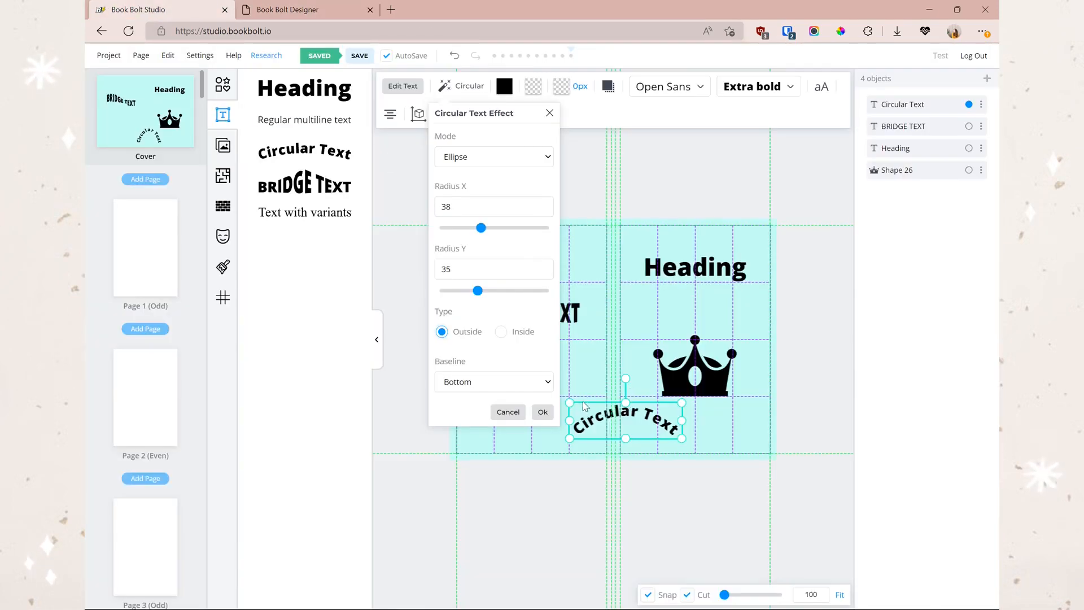
- Try Top and Bottom baselines, settle on Middle, and apply the circular text effect
left_click(459, 384)
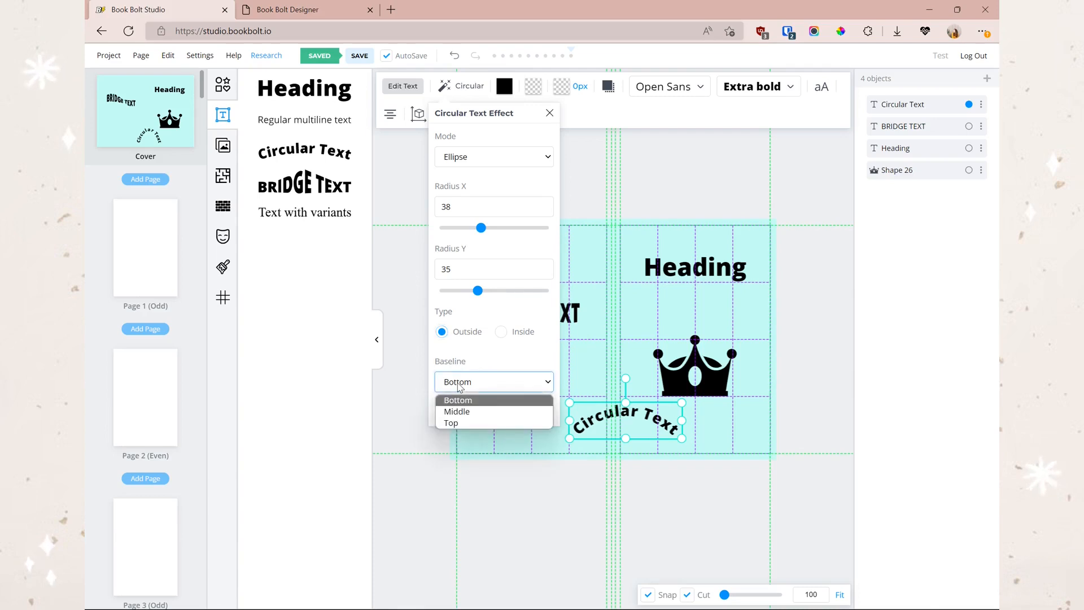
left_click(496, 413)
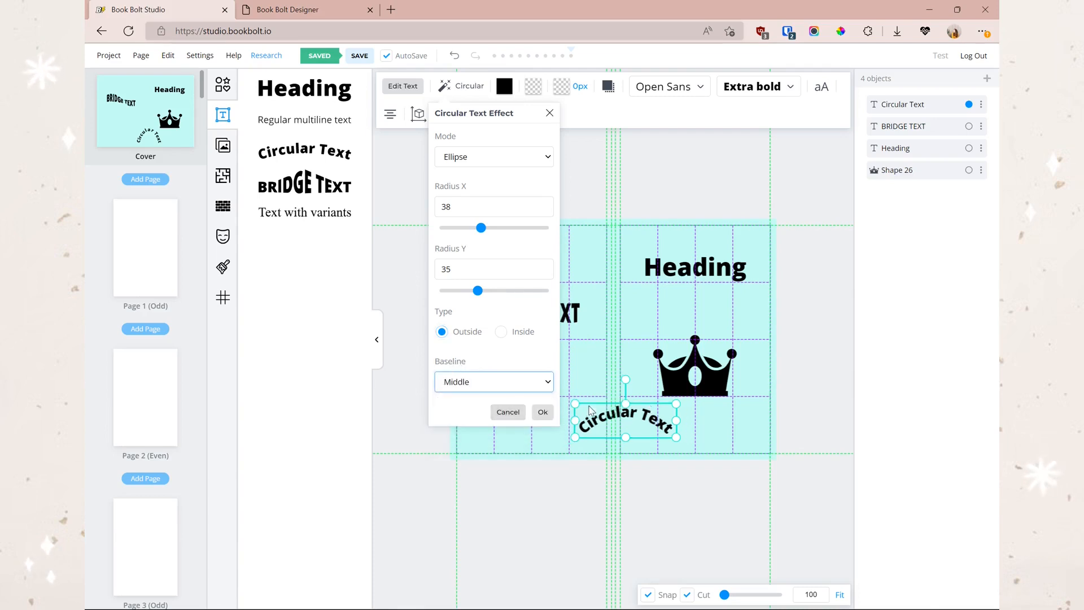
left_click(484, 382)
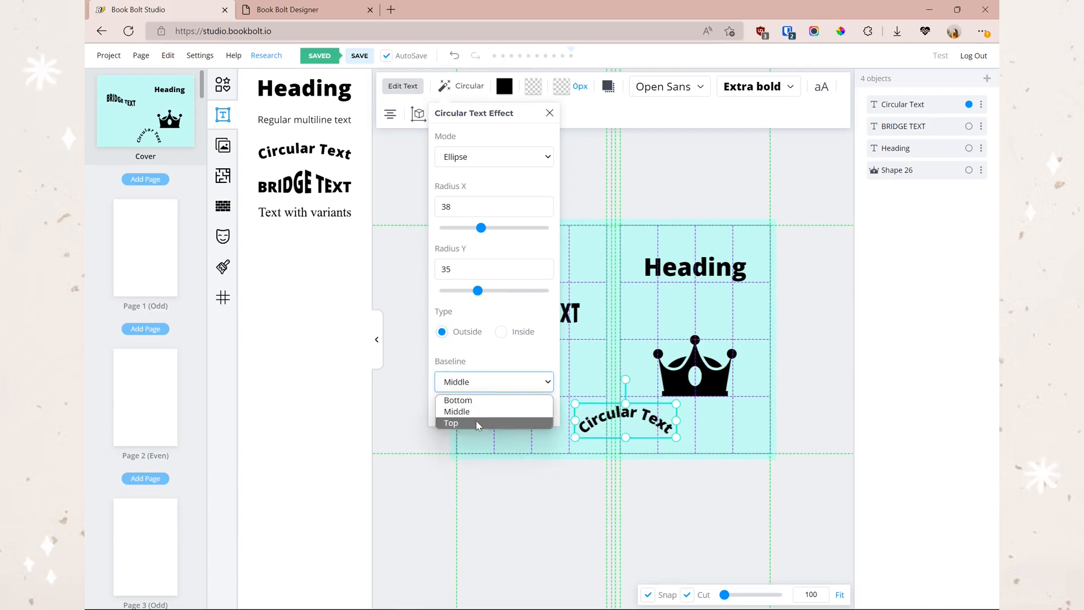
left_click(477, 422)
left_click(483, 387)
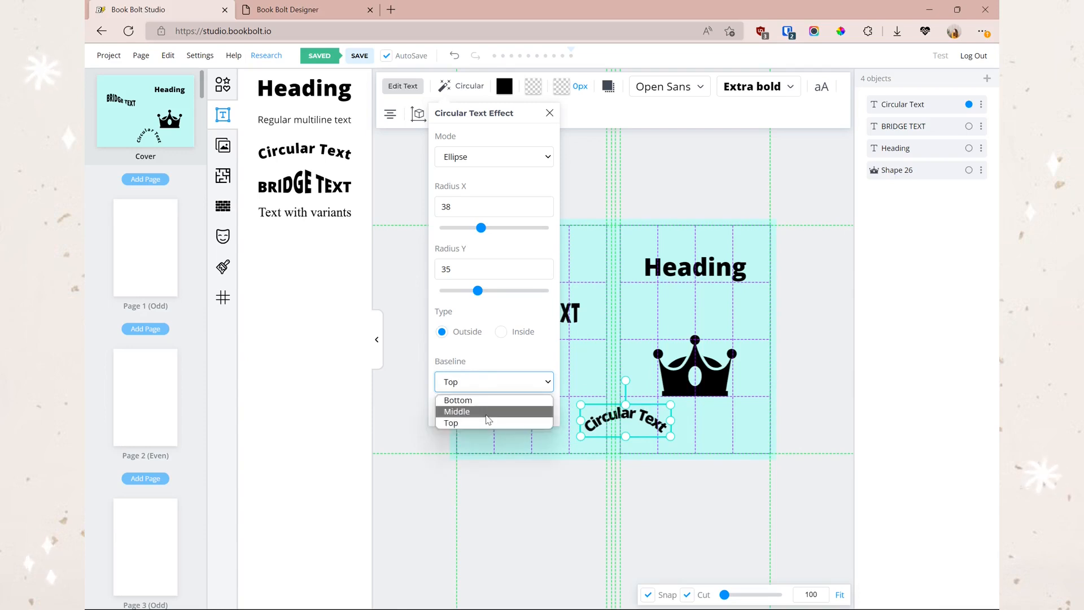
left_click(485, 410)
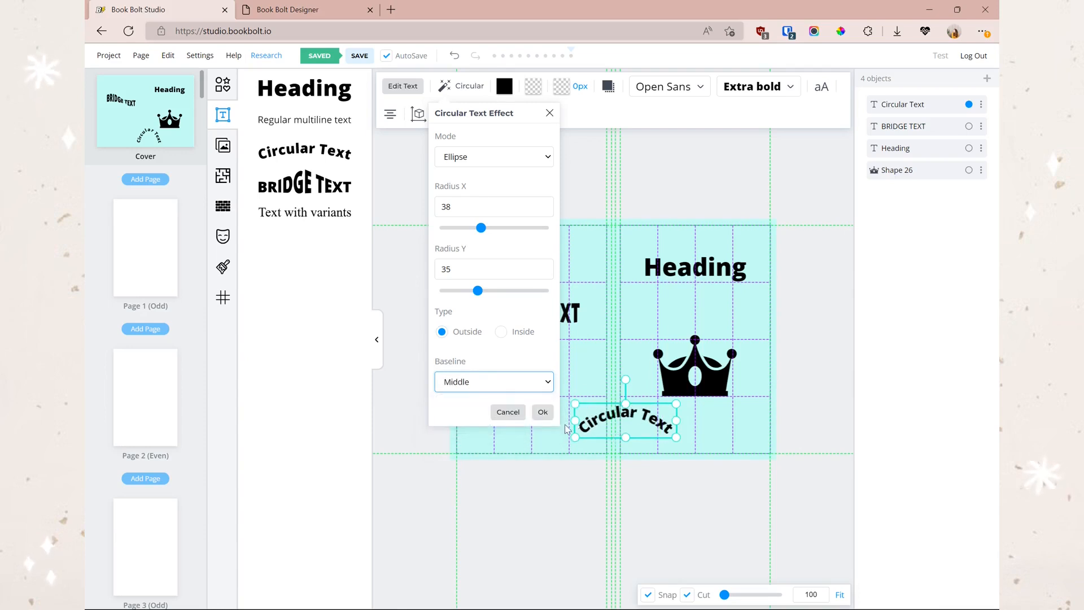
left_click(478, 389)
left_click(478, 401)
left_click(478, 390)
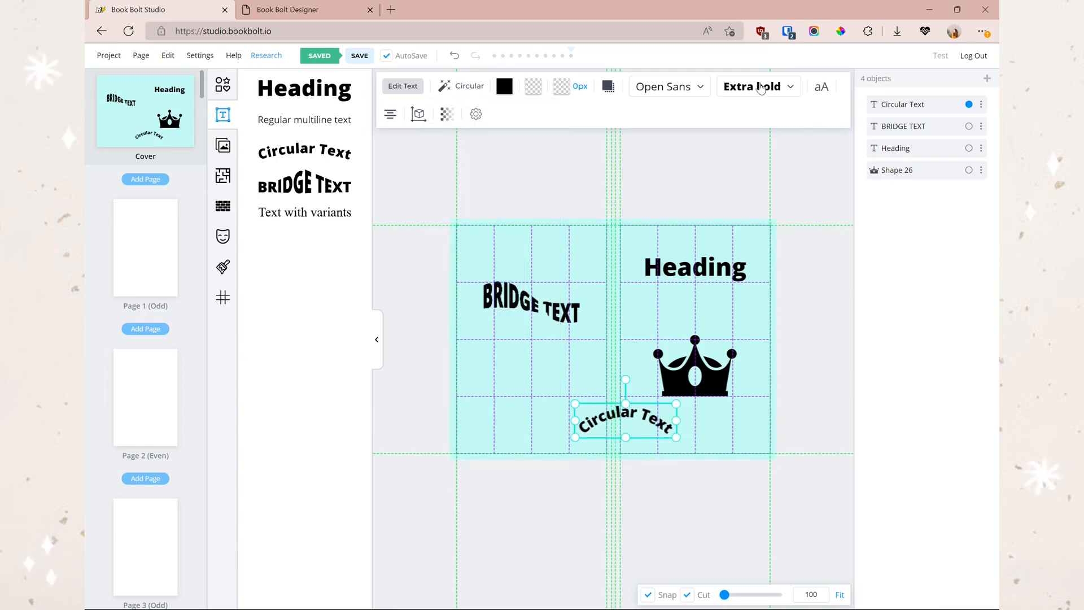
- Open the text's font chooser and browse the font lists, including uploaded fonts
left_click(740, 87)
left_click(690, 88)
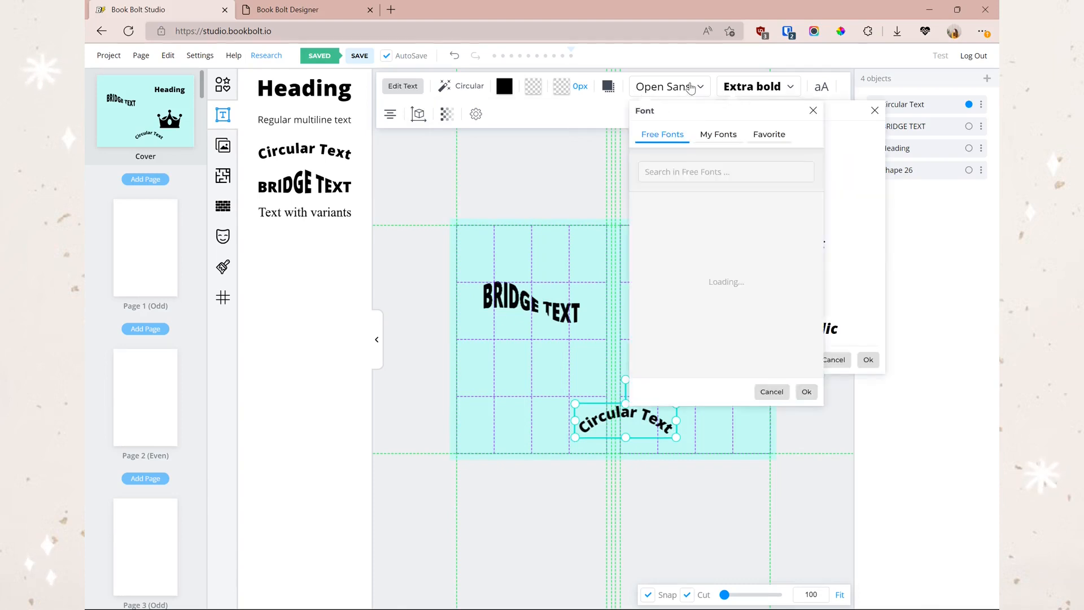
scroll(710, 236, "down", 2)
scroll(746, 322, "up", 2)
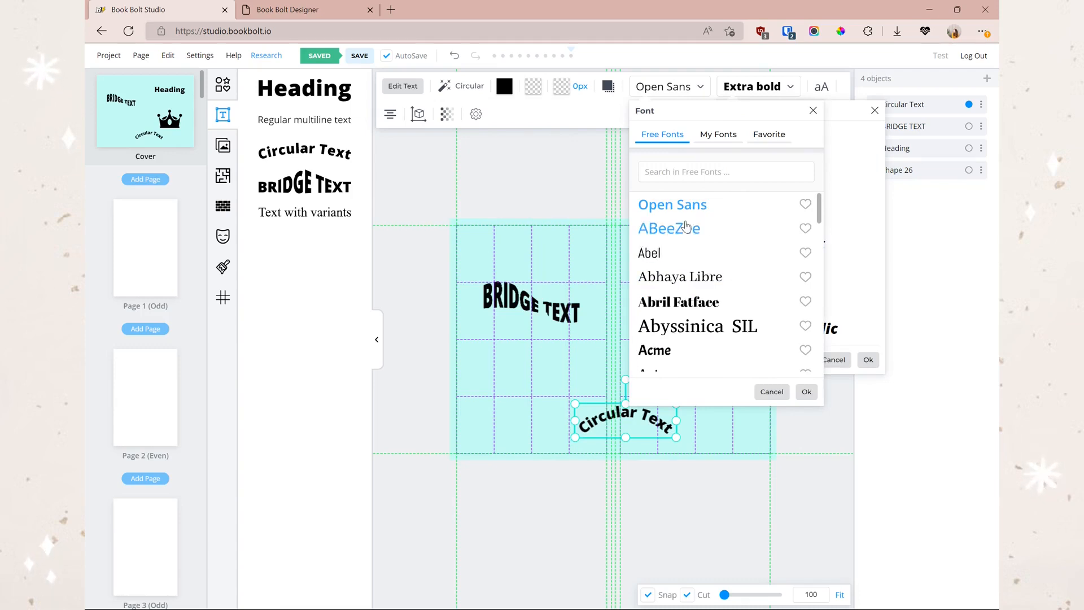
left_click(718, 133)
- Compare with the Designer's font list, checking the favourites and the free font list
left_click(298, 11)
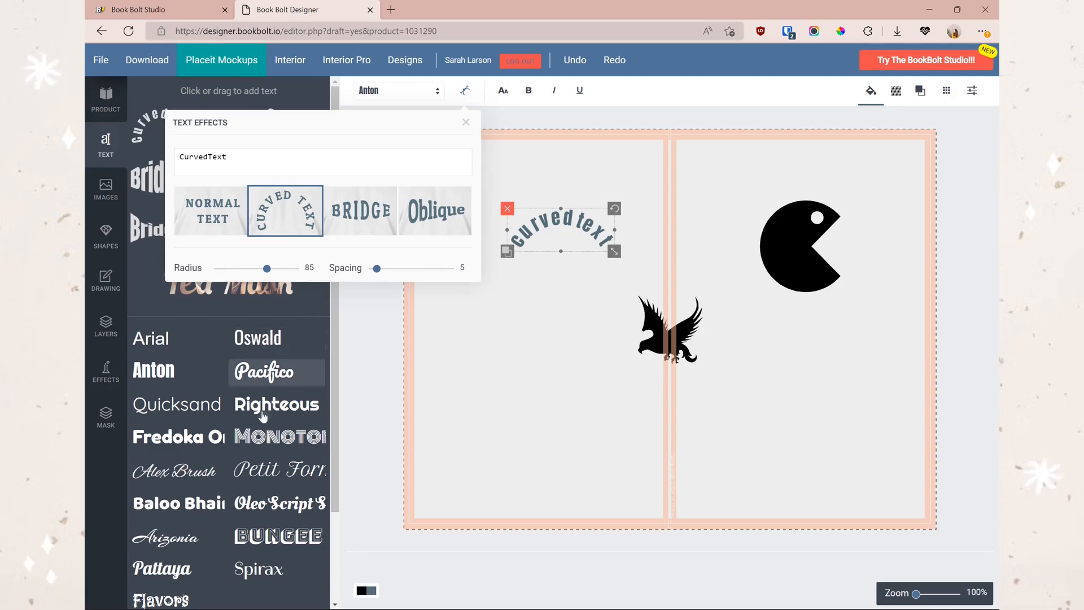
left_click(418, 94)
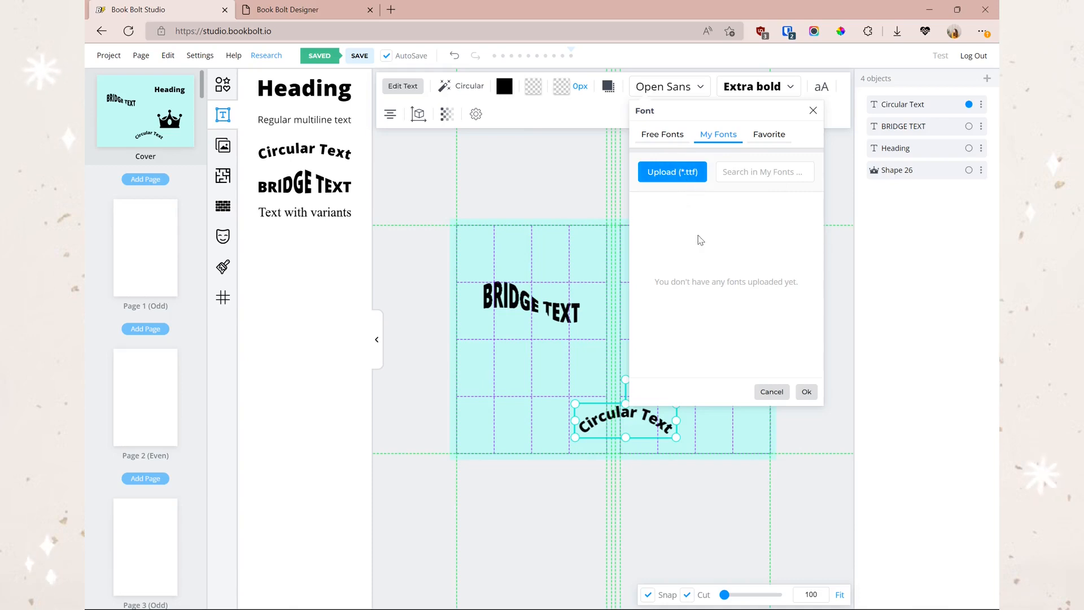
left_click(769, 136)
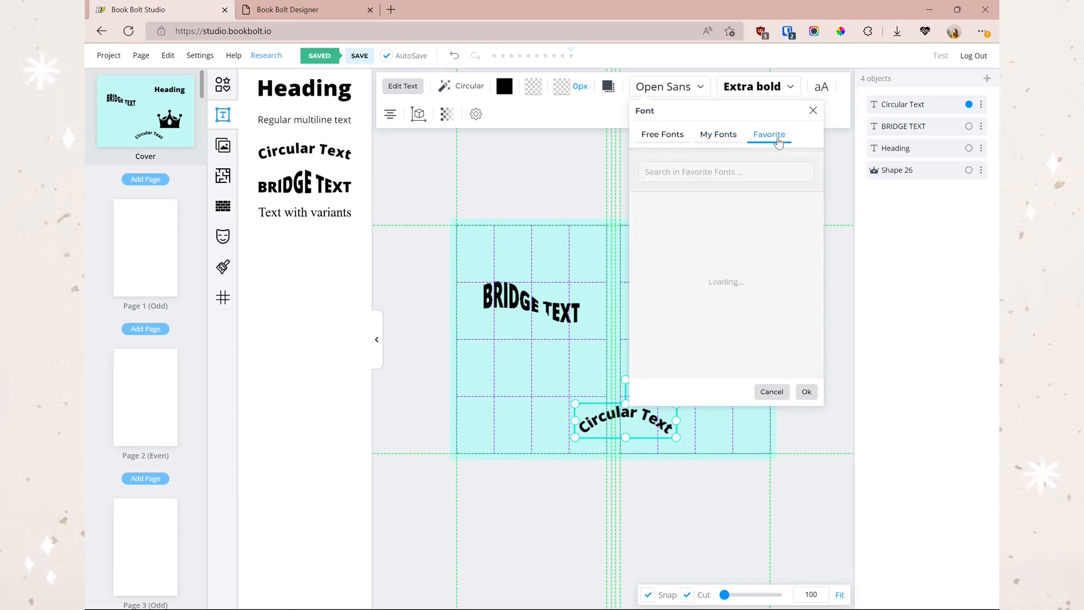
left_click(660, 136)
- Heart Amarante in Free Fonts, confirm it under Favorite, and cancel without changing the font
scroll(728, 240, "down", 1)
scroll(729, 243, "down", 7)
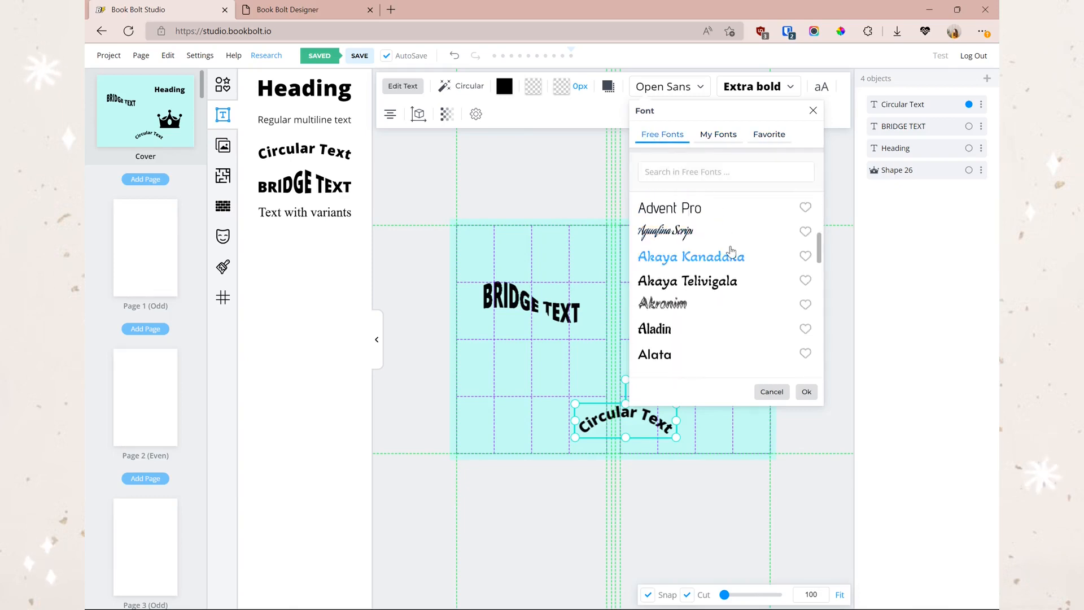
scroll(766, 270, "down", 6)
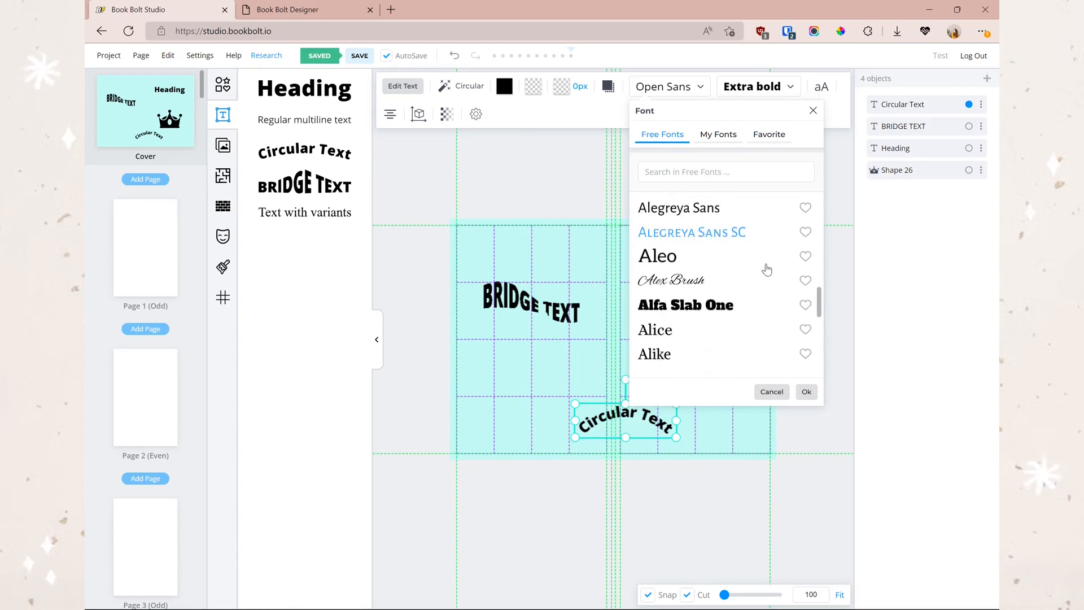
scroll(768, 265, "down", 3)
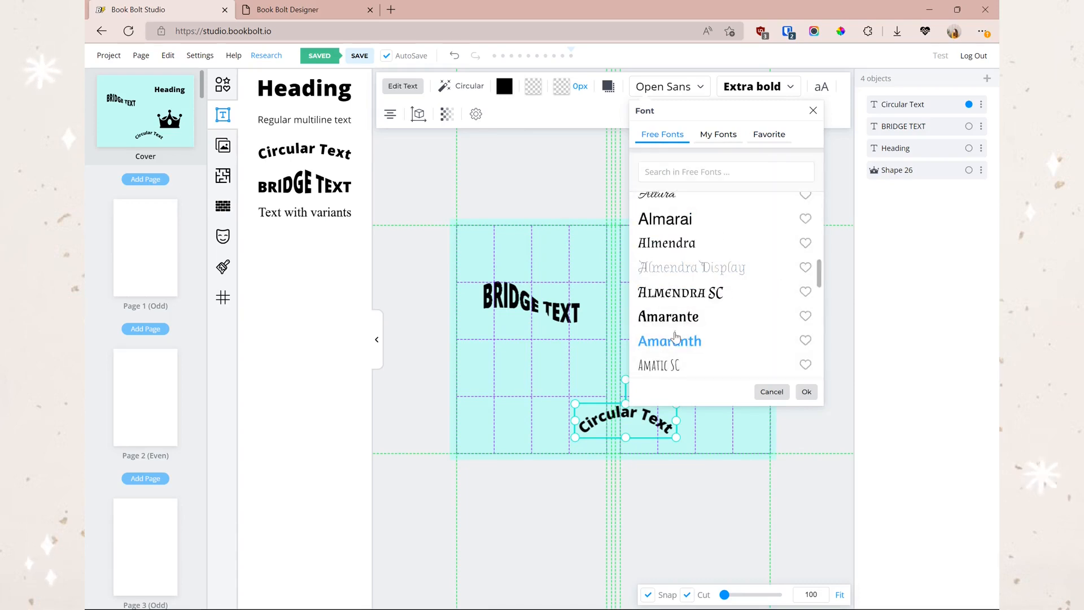
scroll(706, 307, "down", 2)
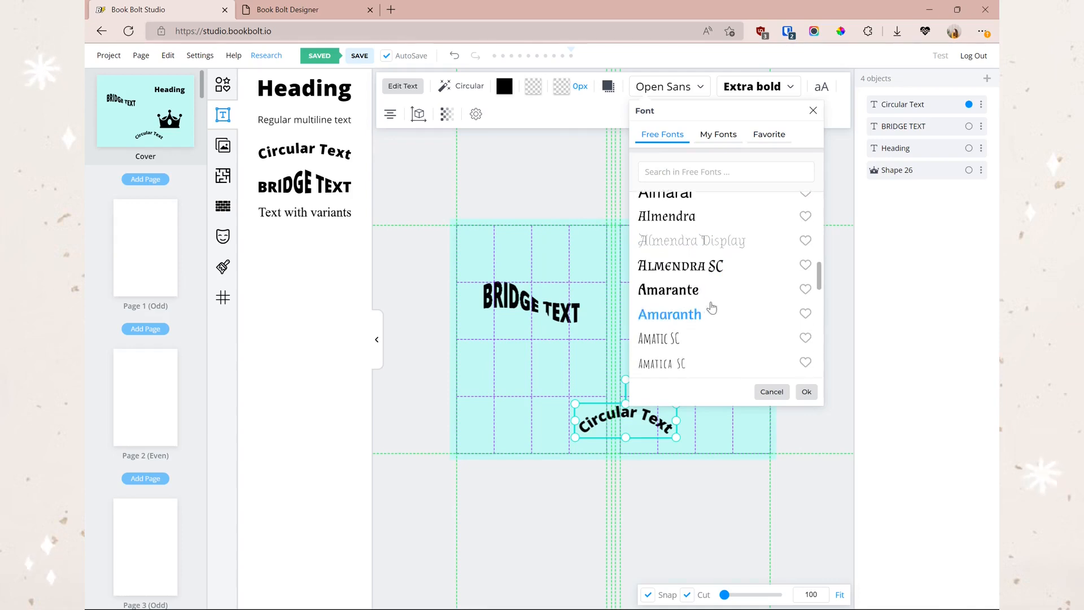
left_click(806, 263)
left_click(773, 137)
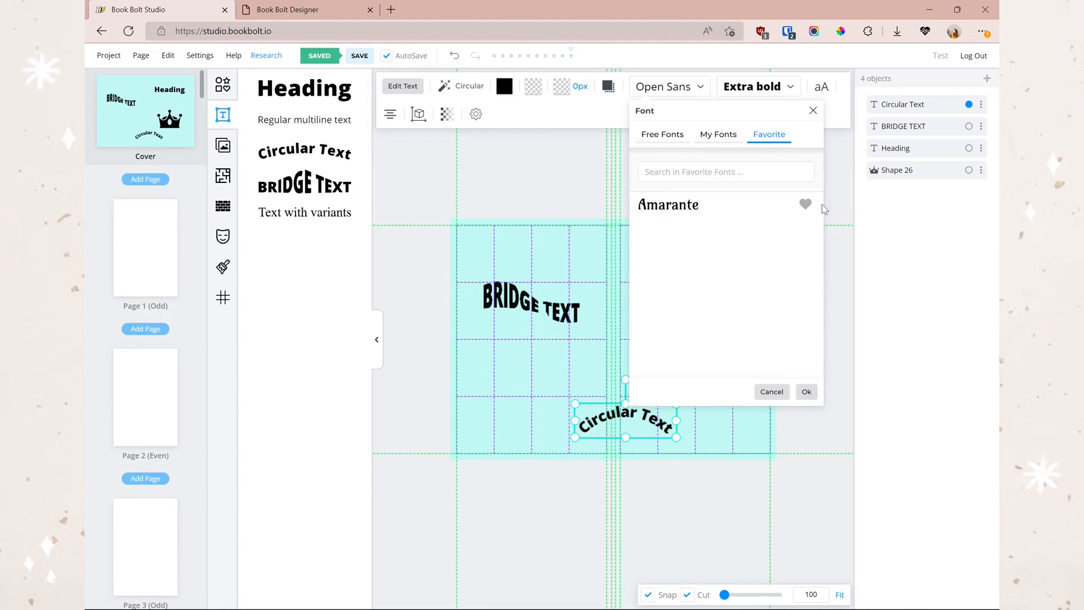
left_click(805, 204)
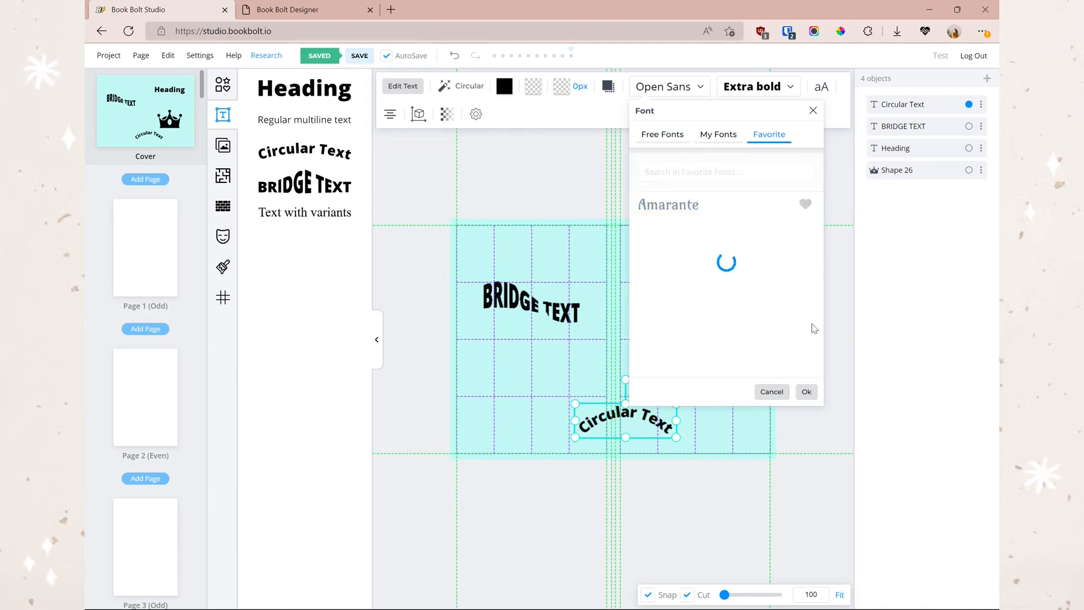
left_click(772, 391)
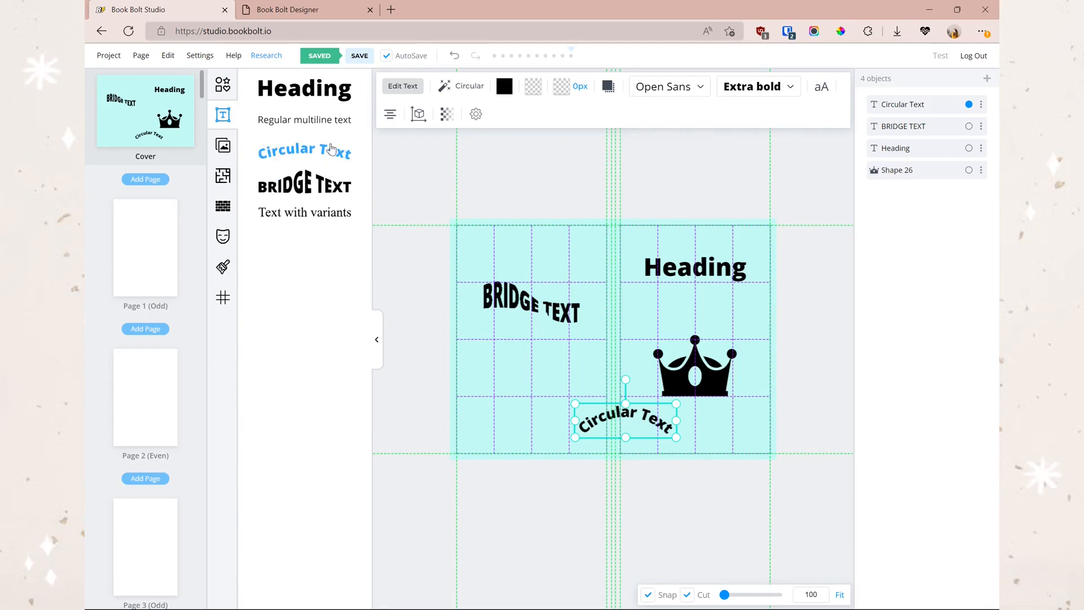
left_click(288, 10)
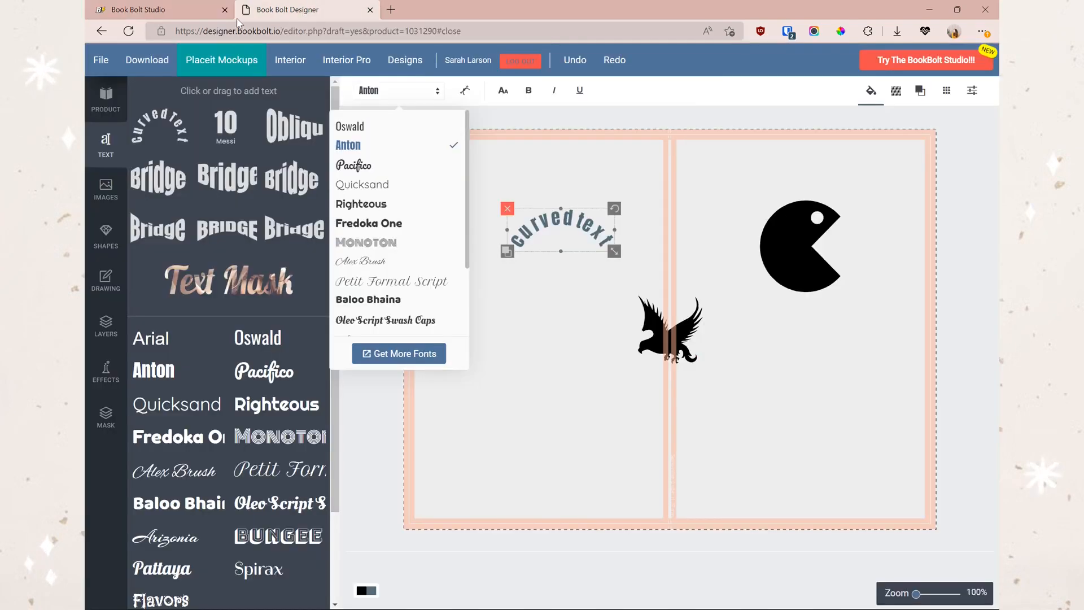
left_click(185, 17)
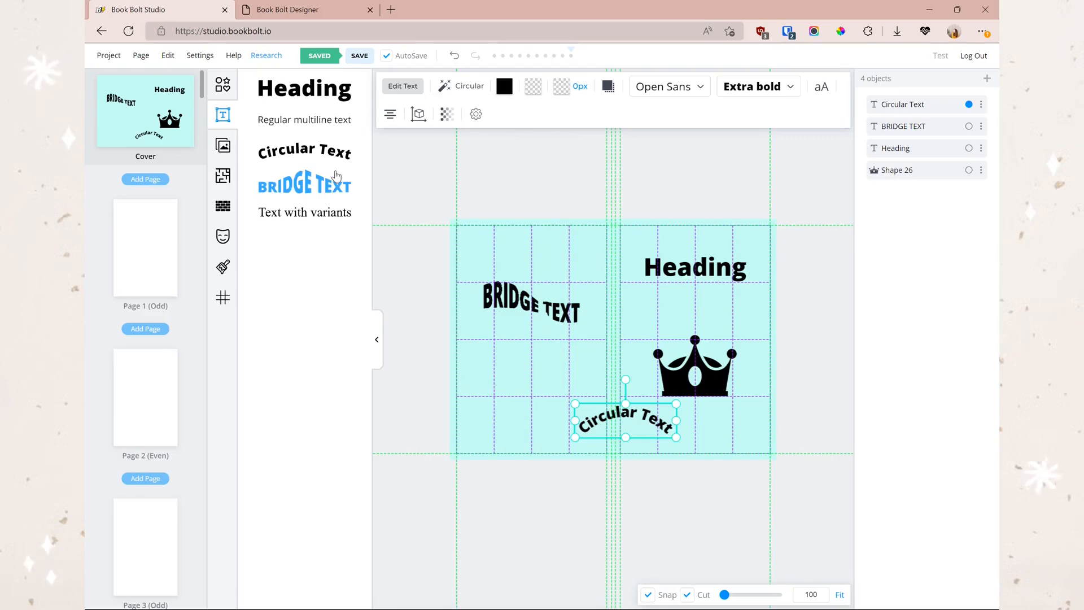
left_click(225, 146)
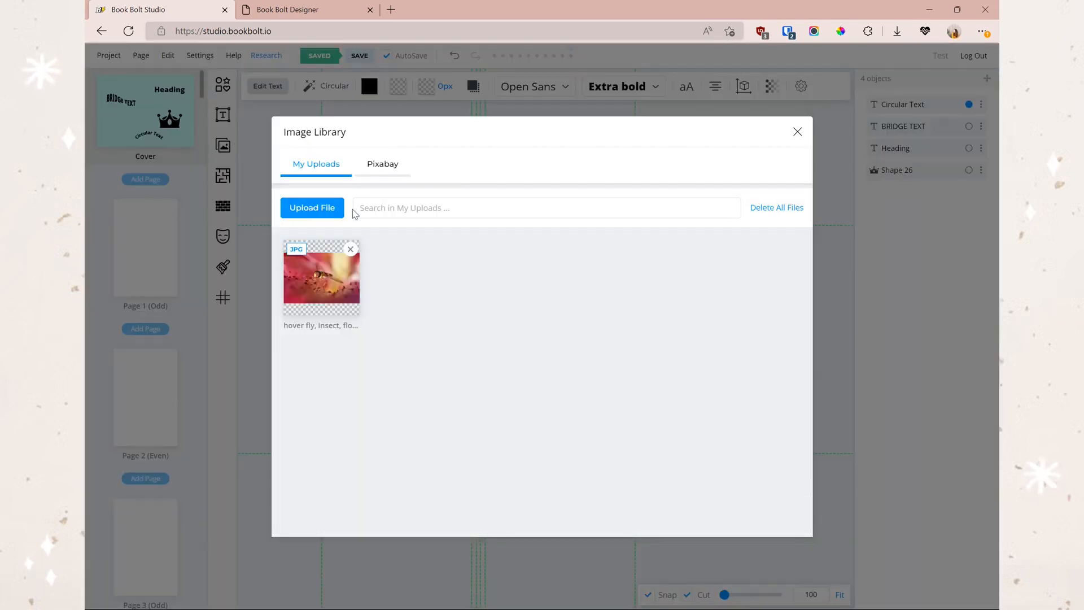
left_click(301, 17)
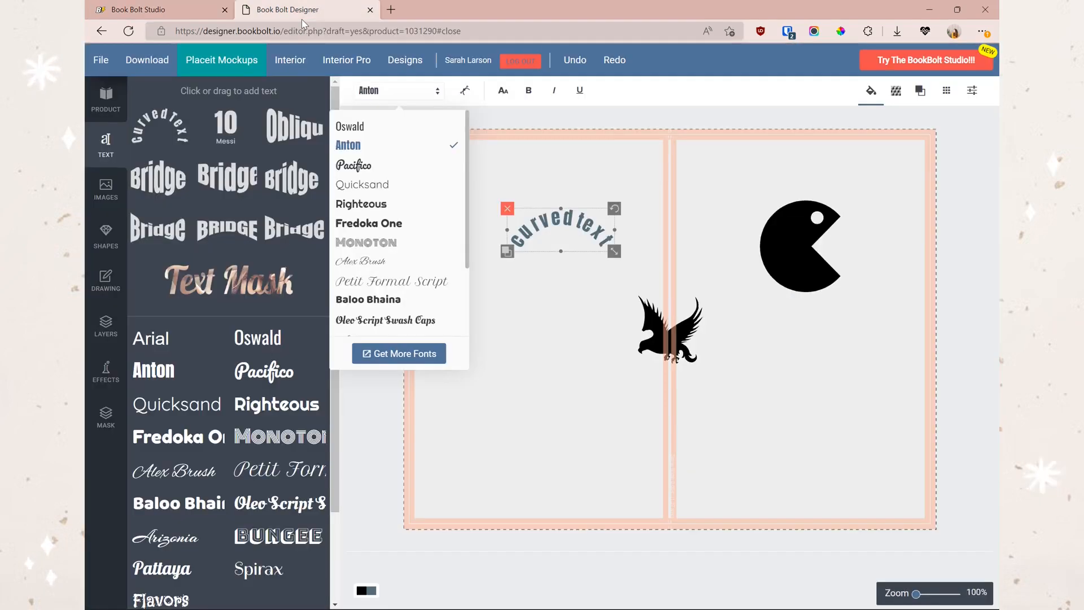
left_click(107, 204)
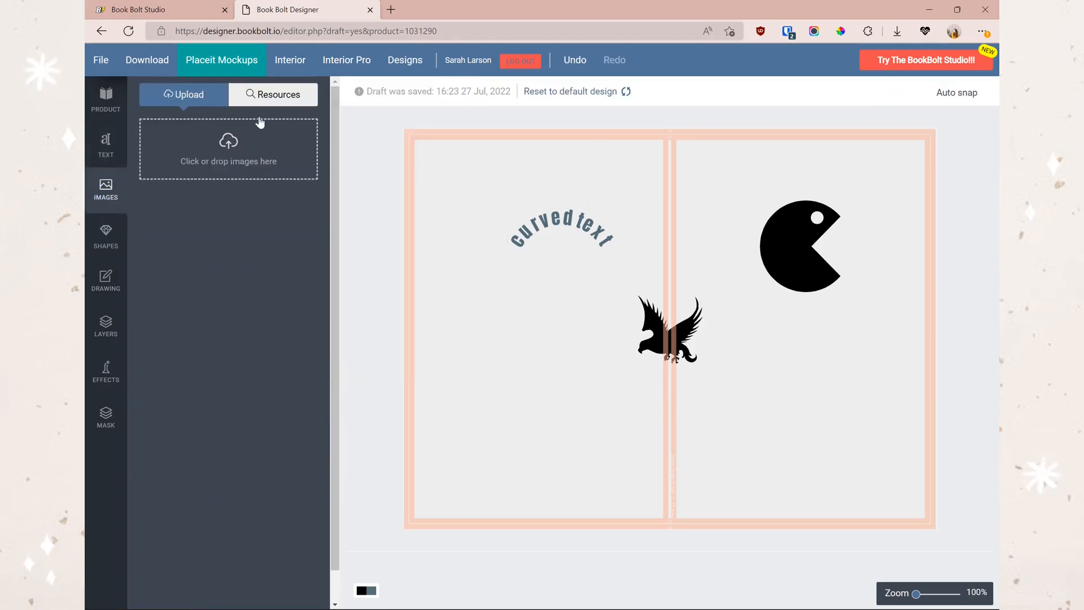
left_click(259, 97)
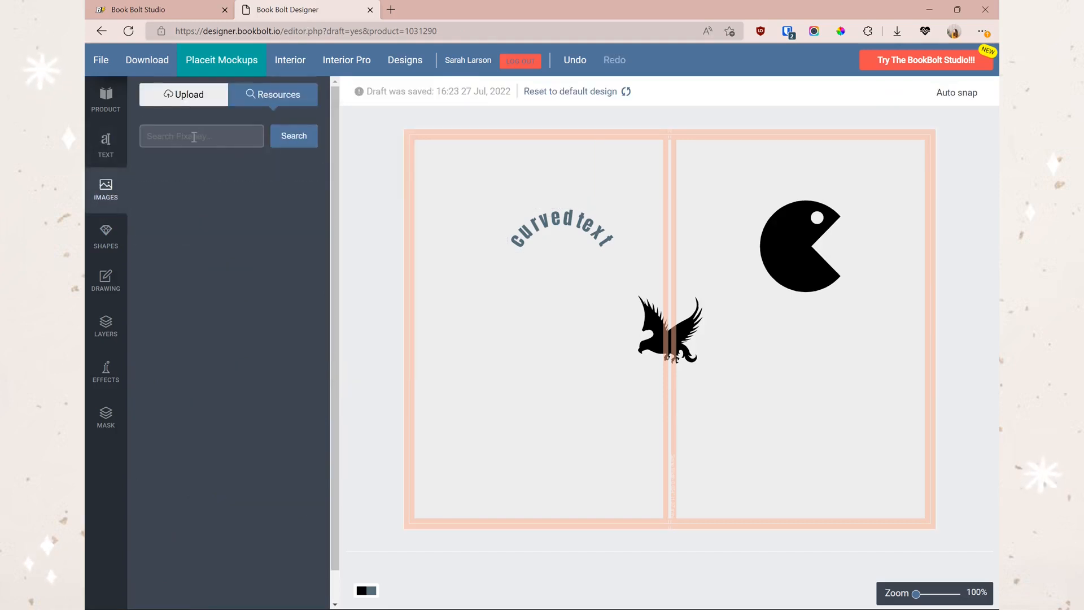
left_click(170, 10)
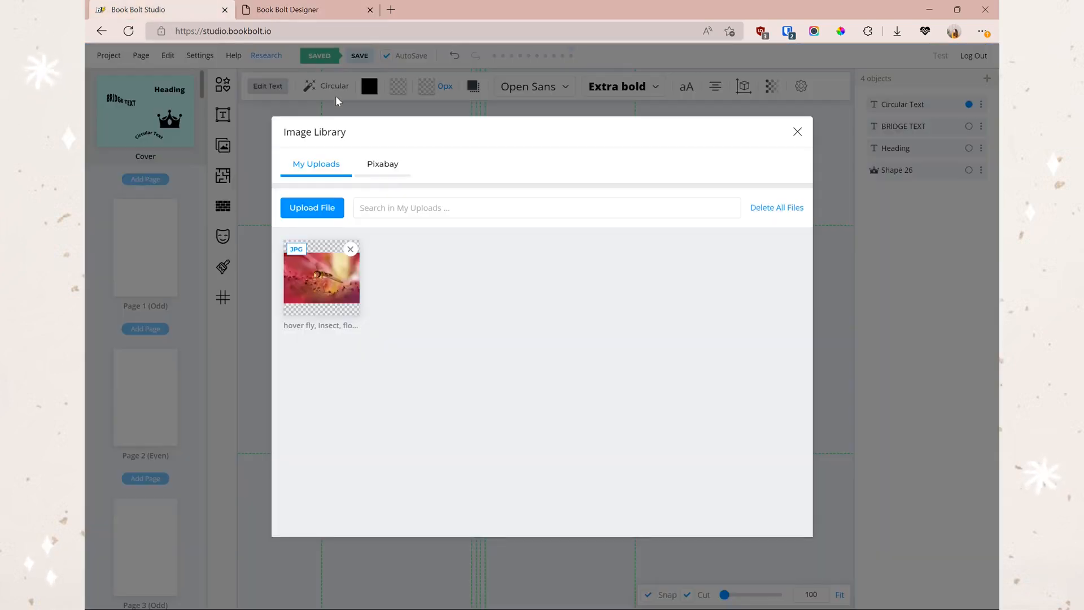
left_click(402, 170)
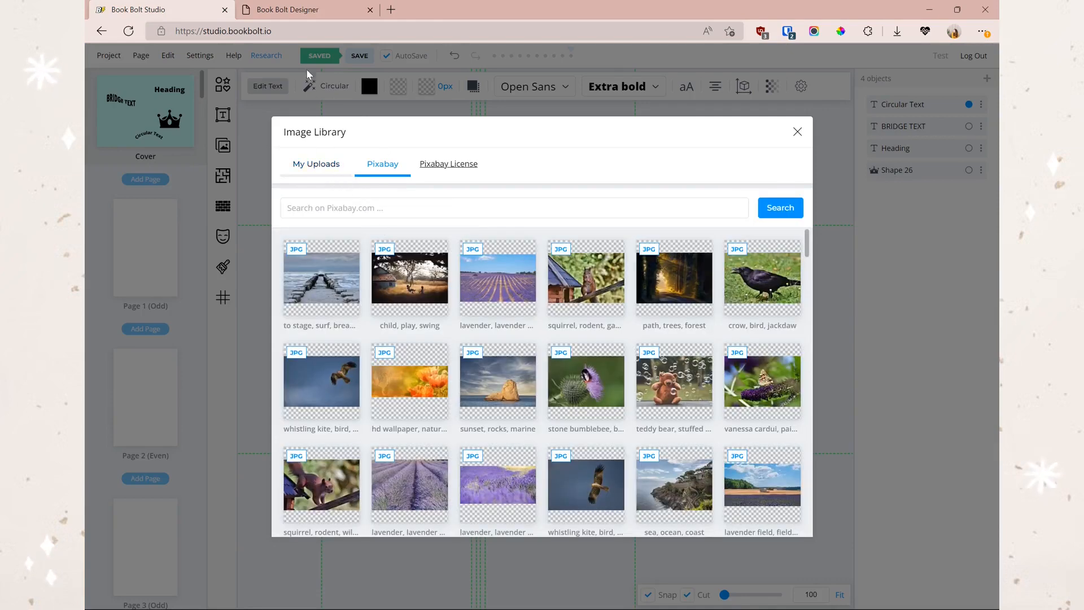
left_click(288, 10)
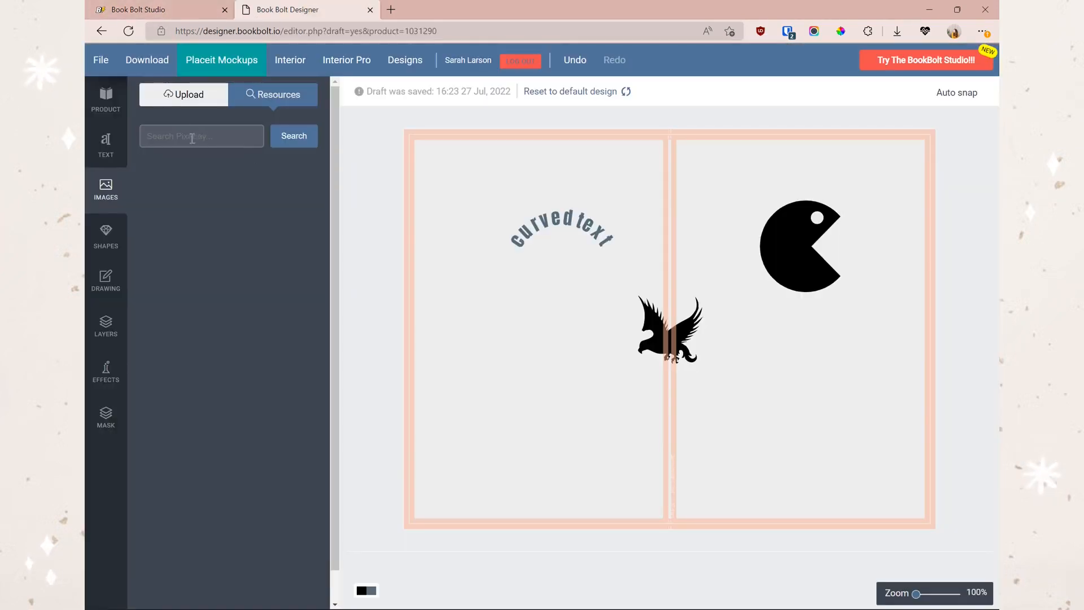
left_click(176, 12)
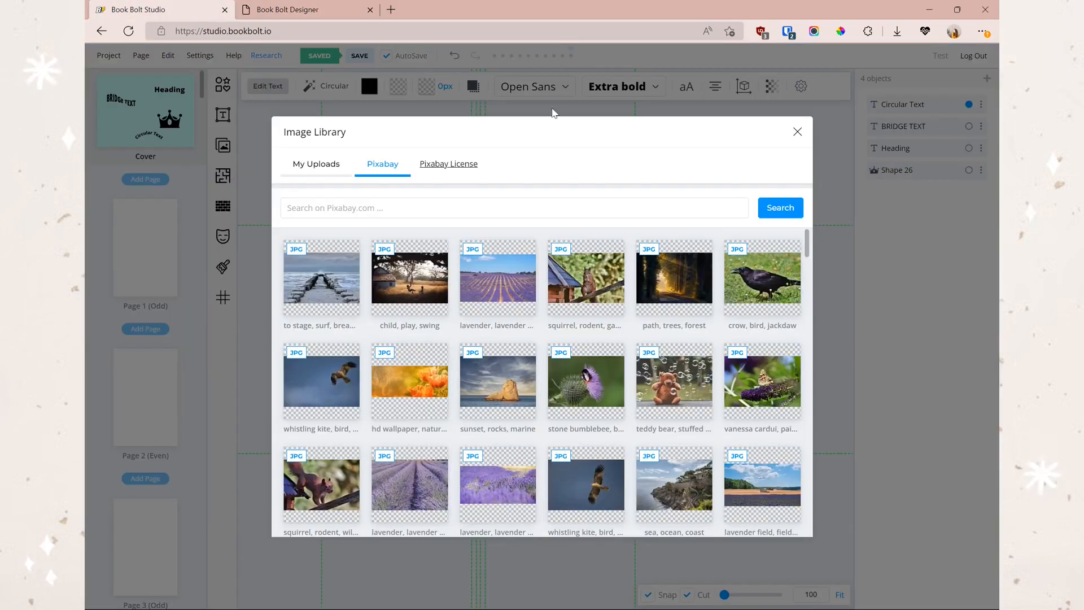
scroll(561, 320, "down", 15)
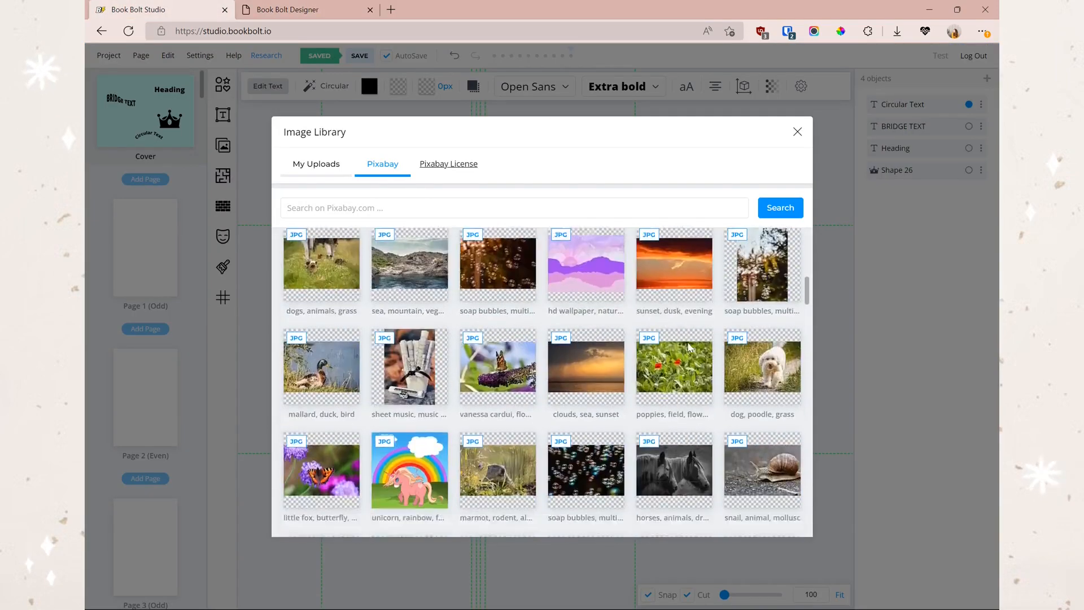
scroll(656, 444, "down", 5)
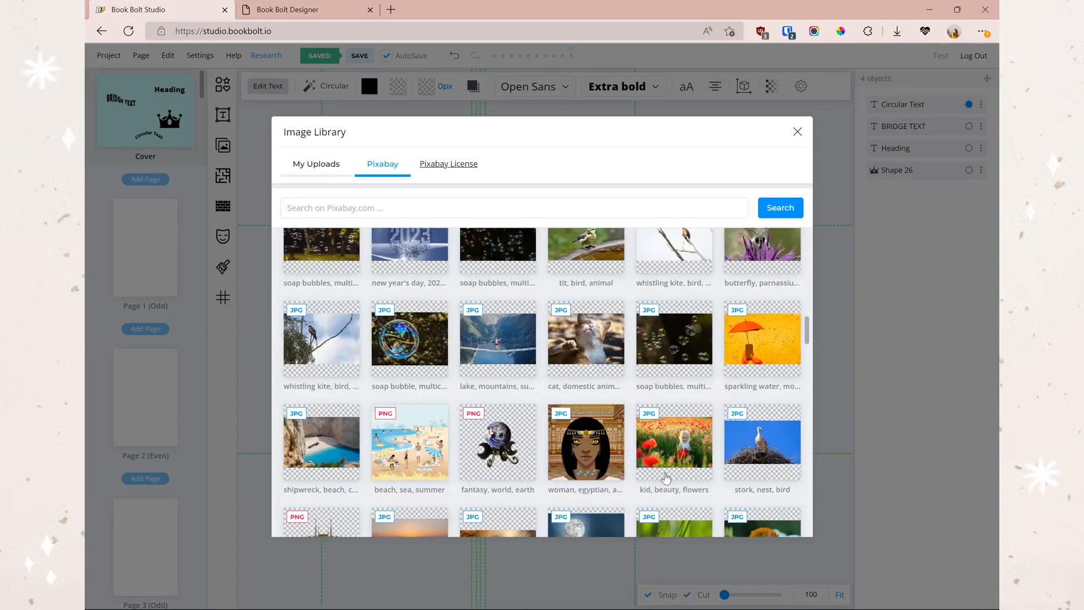
scroll(650, 457, "down", 5)
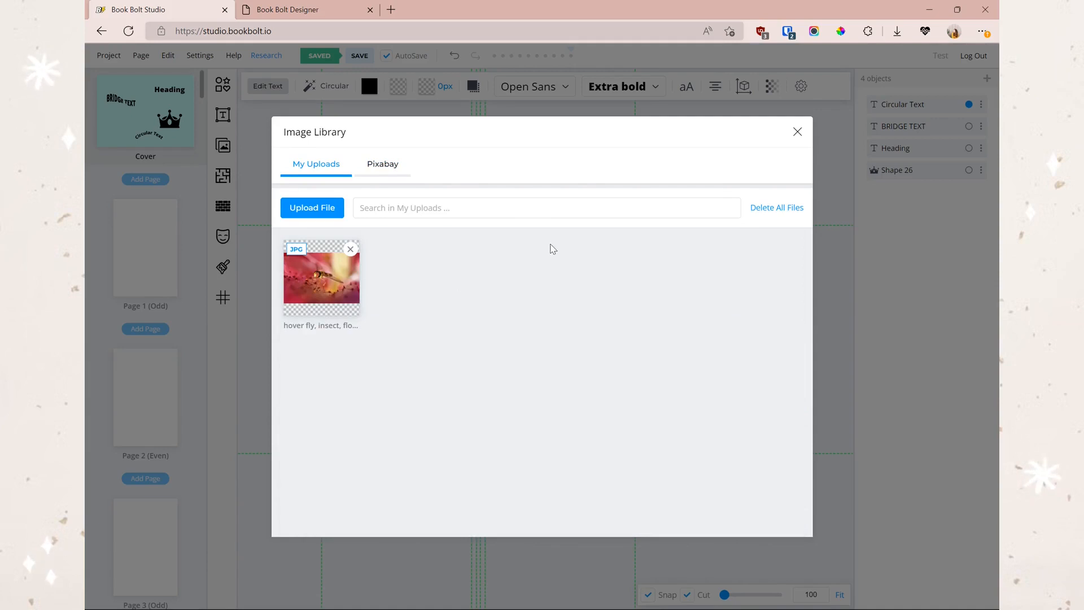
left_click(797, 132)
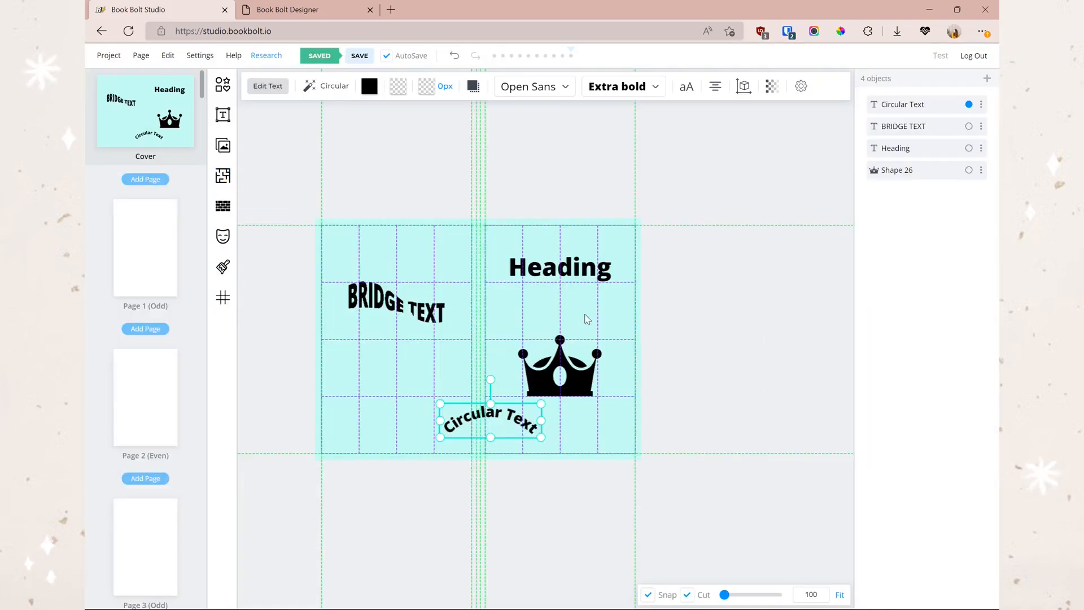
- Convert the selected Circular Text into a pattern and drag it onto the cover's left half
left_click(222, 207)
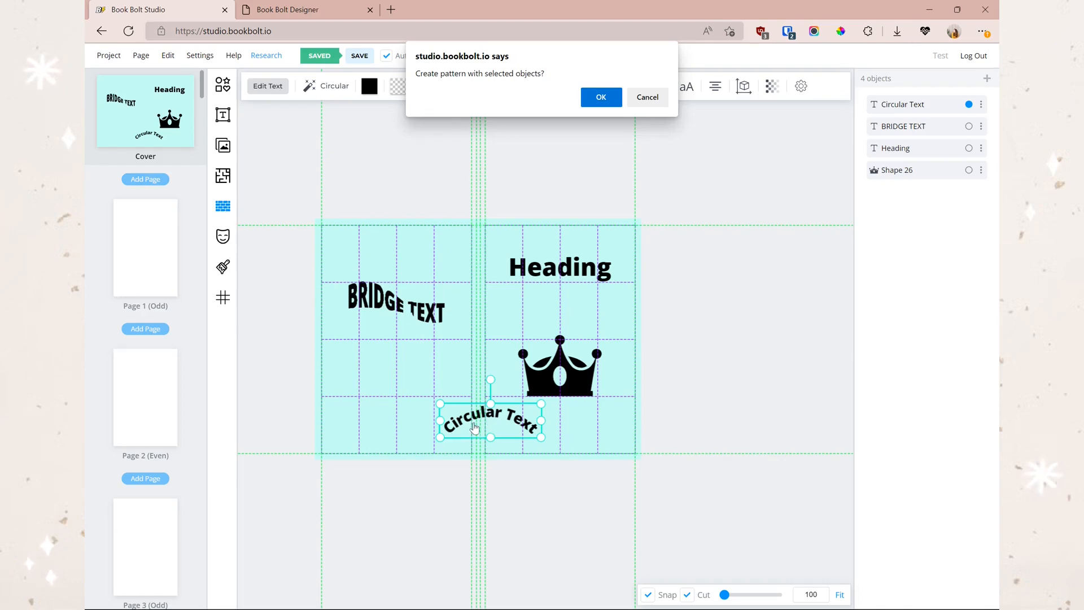
left_click(601, 97)
left_click_drag(480, 406, 384, 283)
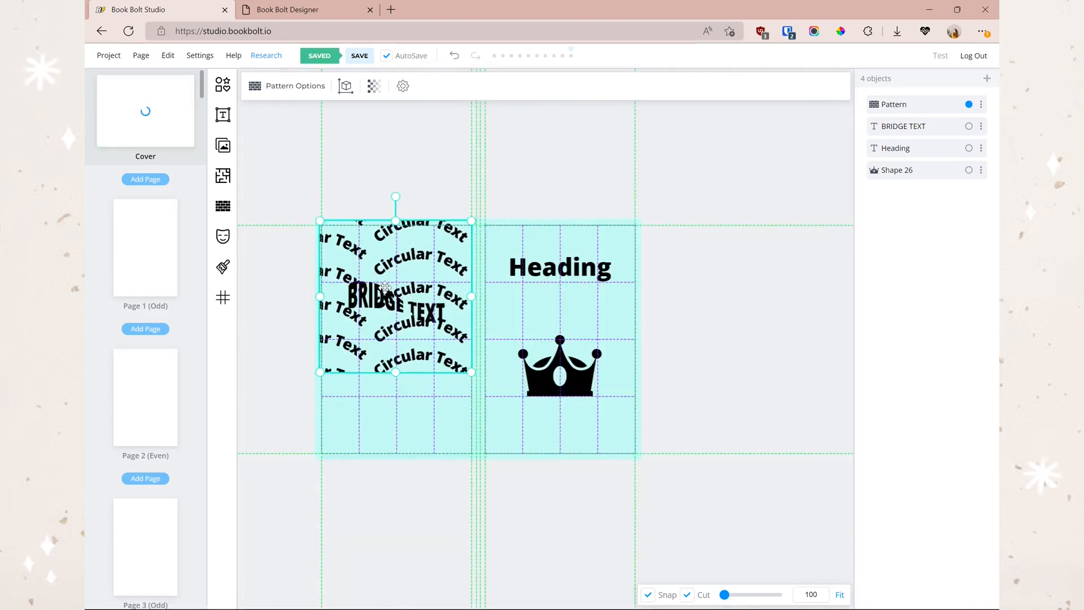
- Stretch the Circular Text pattern down and across to fill the whole cover
left_click_drag(384, 287, 381, 287)
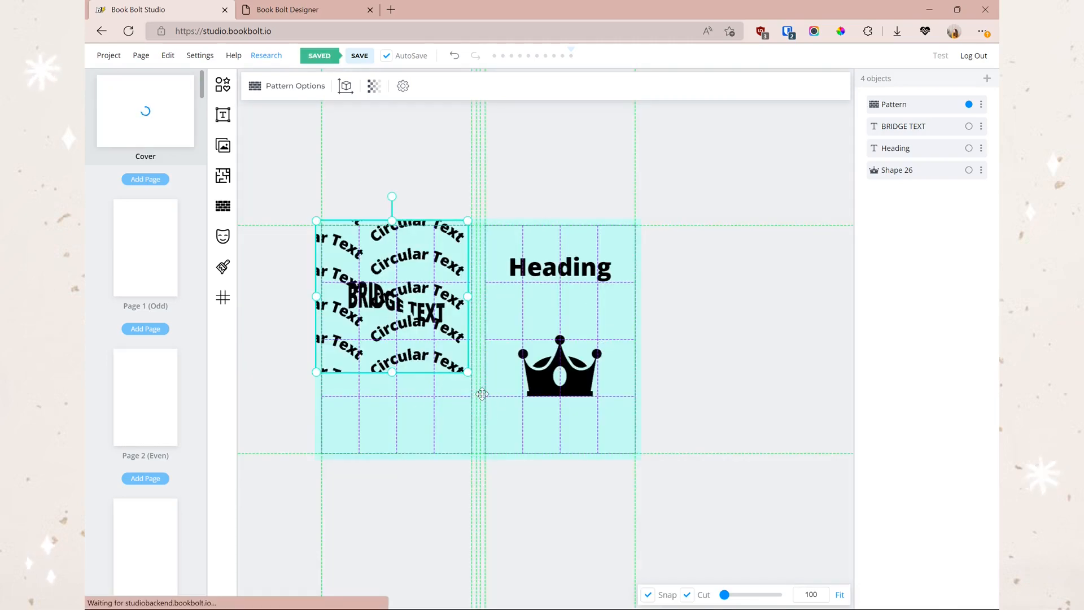
left_click_drag(468, 374, 560, 453)
left_click_drag(562, 337, 636, 337)
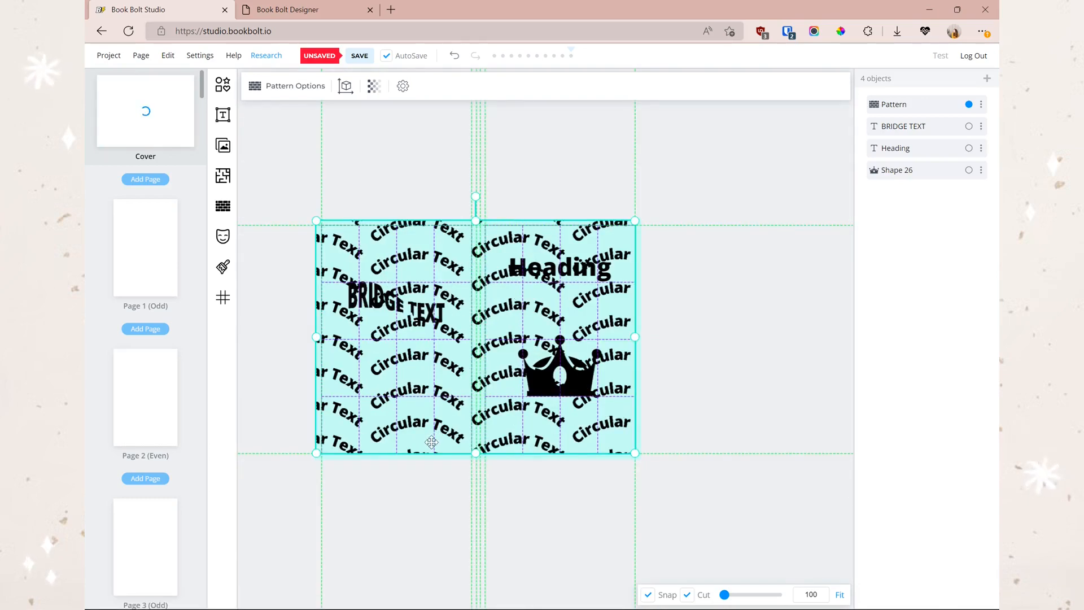
left_click(291, 88)
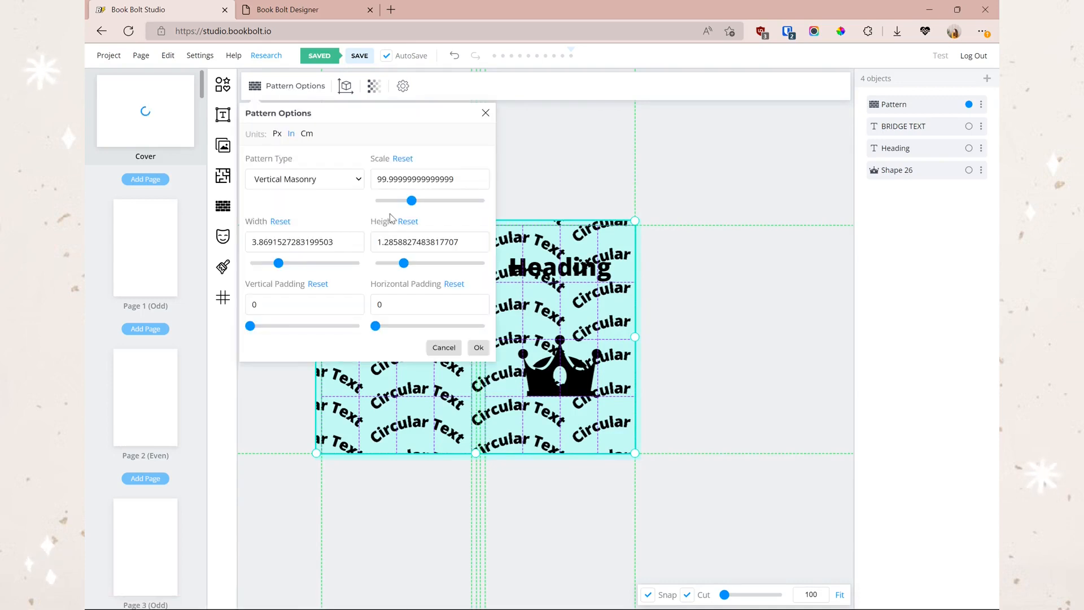
- In the Designer, repeat the Pac-Man image as a vertical brick pattern
left_click(317, 9)
left_click(806, 255)
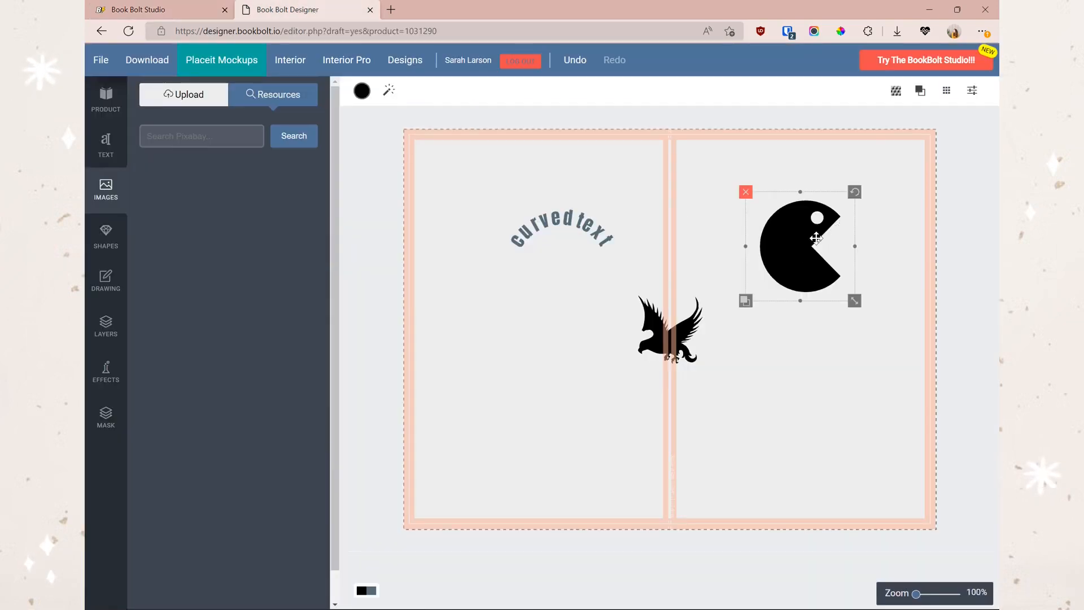
left_click(896, 92)
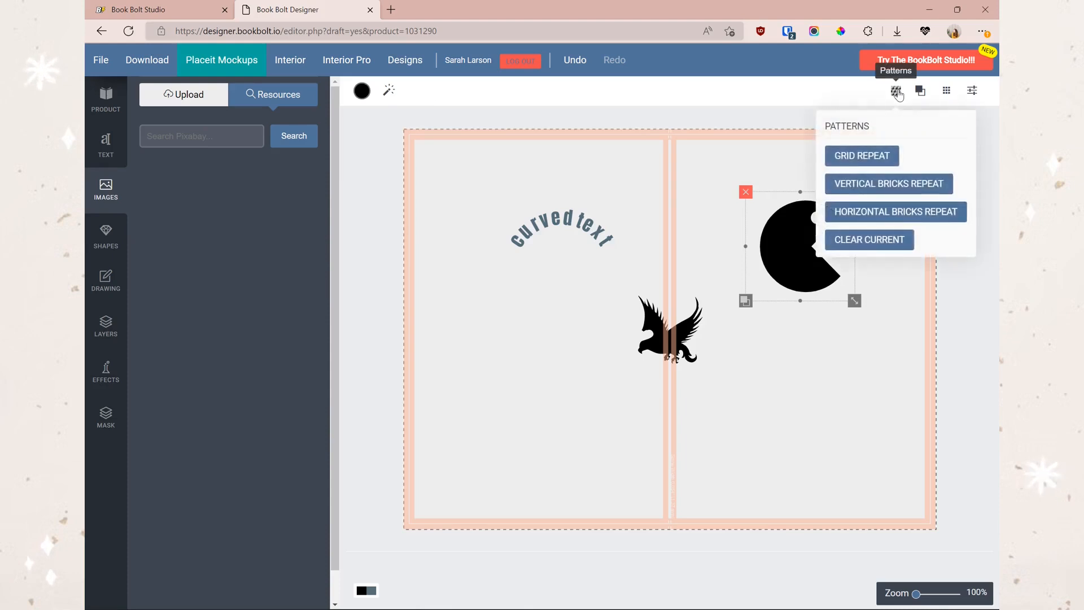
left_click(845, 195)
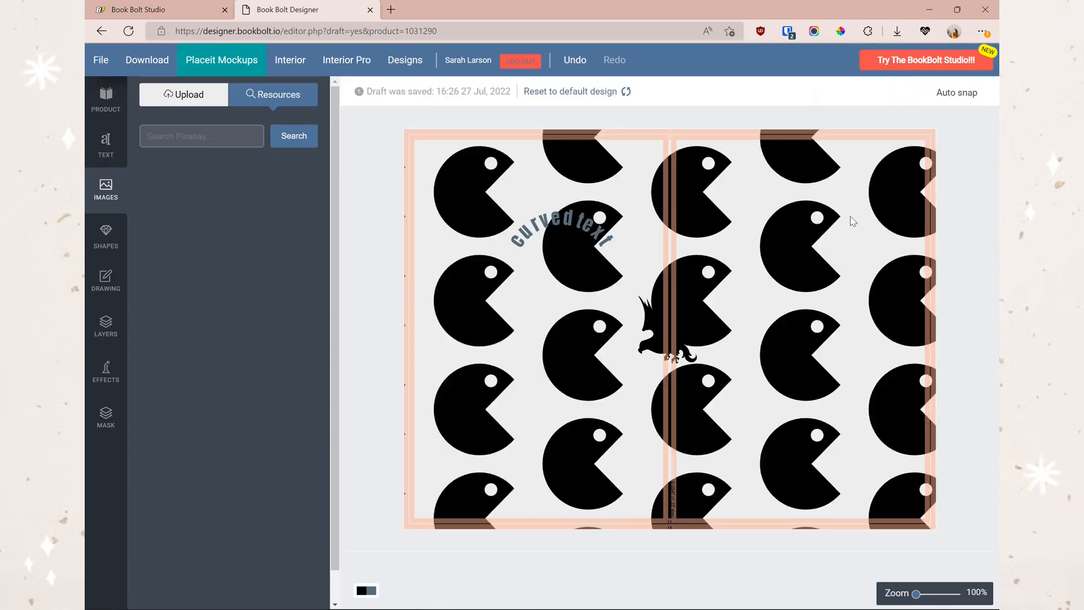
left_click(132, 10)
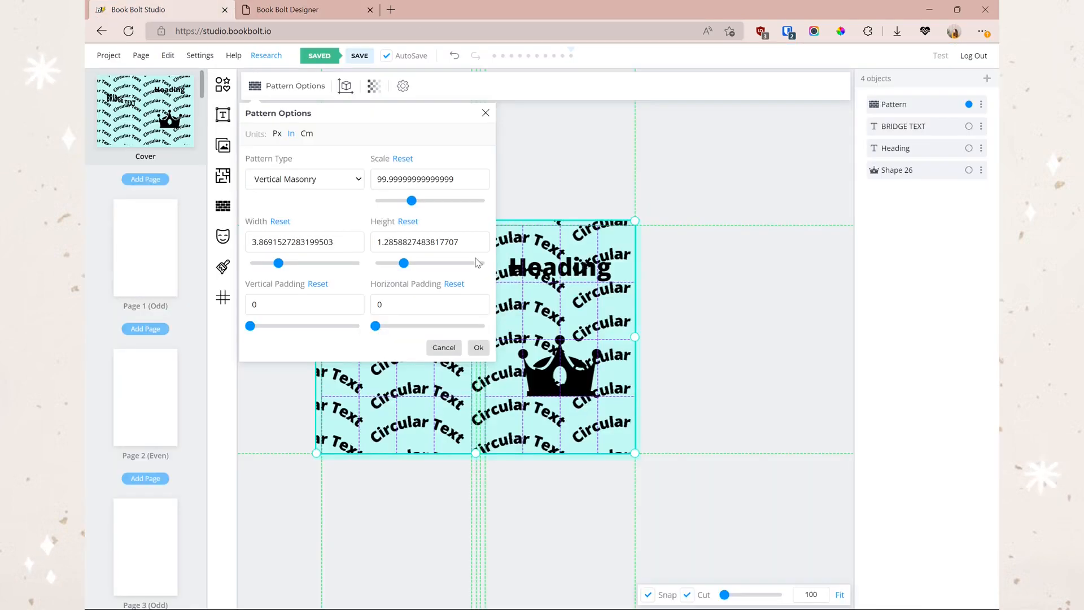
- Set the pattern to Vertical Masonry with 2.8 x 0.9 tiles and no padding
left_click(323, 181)
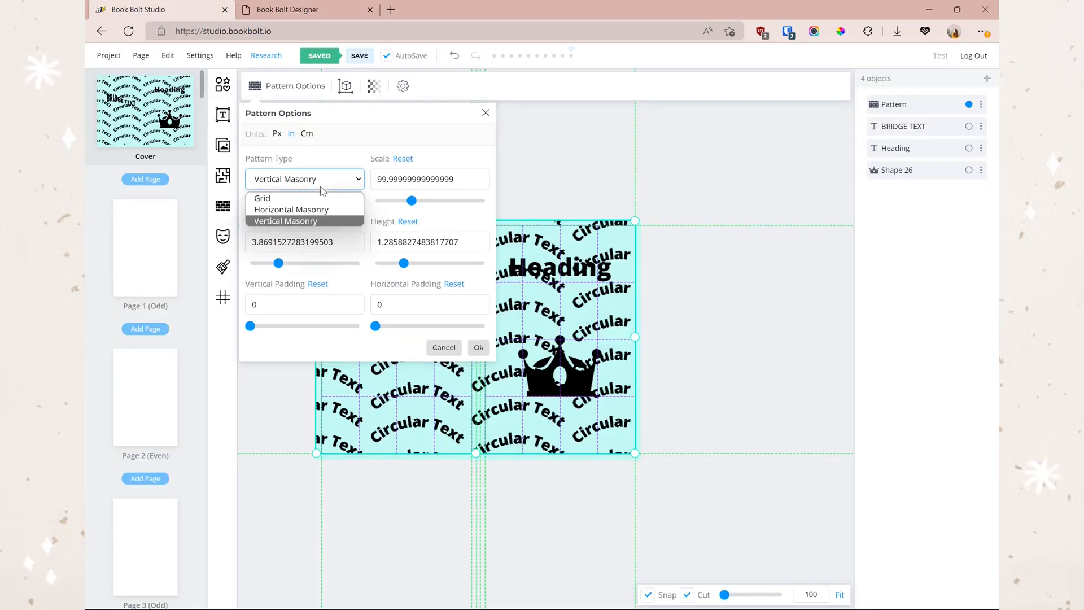
left_click(326, 210)
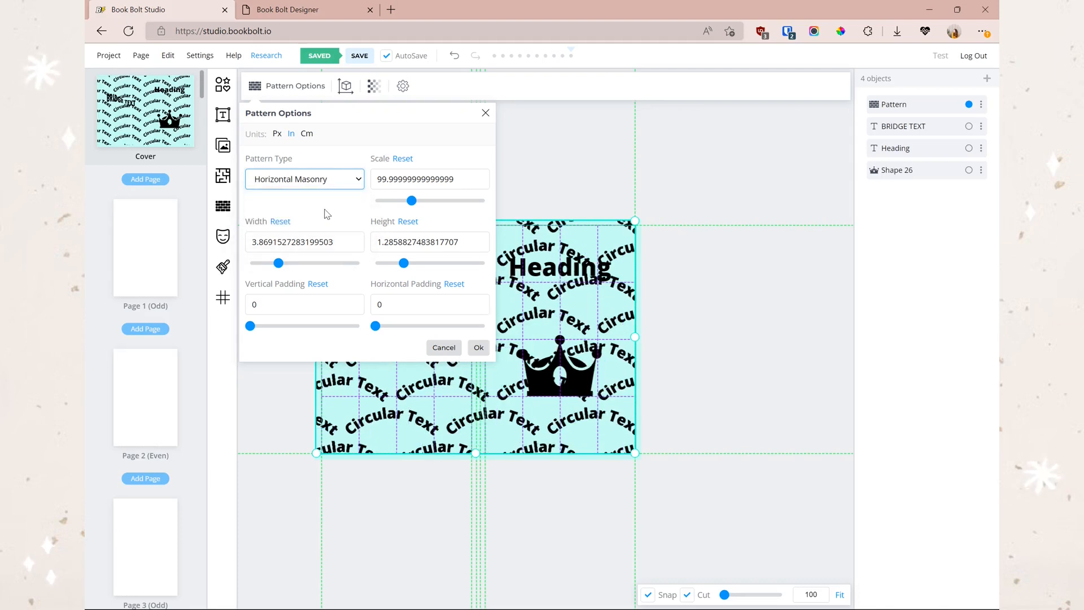
left_click(304, 178)
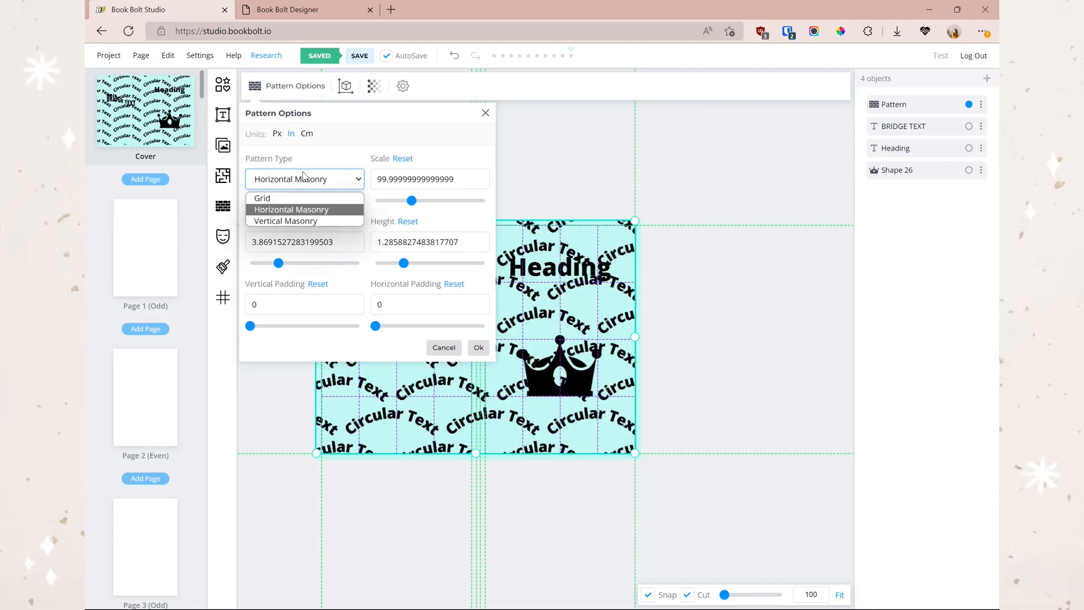
left_click(272, 221)
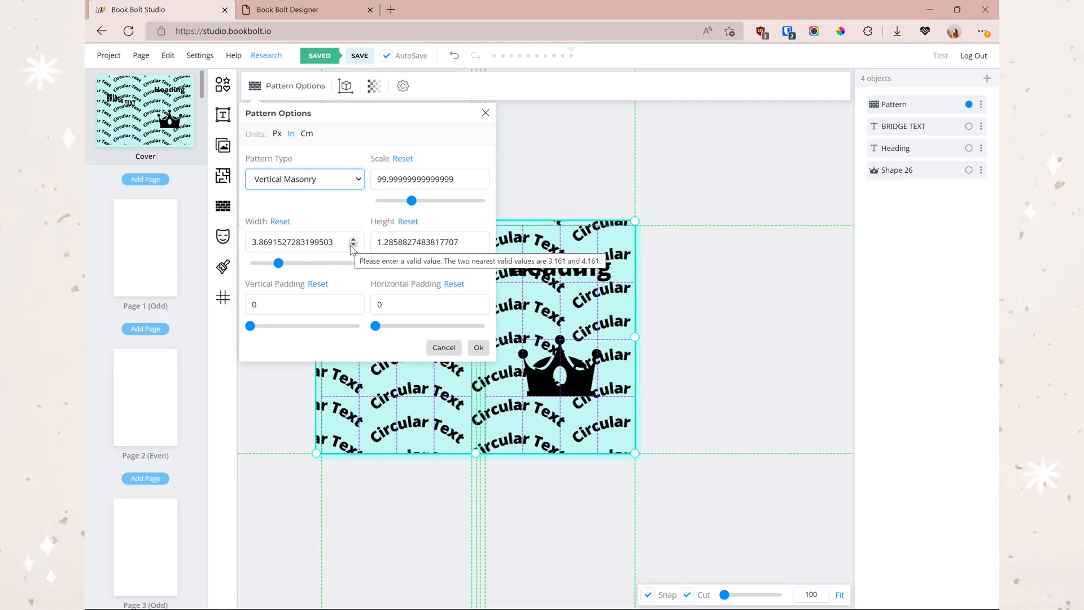
left_click(267, 263)
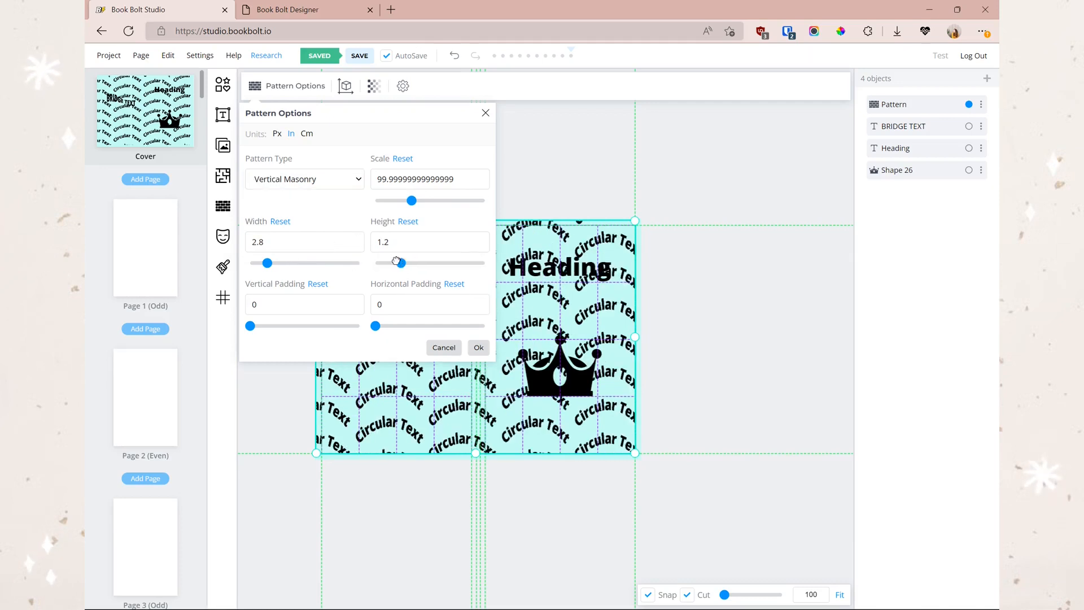
left_click(391, 263)
mouse_move(250, 325)
left_mouse_down()
mouse_move(288, 326)
mouse_move(249, 333)
left_mouse_up()
left_click_drag(376, 326, 335, 325)
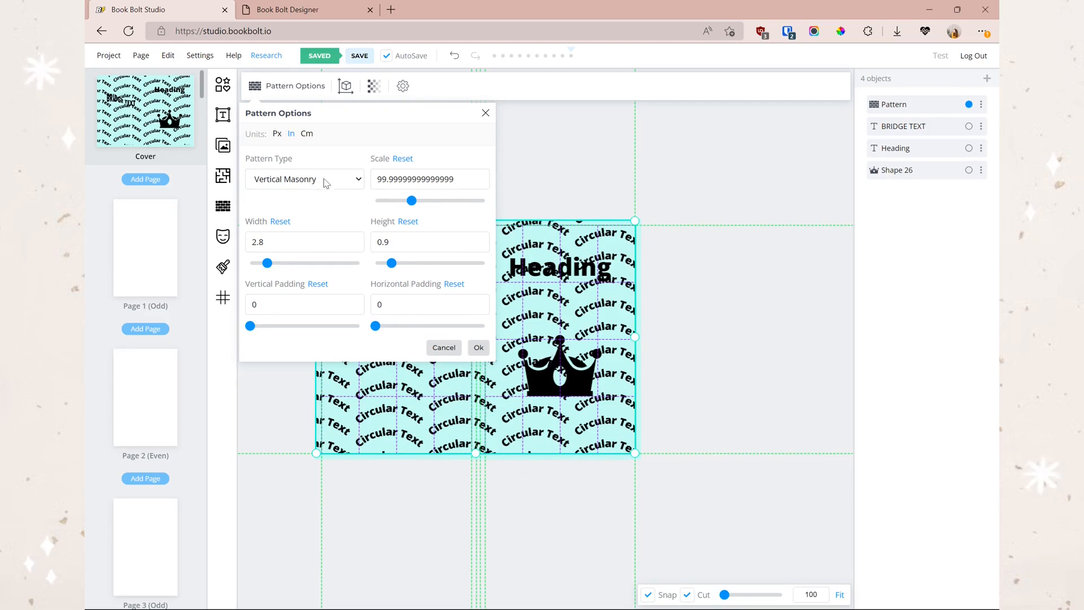
left_click(479, 347)
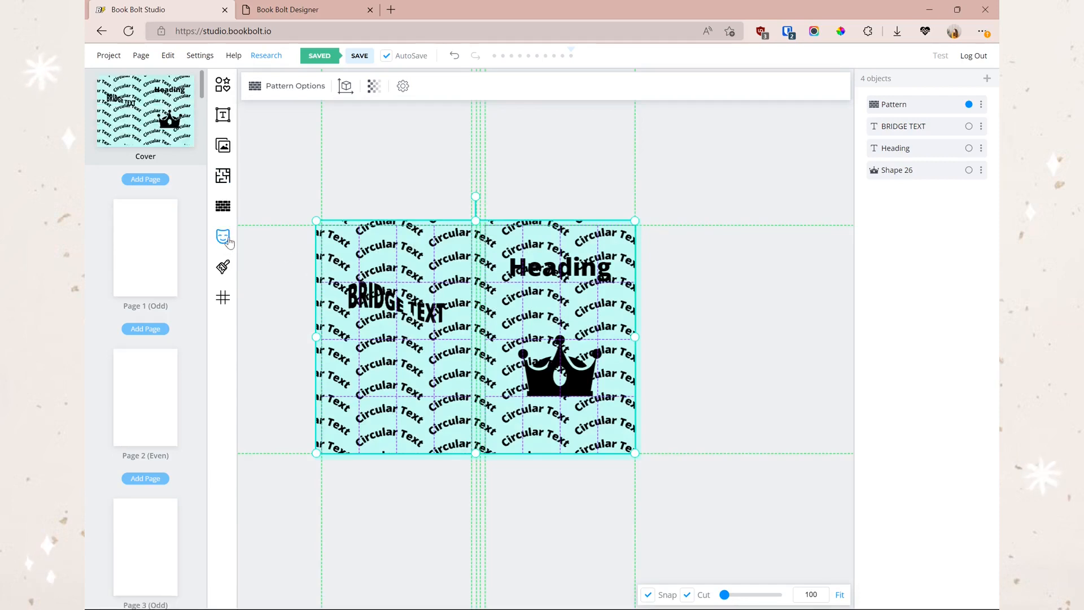
- Compare the mask options with the Designer's and send the pattern behind the other objects
left_click(224, 247)
left_click(288, 11)
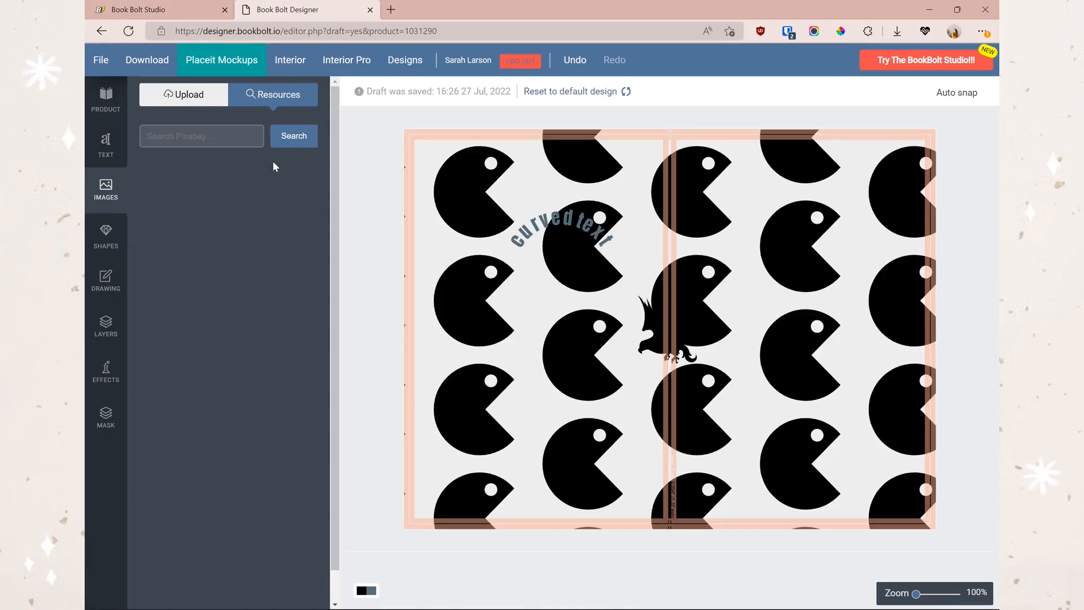
left_click(105, 417)
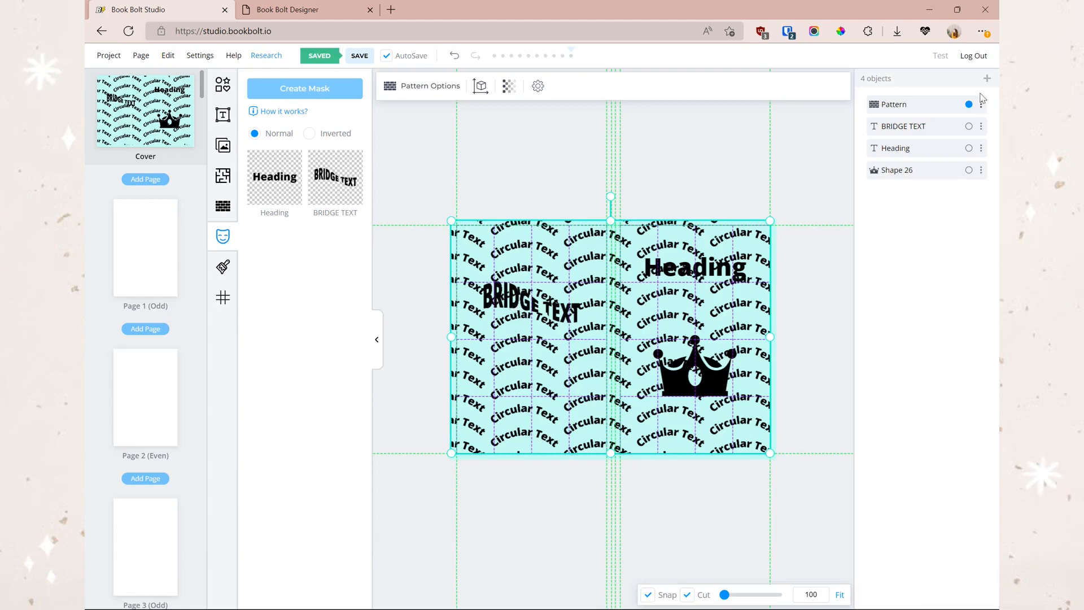
left_click_drag(982, 107, 982, 179)
- Delete the BRIDGE TEXT and Heading, and layer the crown above the pattern
left_click(398, 305)
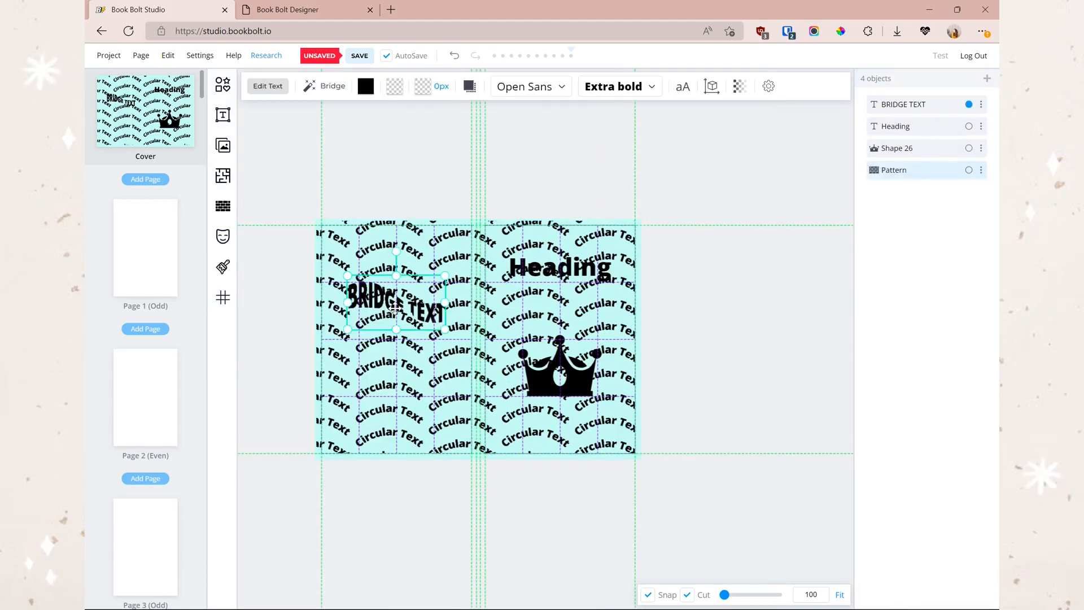
key("Delete")
left_click(591, 258)
key("Delete")
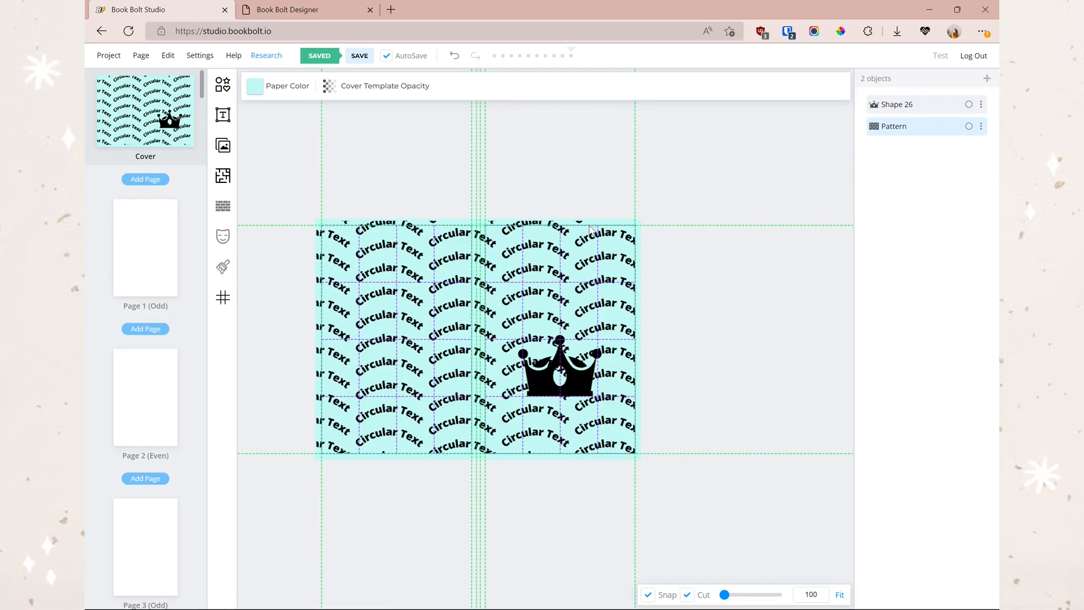
right_click(569, 388)
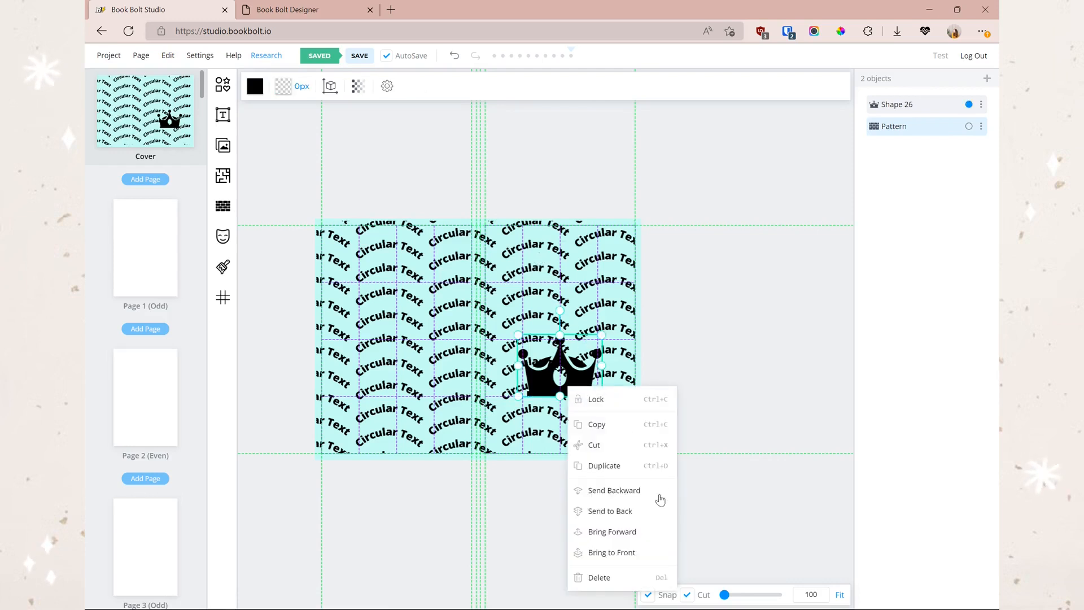
left_click(642, 530)
left_click_drag(931, 103, 932, 135)
left_click(564, 374)
left_click(551, 412)
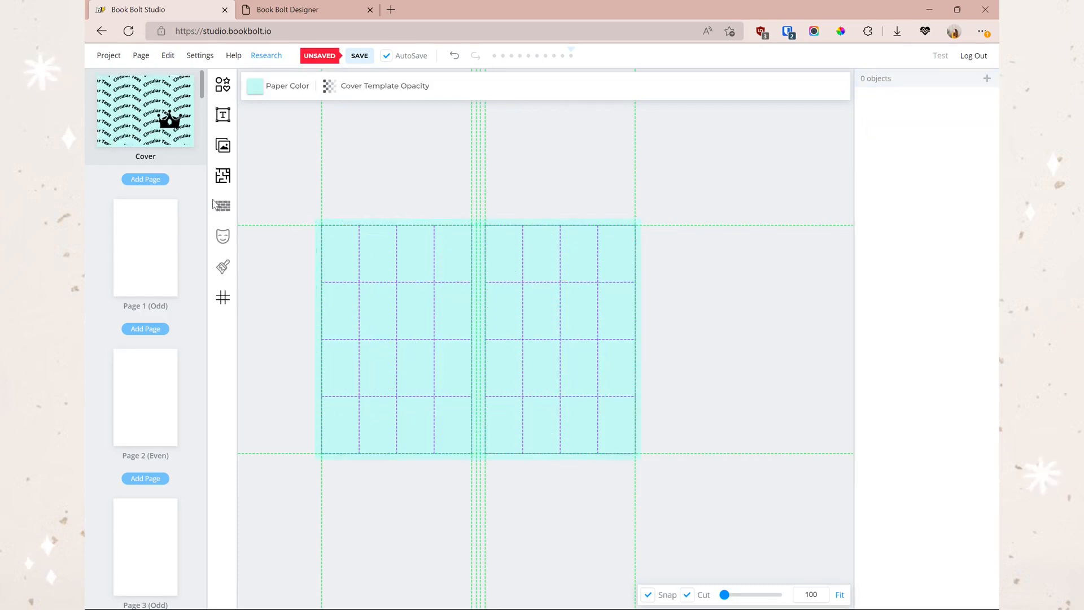
- Add a new Heading for the Notebook title and centre it on the cover
left_click(223, 115)
left_click(305, 89)
left_click_drag(637, 342, 633, 334)
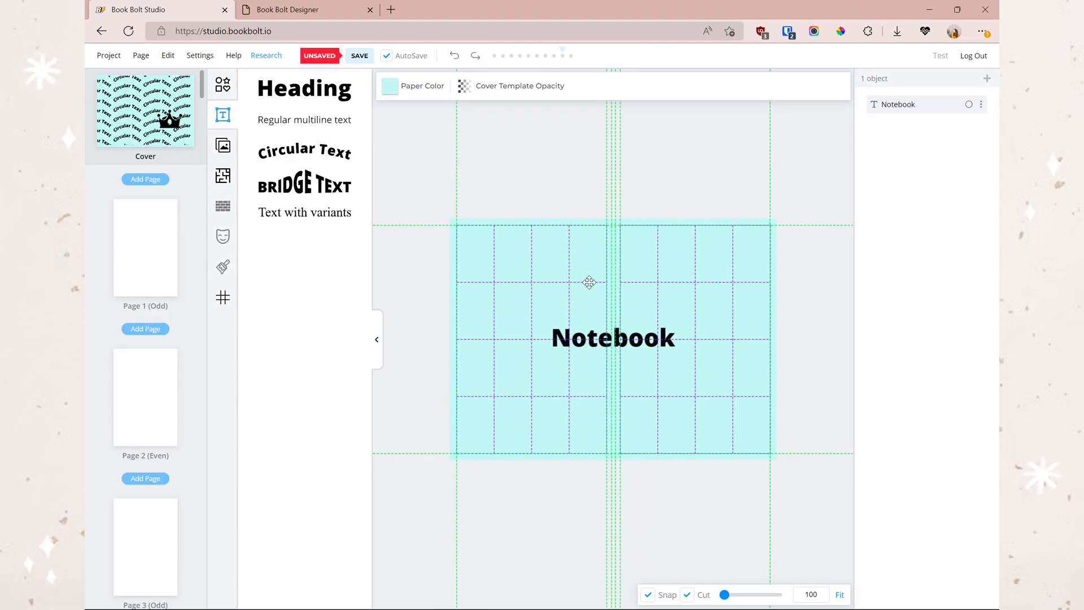
left_click_drag(589, 283, 542, 246)
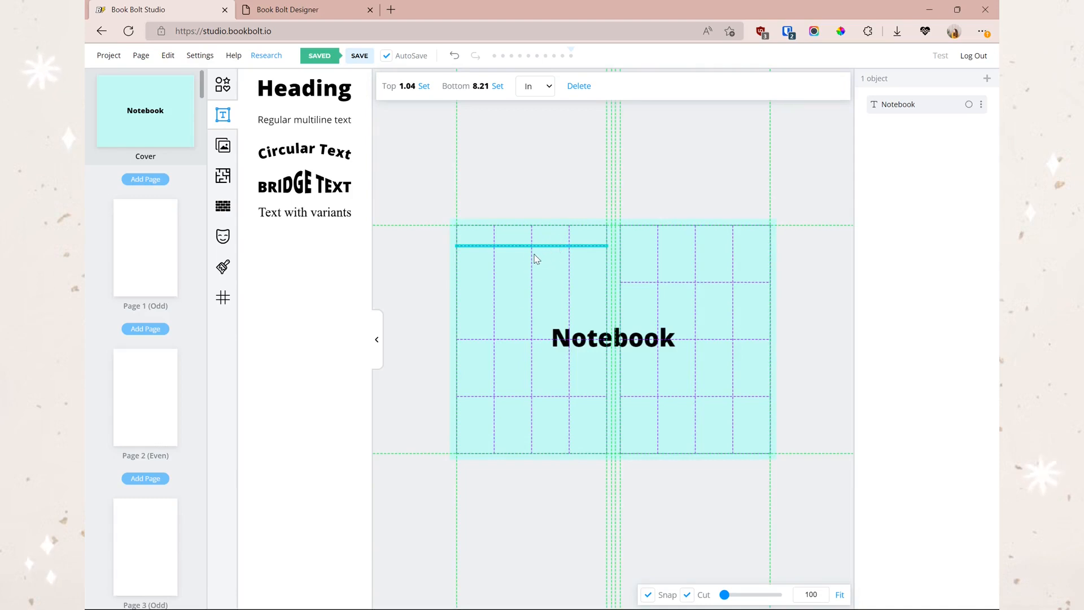
- Reset the guide line and move the Notebook title to the cover's upper right
left_click_drag(535, 255, 523, 269)
left_click_drag(612, 337, 693, 278)
left_click(223, 236)
left_click(283, 16)
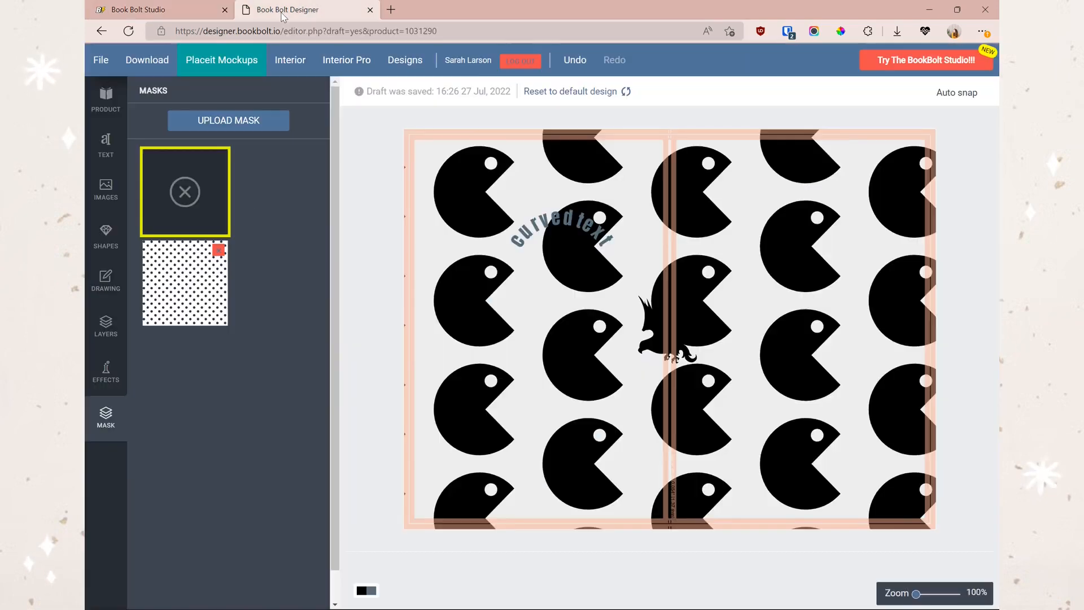
left_click(192, 17)
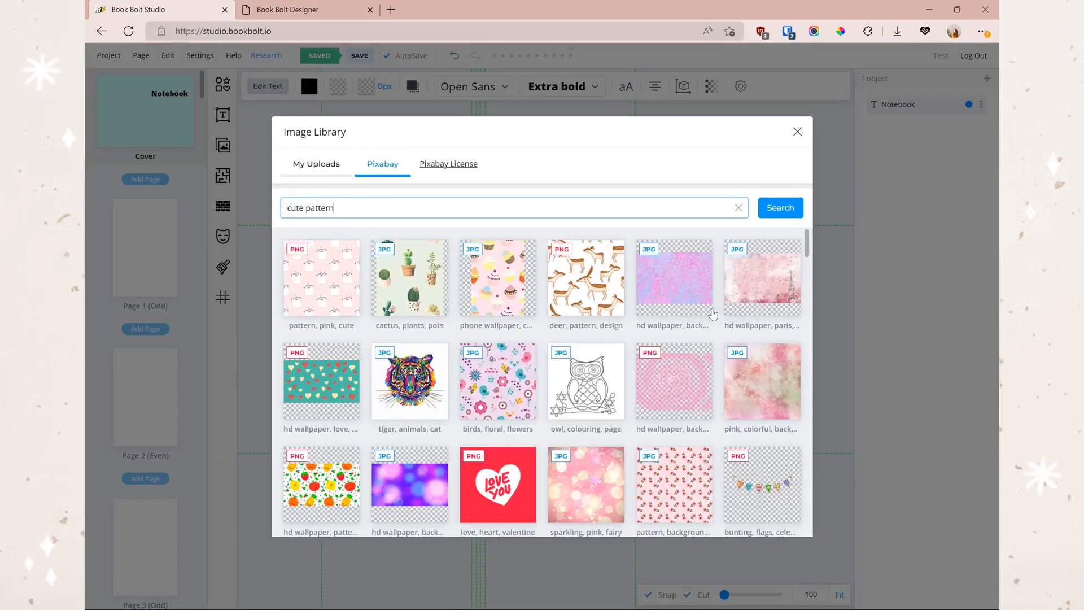
- Place the pink Paris wallpaper image under the Notebook title and create a Normal mask from both
left_click(753, 289)
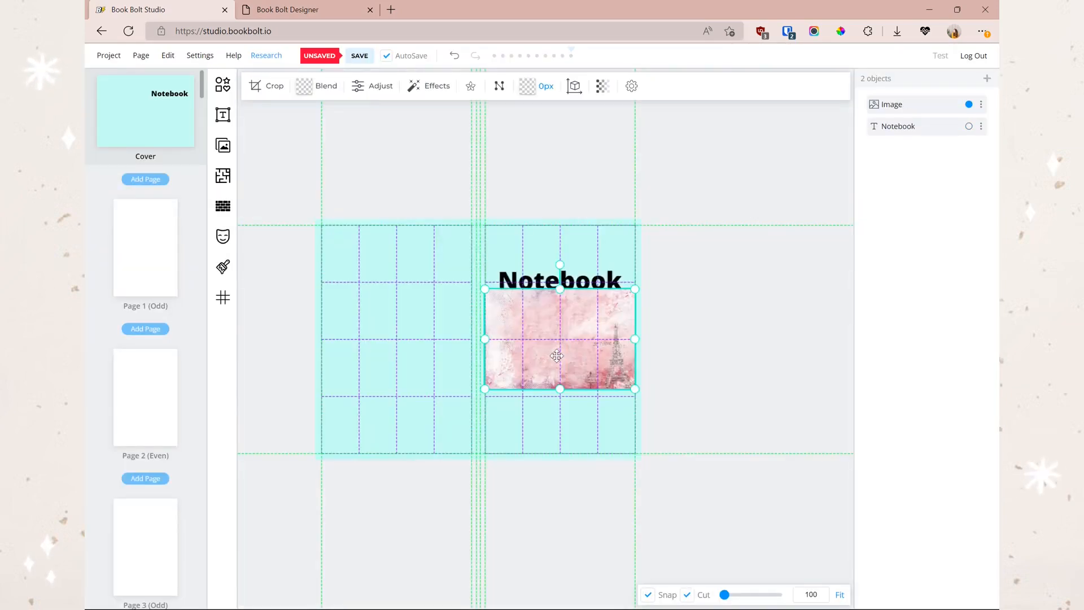
left_click_drag(553, 353, 571, 303)
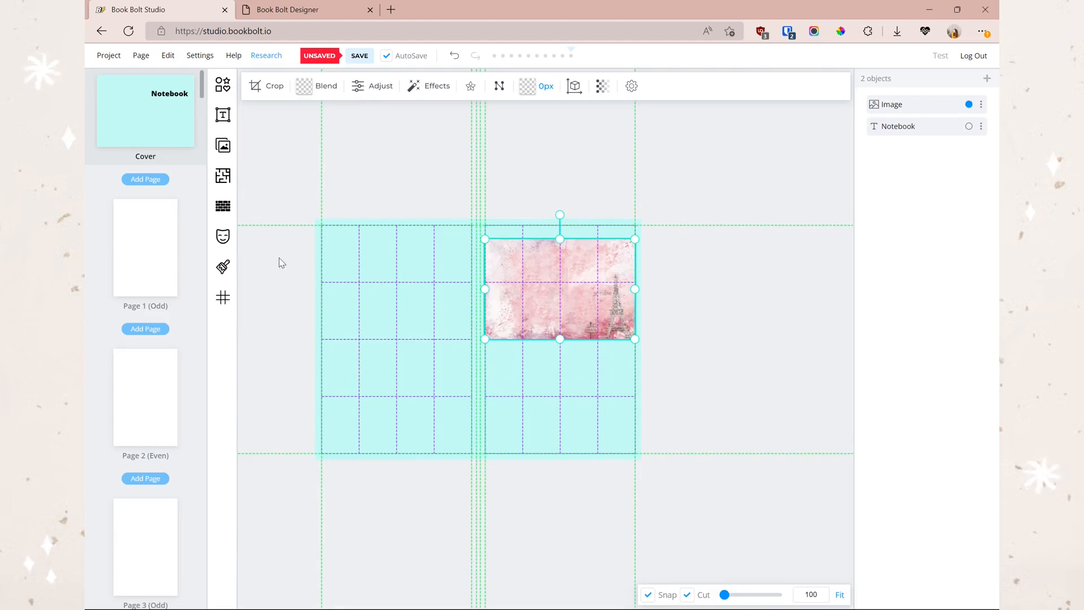
left_click(222, 236)
left_click(710, 286)
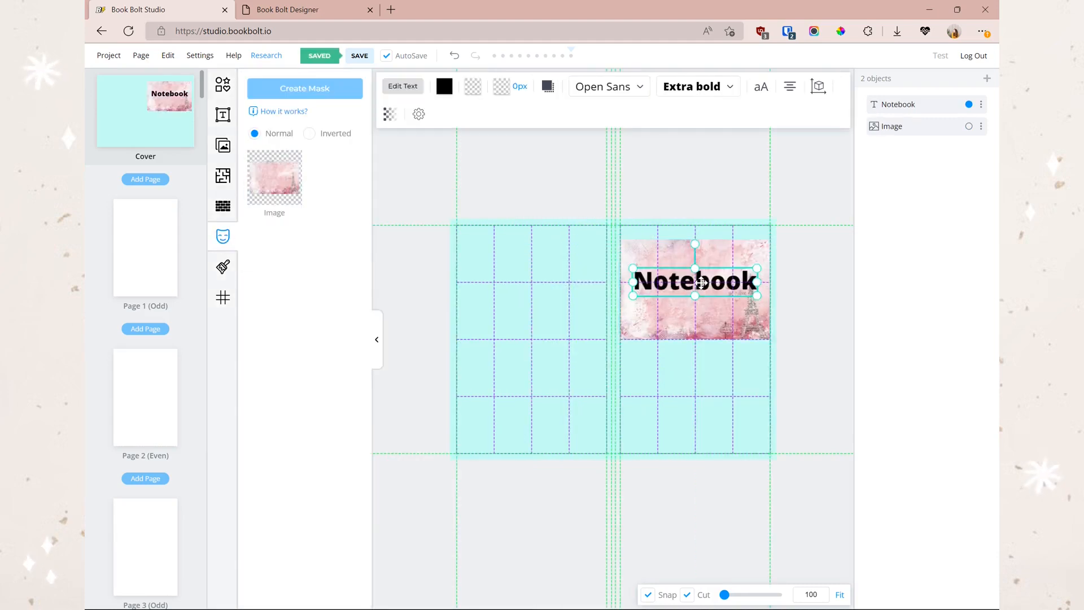
left_click(274, 177)
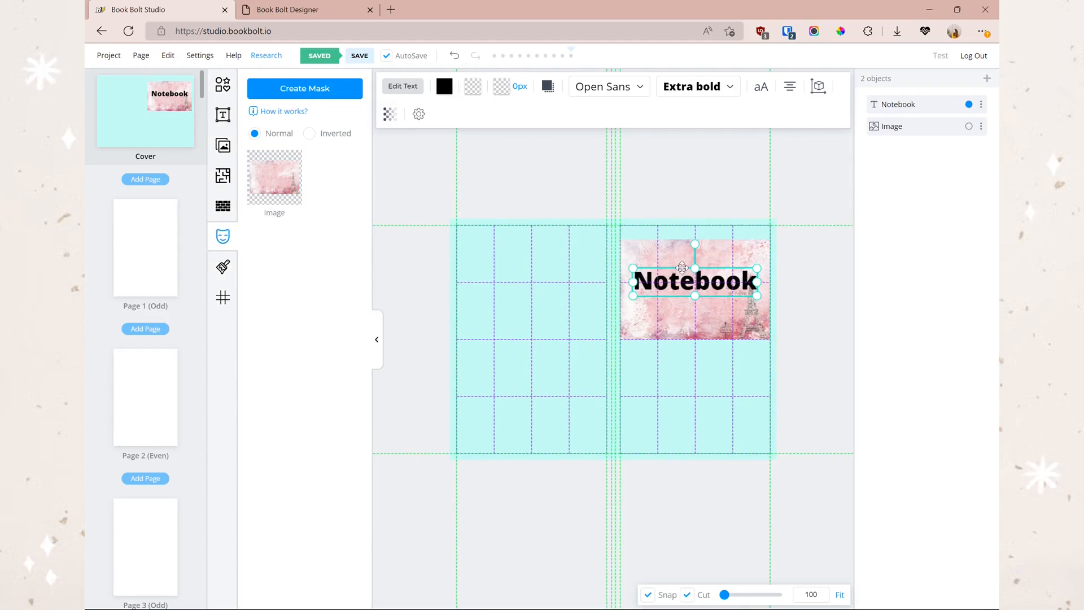
left_click(341, 96)
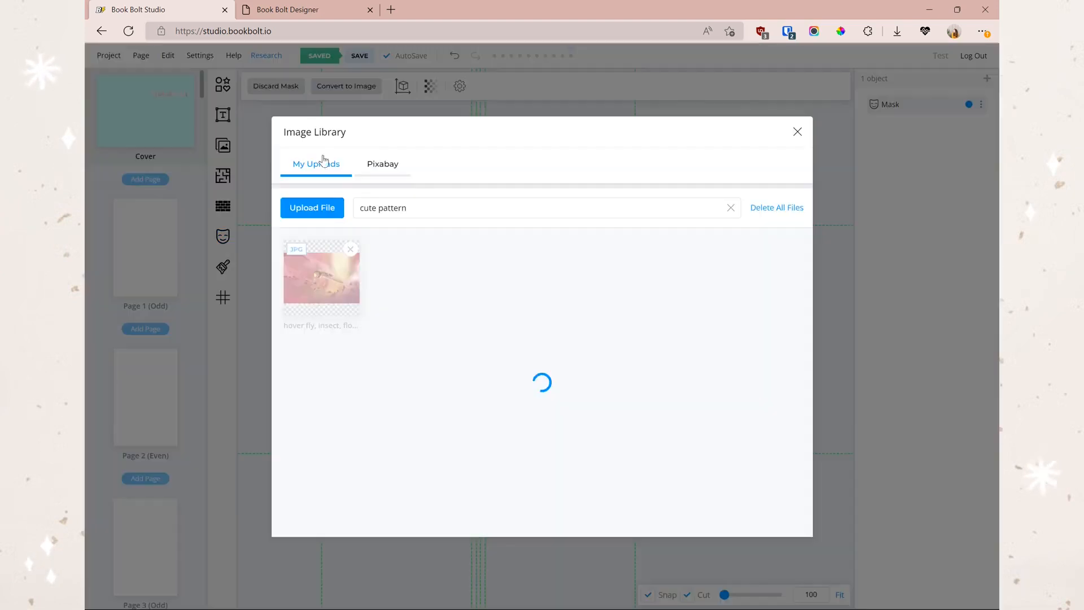
- Fill the Notebook title mask with a Pixabay 'gold foil' image and cut the leftover loose copy
left_click(398, 170)
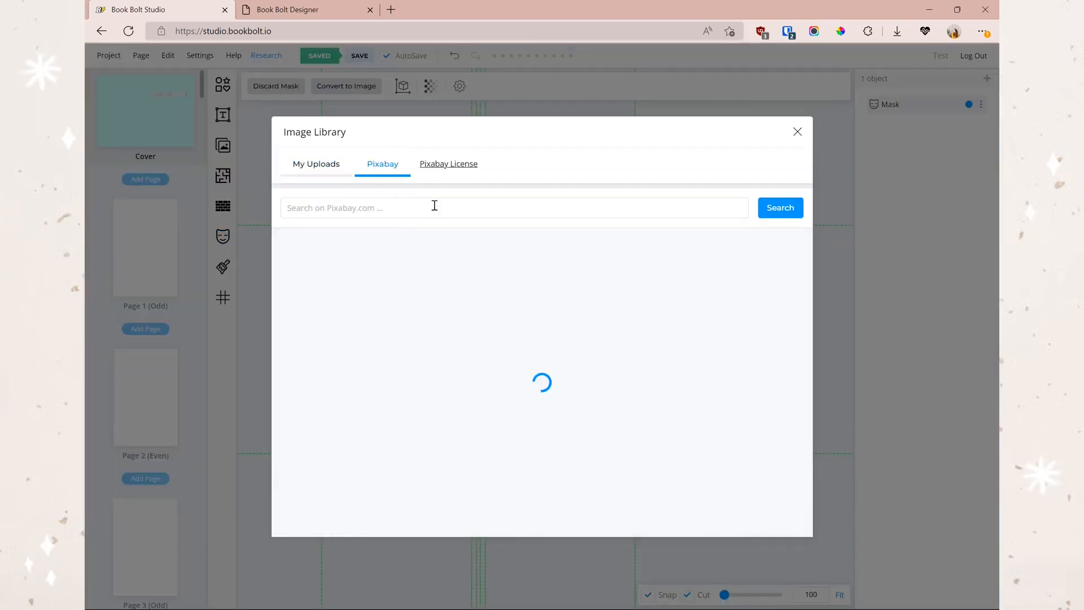
left_click(435, 206)
type("g")
key("Return")
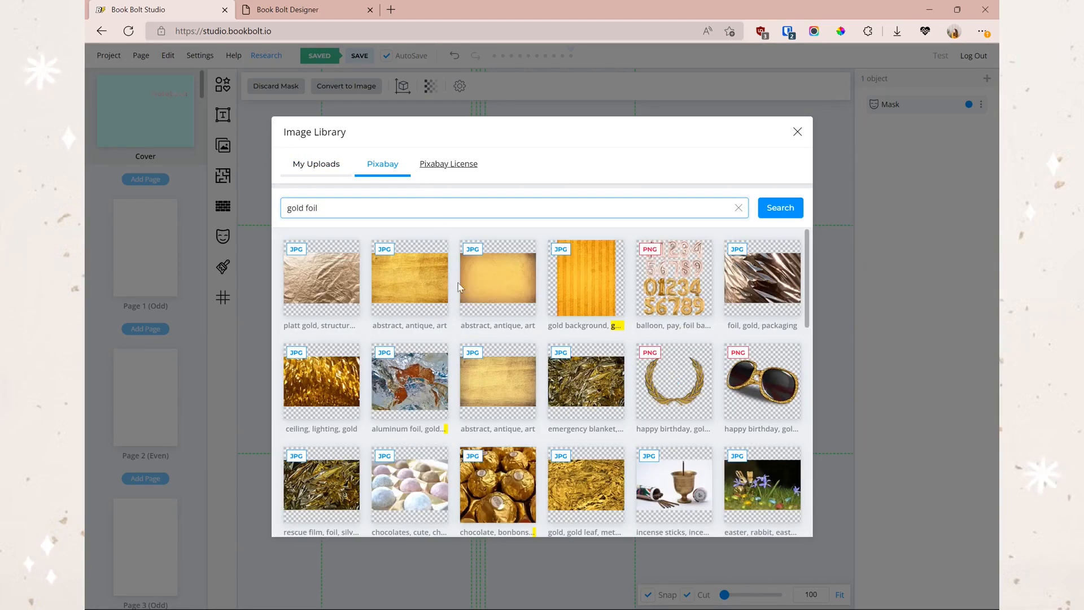
left_click(577, 302)
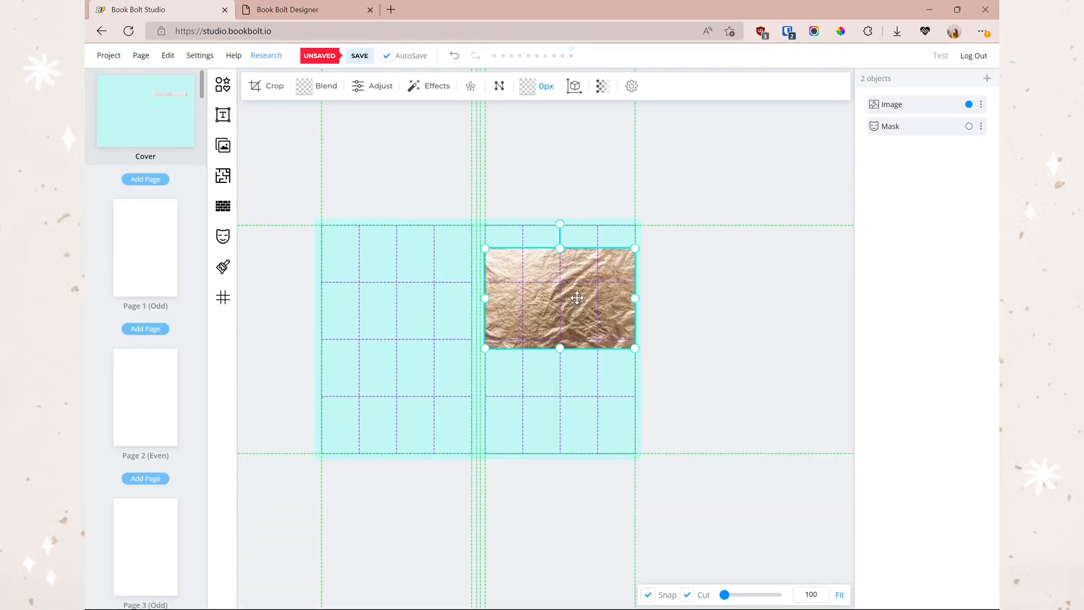
right_click(576, 298)
left_click(638, 402)
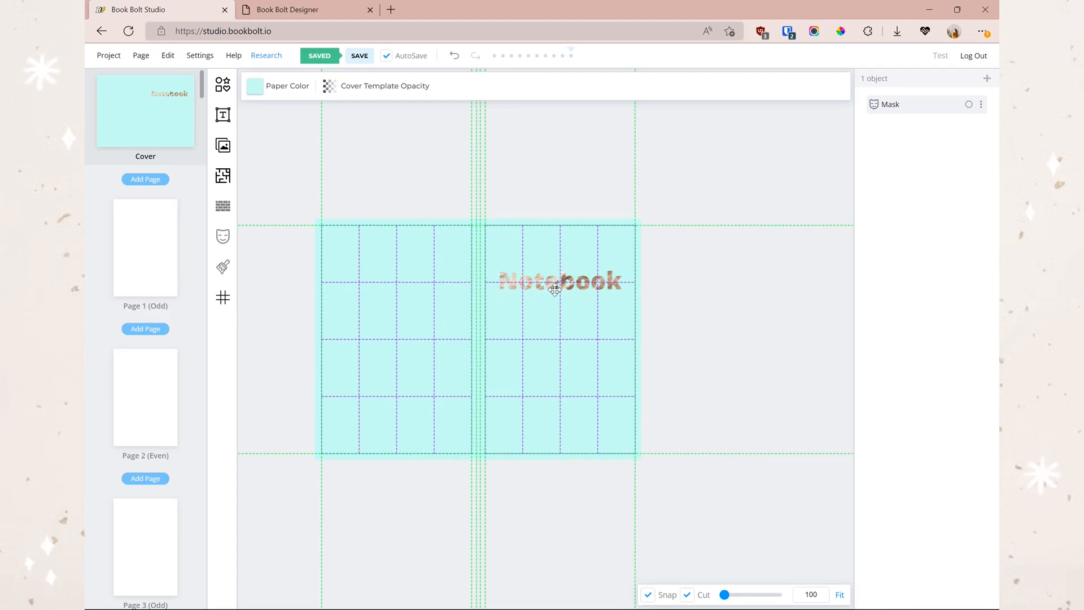
- Select the Notebook title, open its masking options, then return to the Studio editor
left_click(222, 237)
key("Return")
left_click(560, 278)
left_click(222, 236)
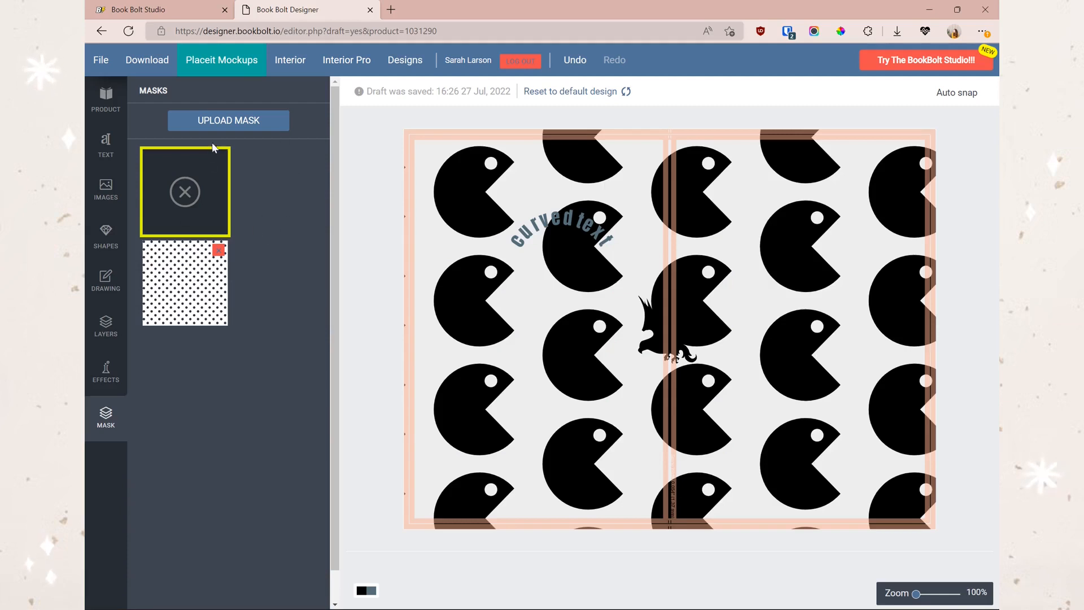
left_click(195, 17)
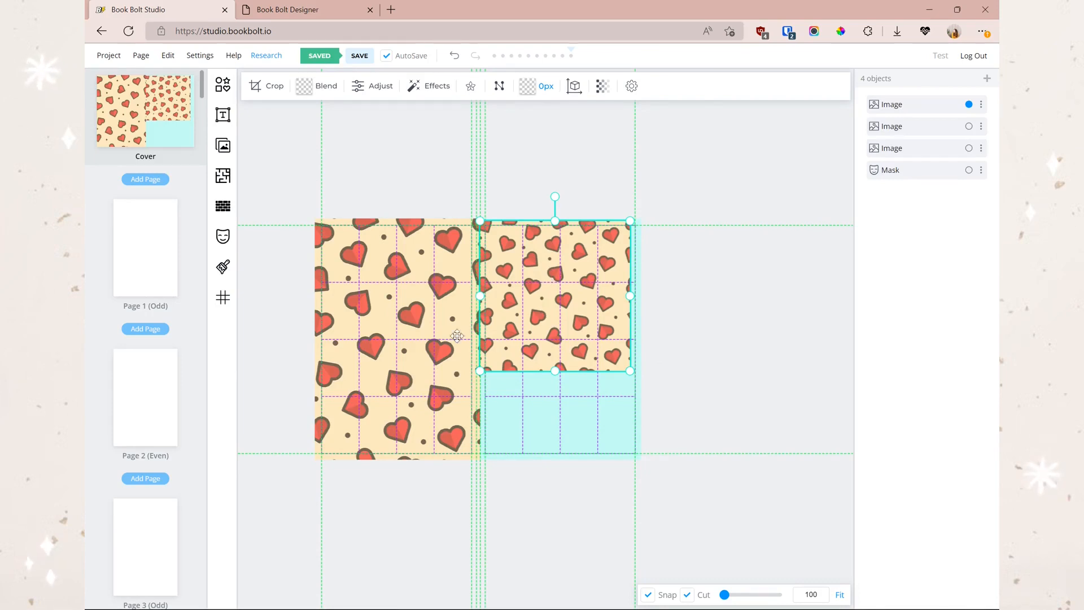
- Duplicate the left heart pattern image and move the copy over the front cover
left_click(398, 299)
right_click(380, 294)
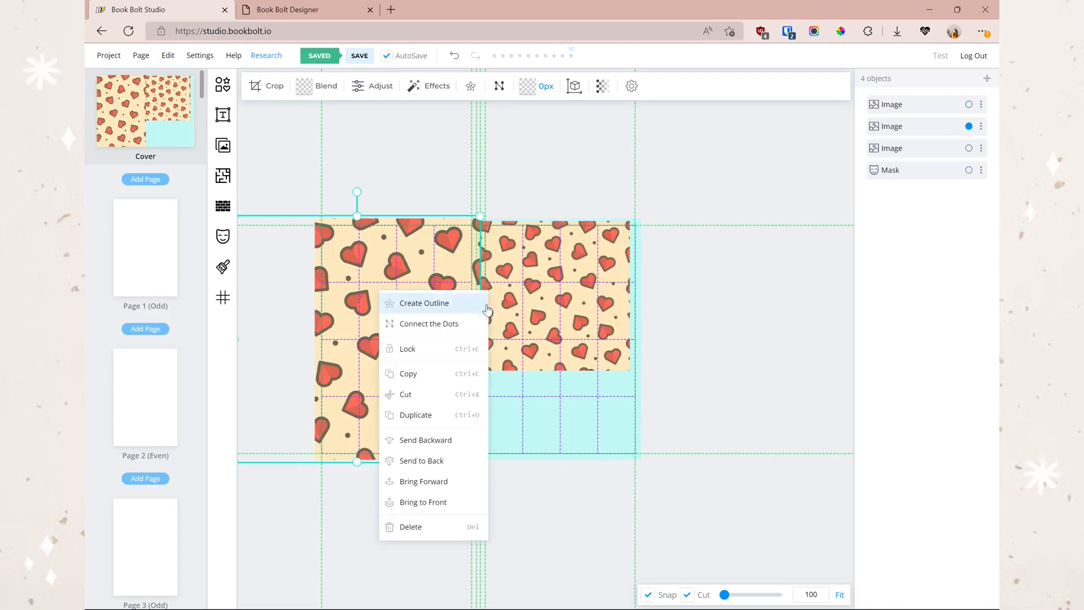
left_click(424, 416)
left_click_drag(634, 406, 620, 448)
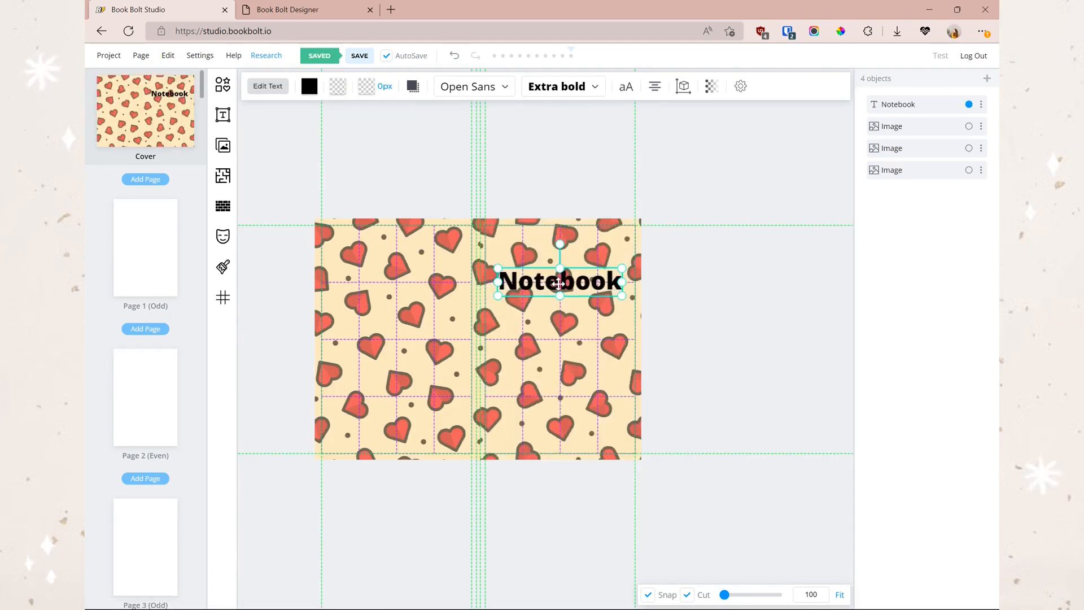
left_click(338, 87)
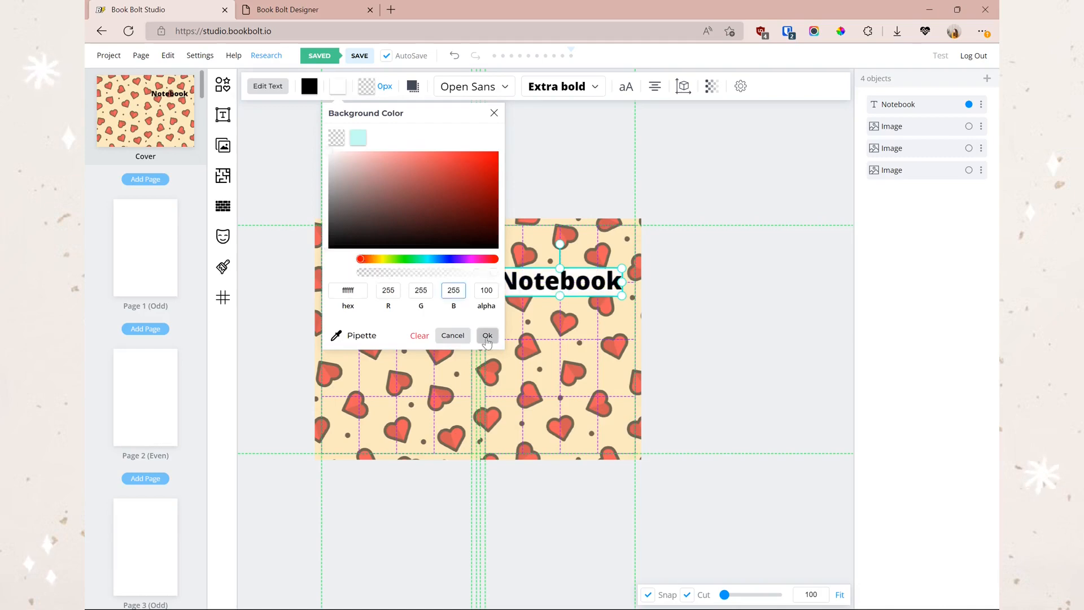
- Give the Notebook title a white background colour
left_click(487, 336)
left_click(665, 331)
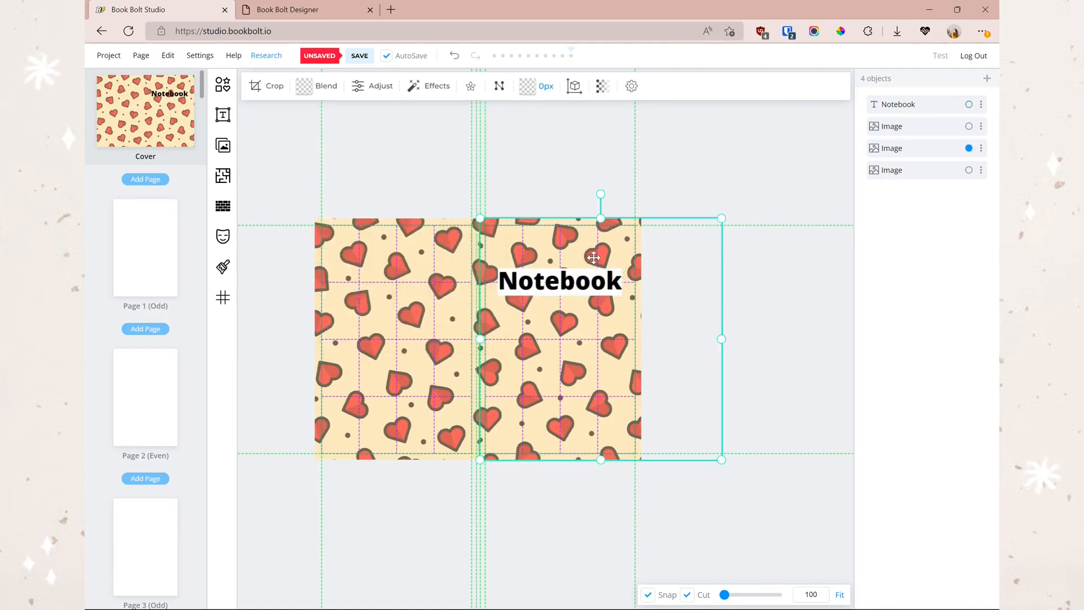
left_click(592, 275)
left_click(340, 89)
left_click_drag(437, 116, 277, 174)
mouse_move(450, 111)
left_mouse_down()
mouse_move(815, 282)
mouse_move(793, 294)
left_mouse_up()
left_click(865, 297)
left_click(366, 86)
left_click(866, 298)
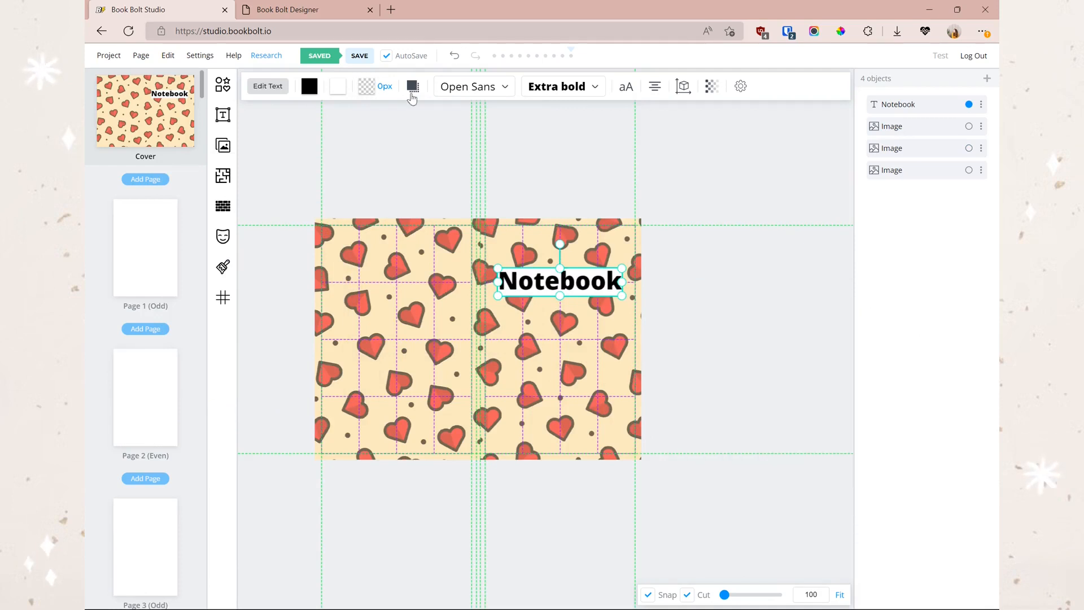
- Add a shadow with blur 6 to the Notebook title and preview the cover
left_click(413, 86)
left_click_drag(427, 313, 440, 314)
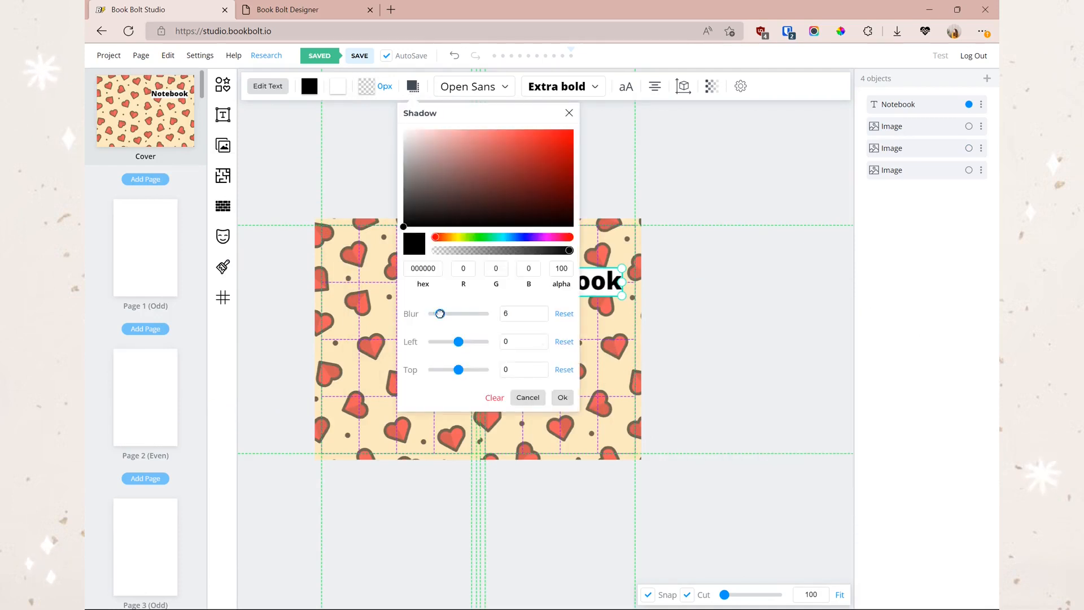
left_click(652, 297)
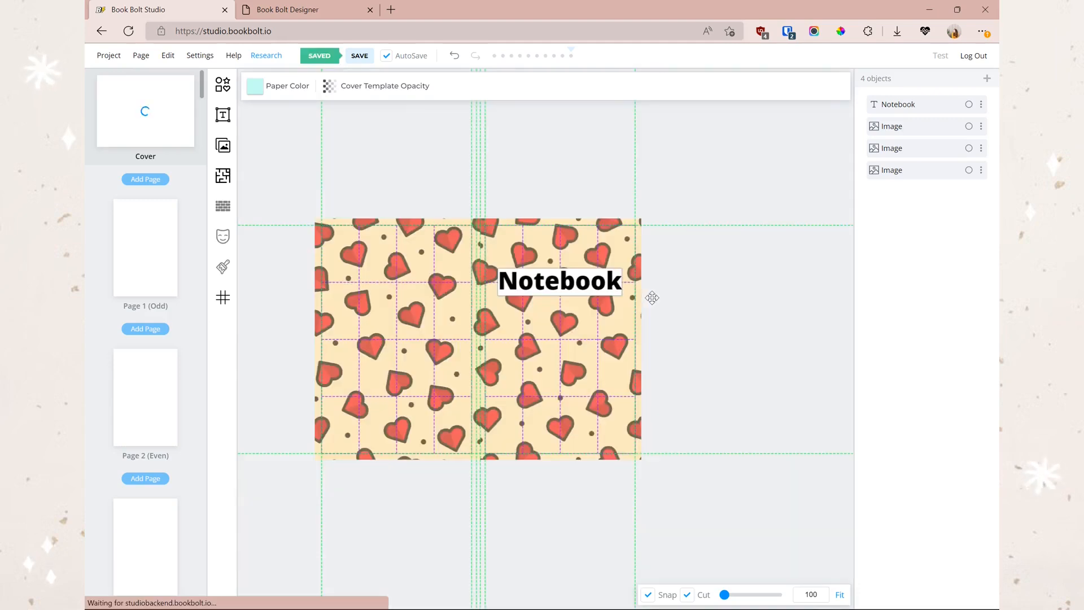
left_click(602, 285)
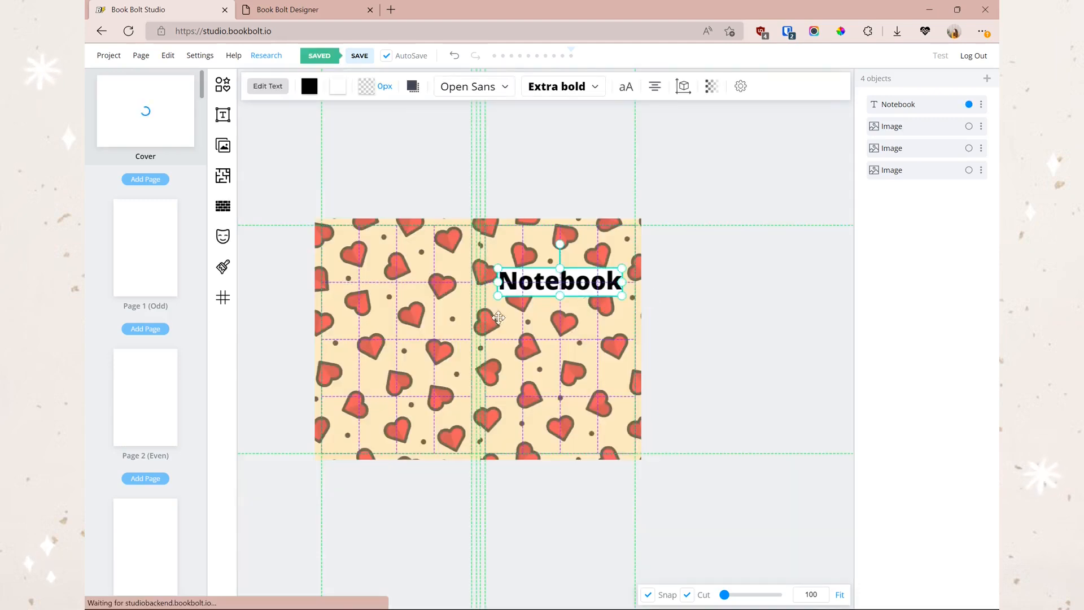
left_click(526, 284)
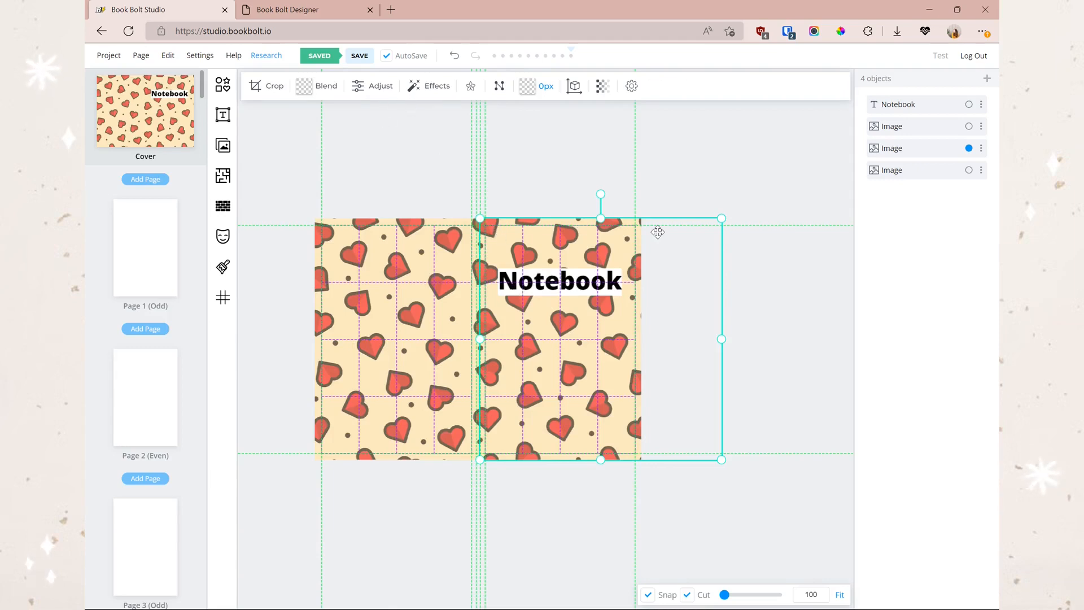
left_click(742, 291)
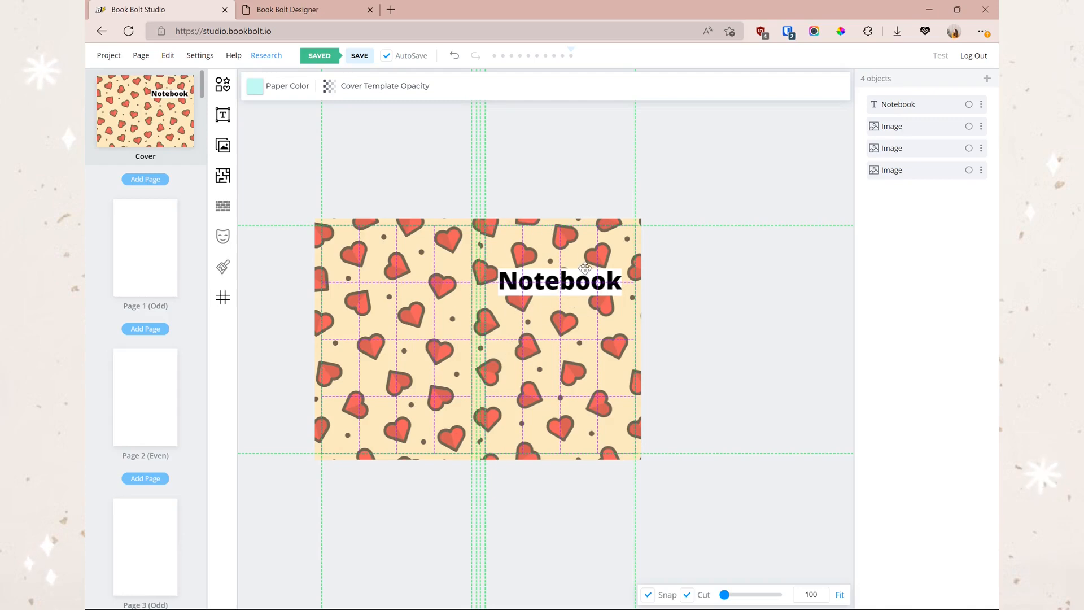
- Select the left heart image and browse distress textures, comparing them with the Designer tab's effects
left_click(288, 11)
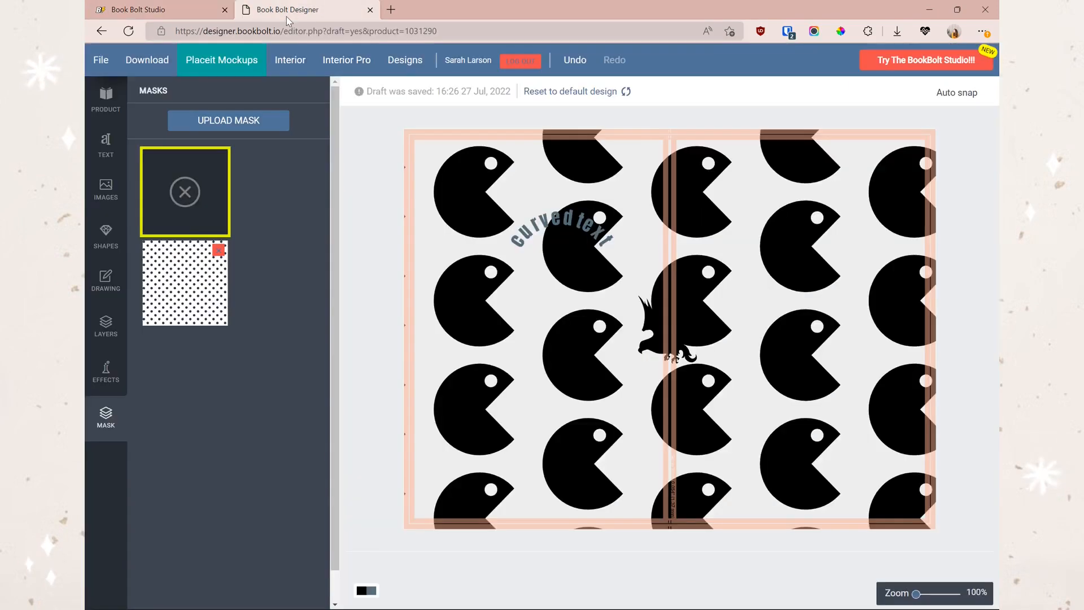
left_click(139, 10)
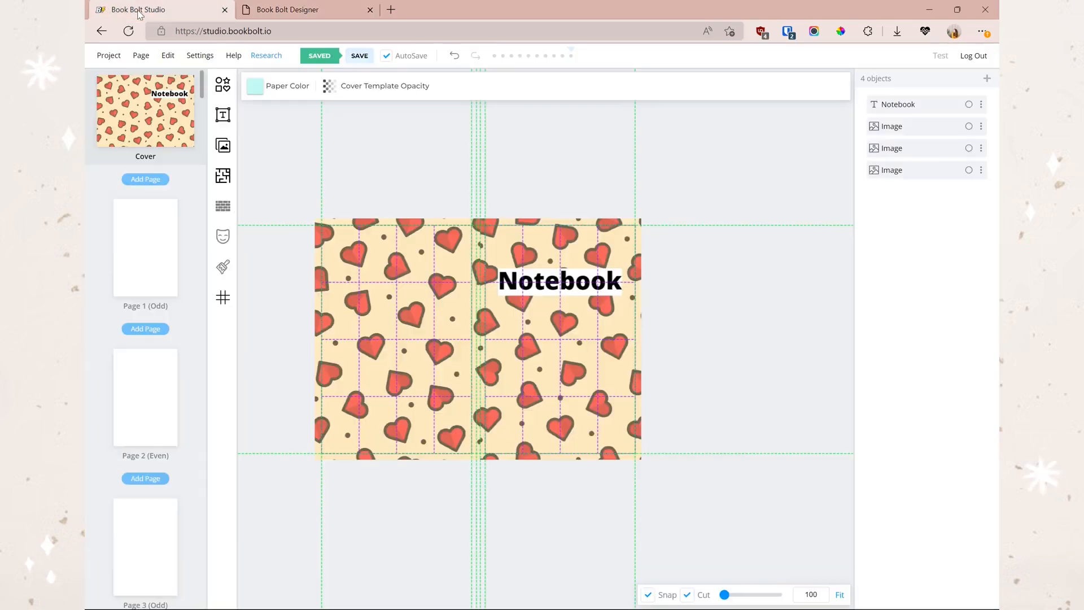
left_click(399, 288)
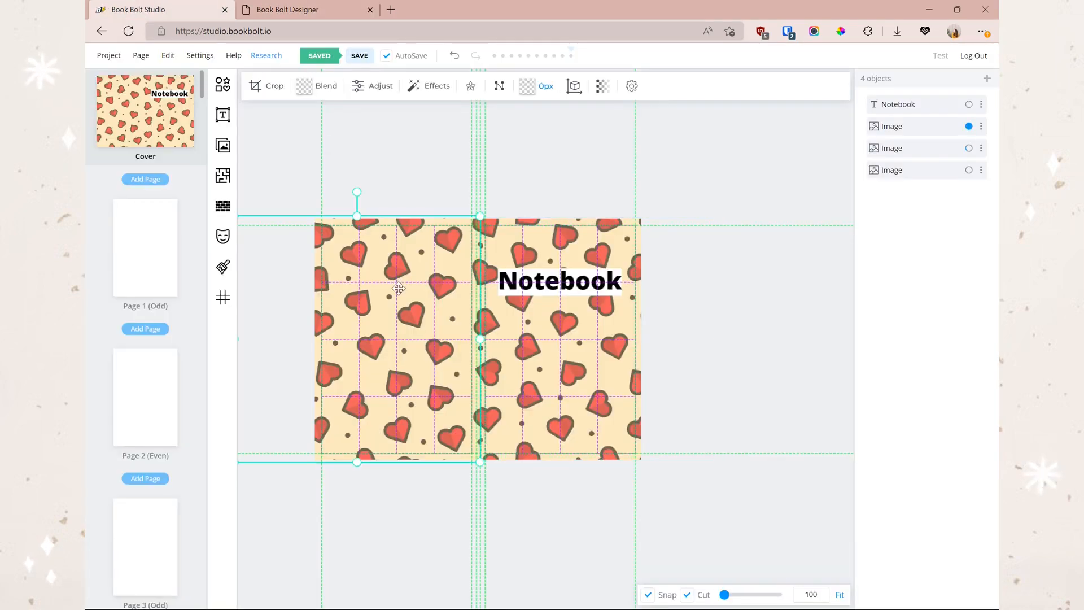
left_click(224, 267)
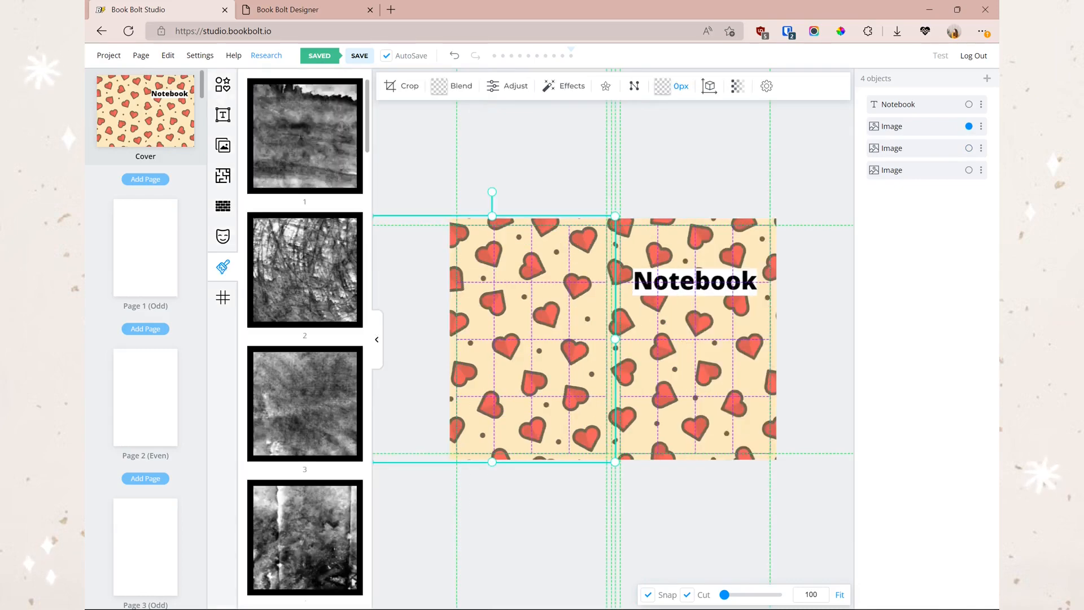
scroll(277, 328, "down", 4)
left_click(310, 14)
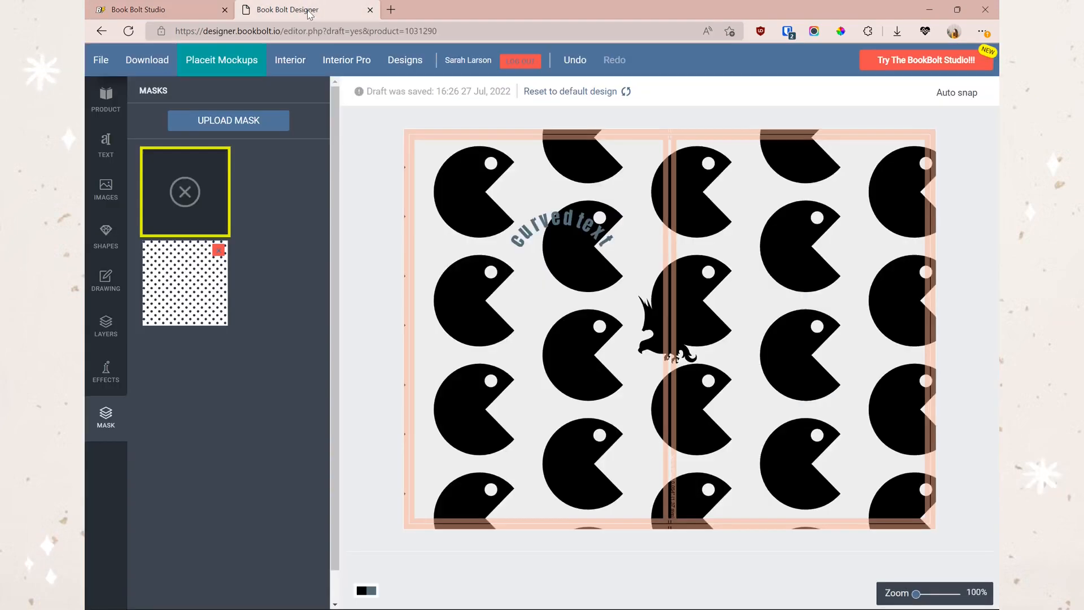
left_click(106, 369)
scroll(247, 218, "down", 5)
scroll(289, 270, "up", 5)
left_click(138, 10)
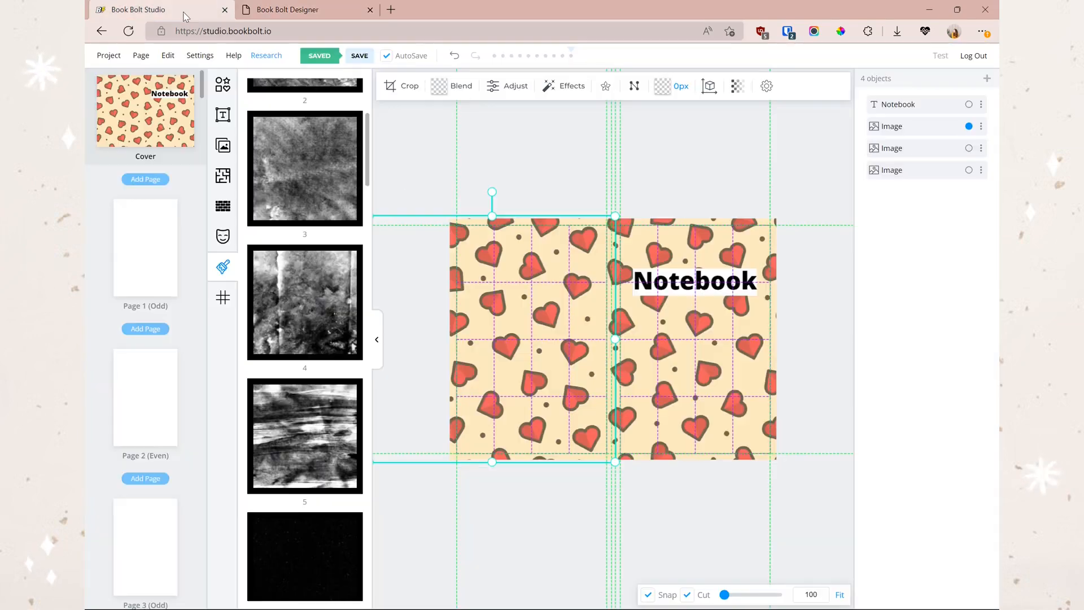
- Apply the Distress 6 texture to the cover and move the Notebook title above it
scroll(356, 289, "down", 3)
scroll(356, 289, "down", 6)
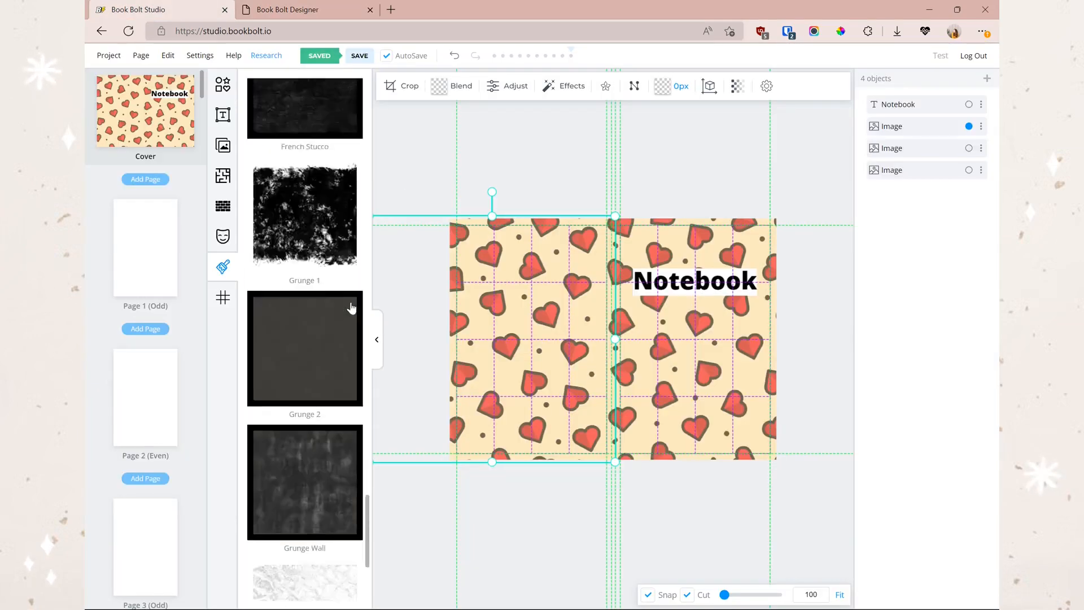
scroll(306, 354, "down", 10)
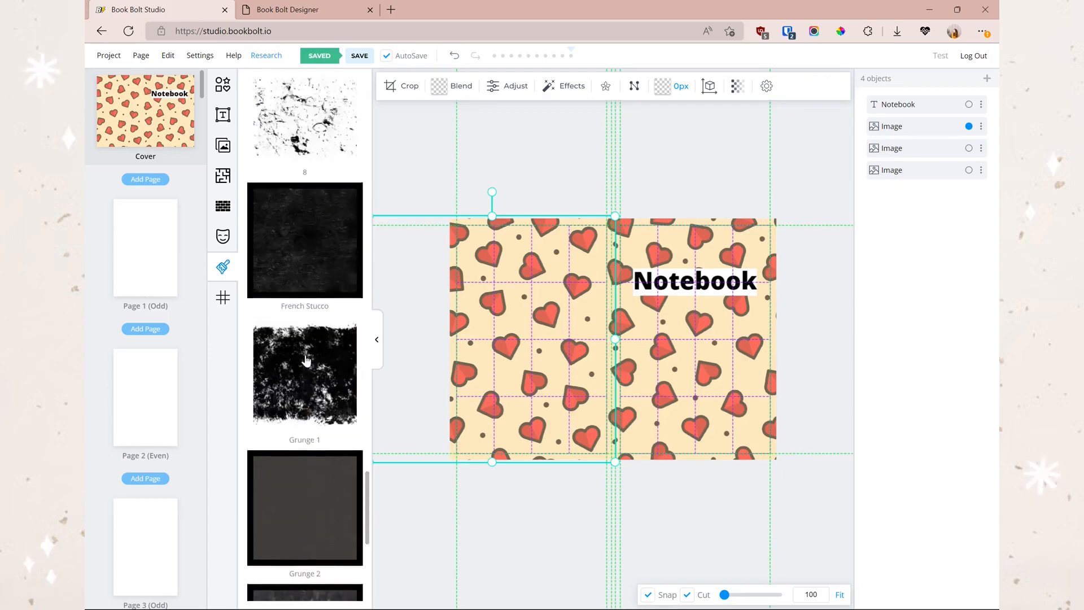
left_click(305, 359)
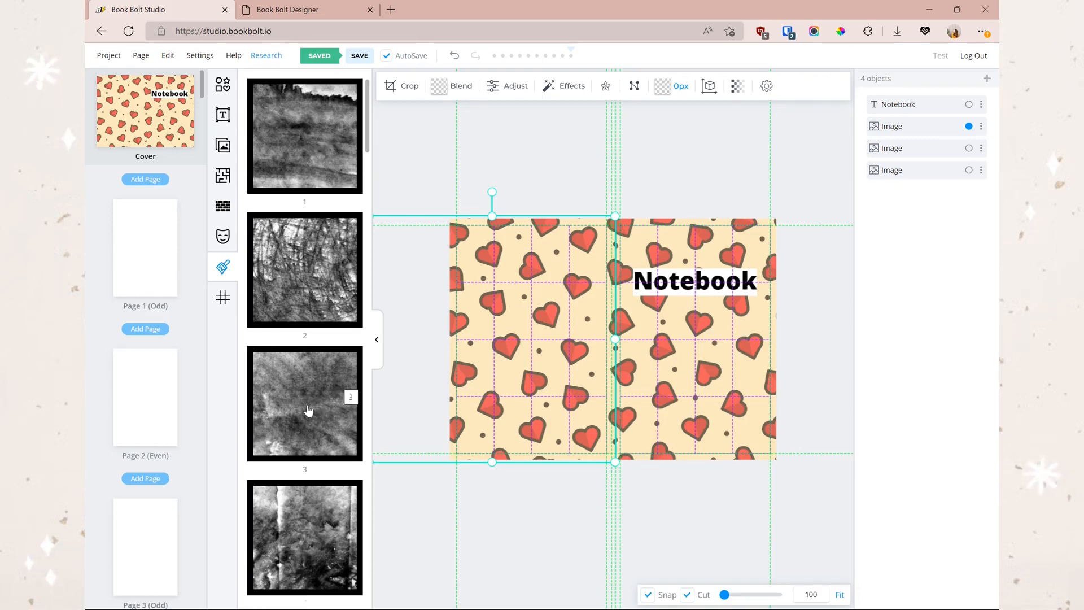
scroll(310, 407, "down", 10)
scroll(316, 409, "down", 5)
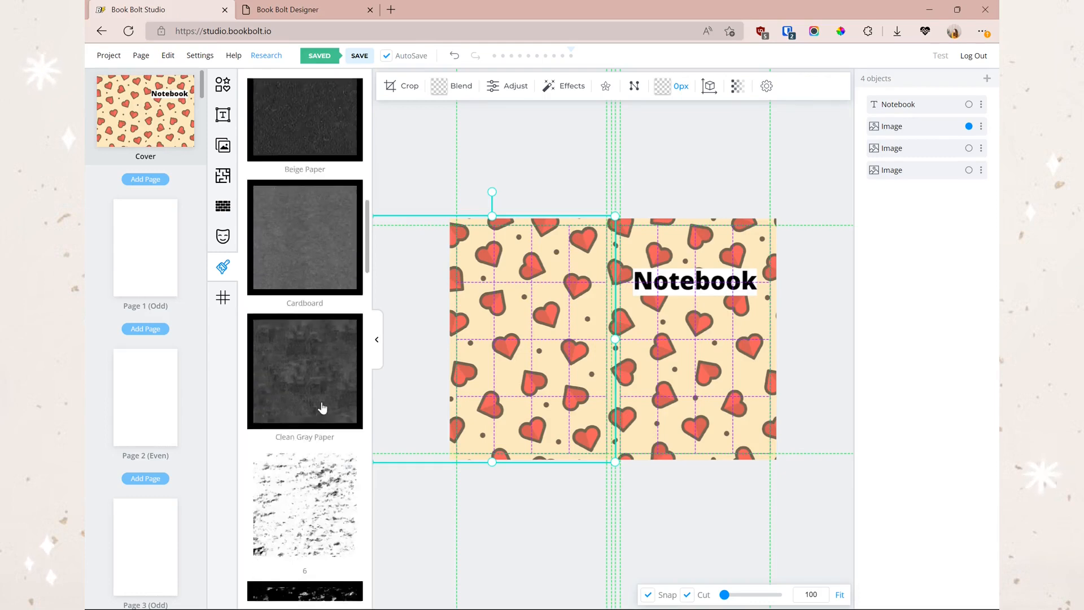
left_click(330, 467)
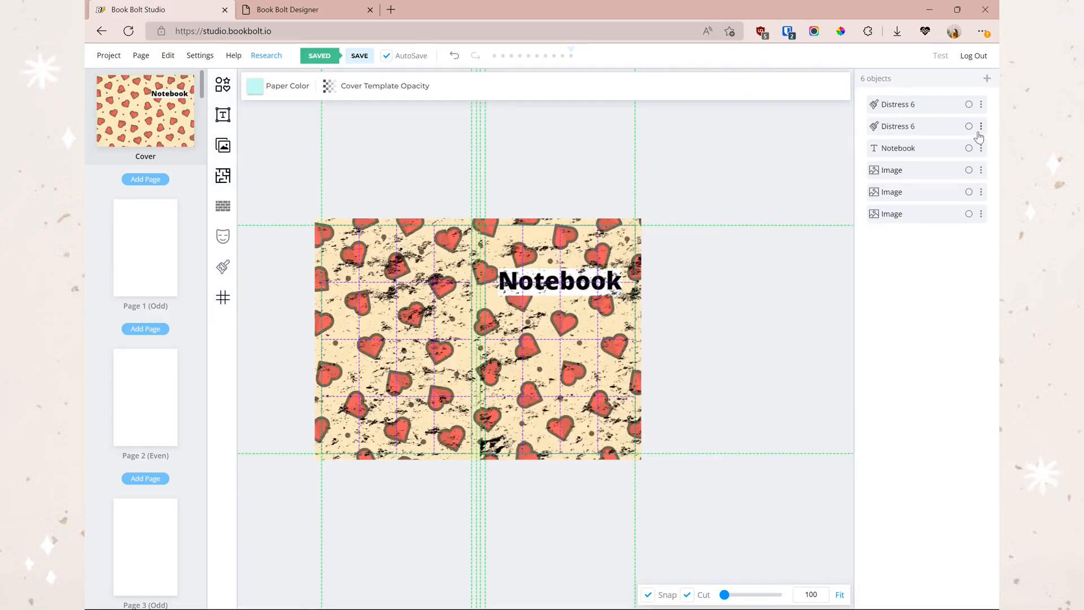
left_click_drag(981, 148, 982, 105)
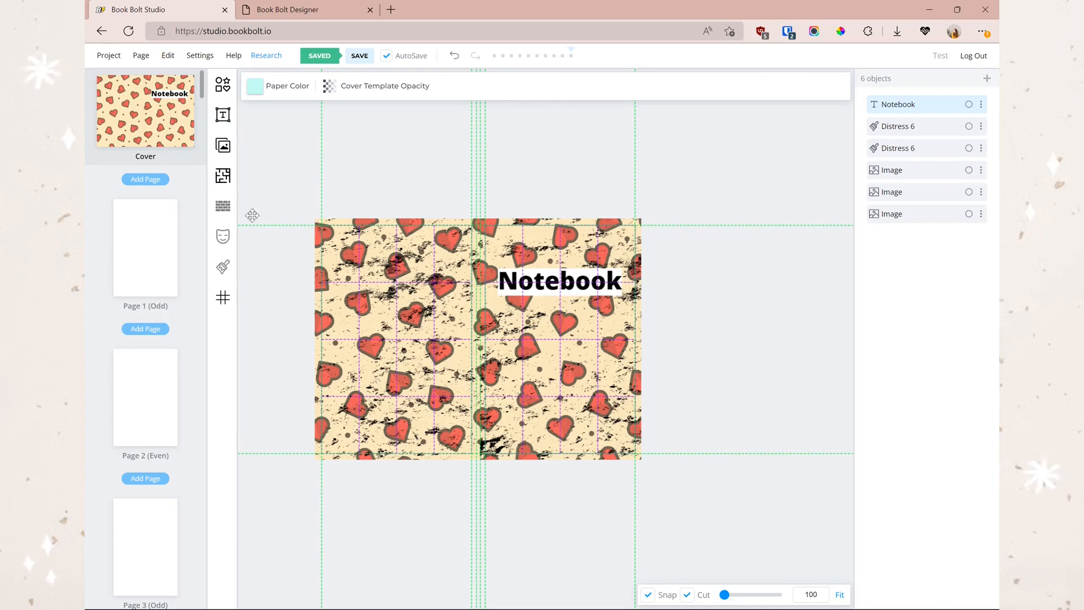
left_click(305, 10)
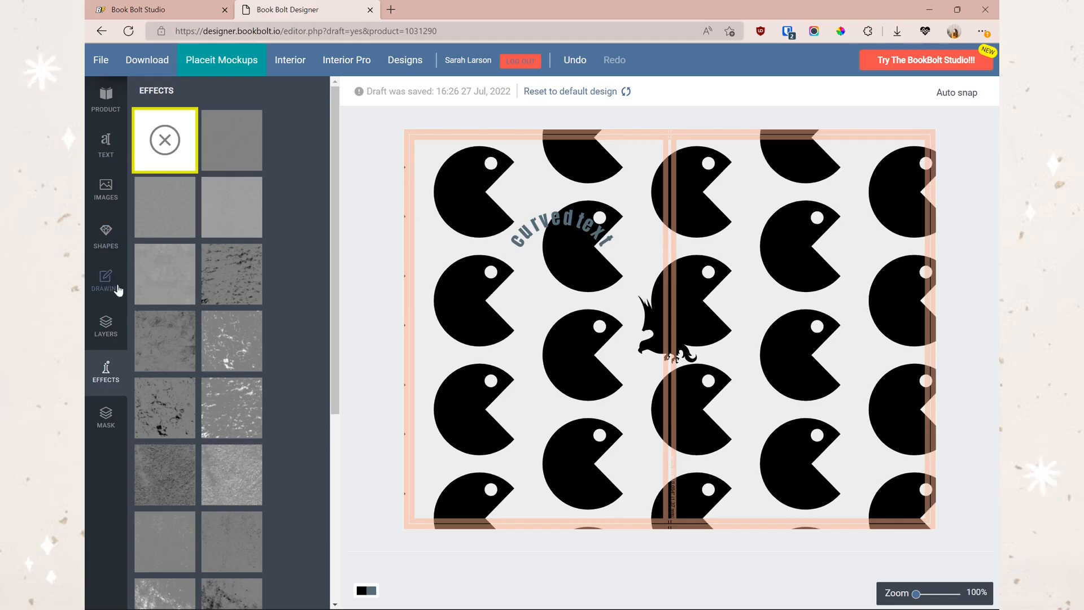
left_click(156, 13)
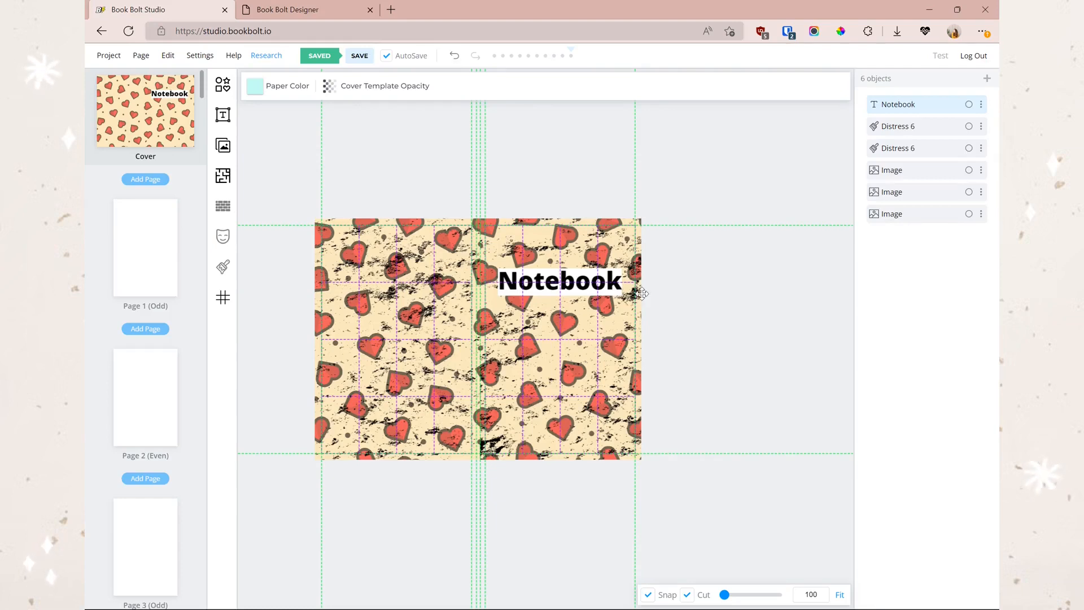
left_click(666, 336)
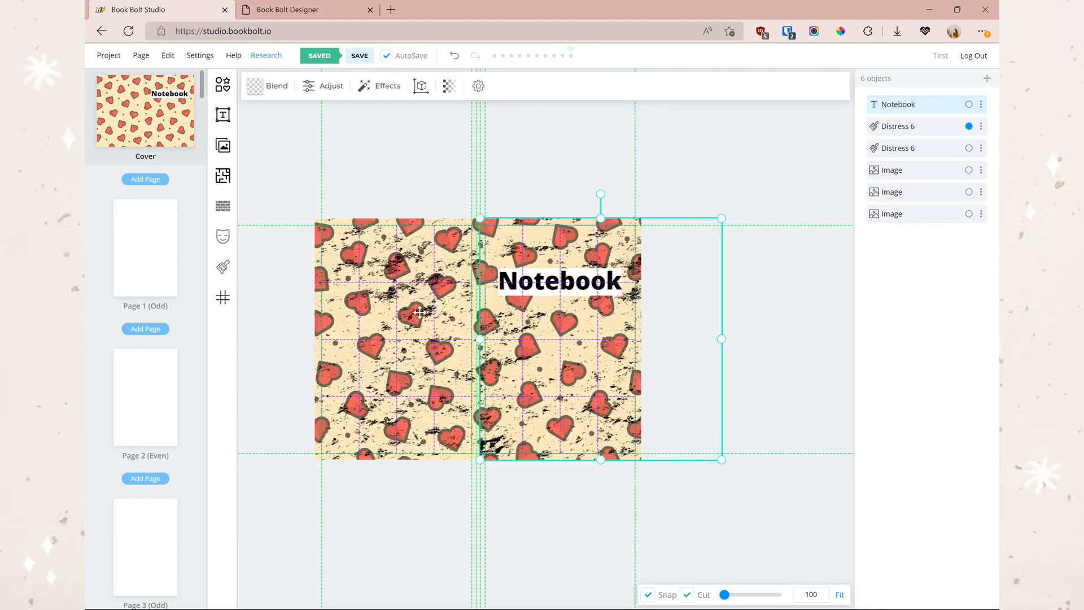
left_click(458, 173)
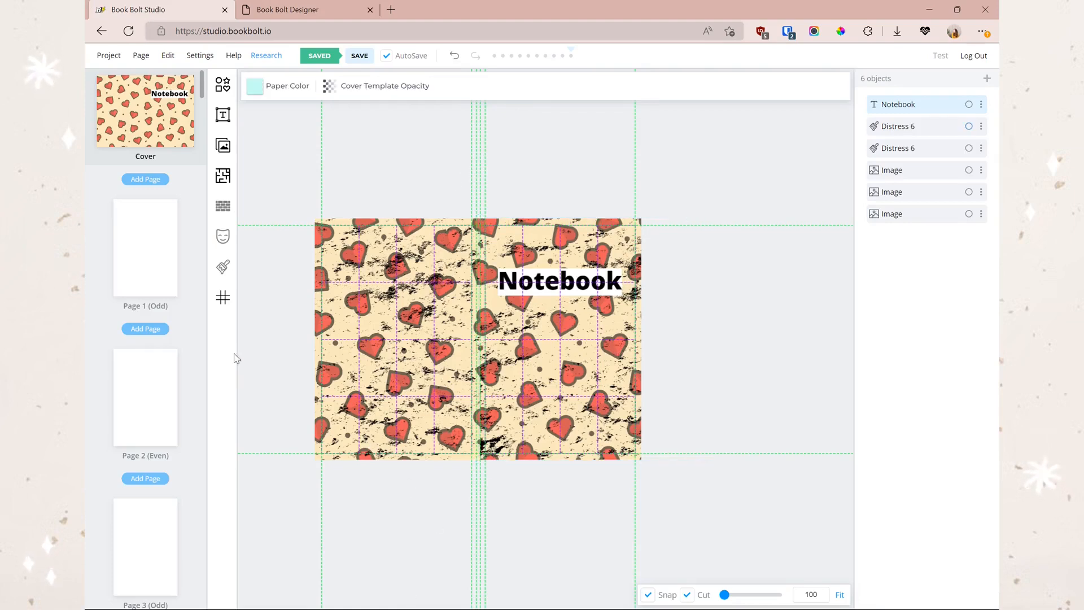
- Show page 1, then open Interior Generator Pro from the Book Bolt Designer menu
left_click(151, 266)
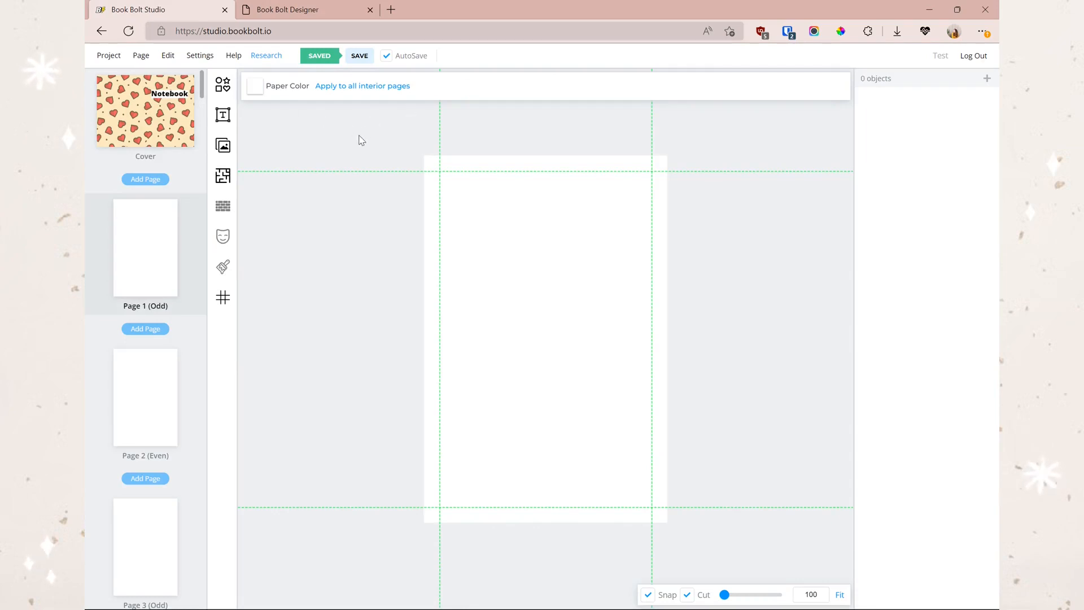
left_click(283, 11)
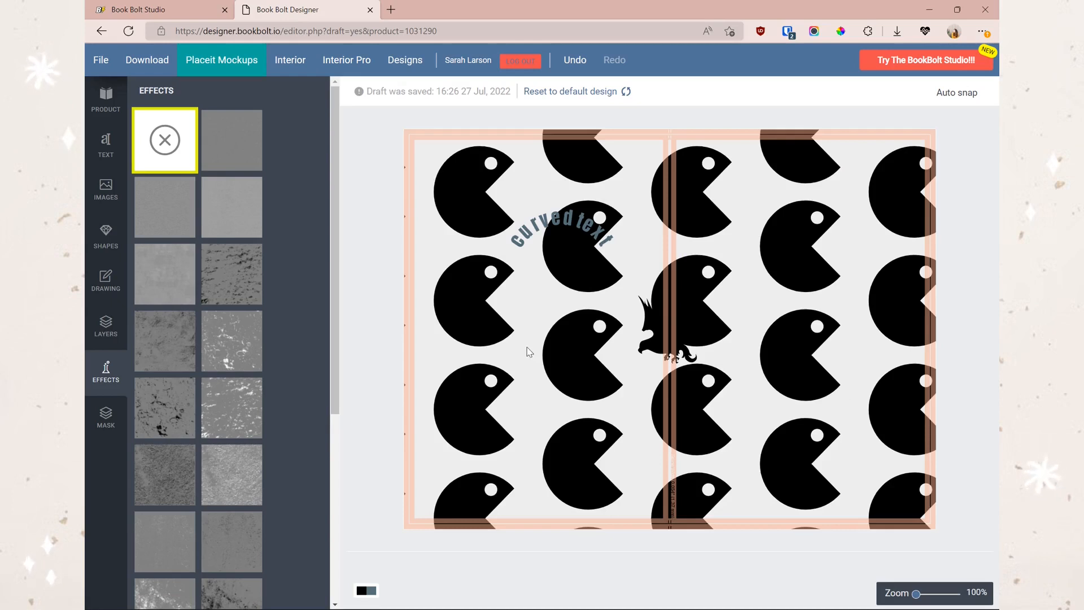
left_click(357, 63)
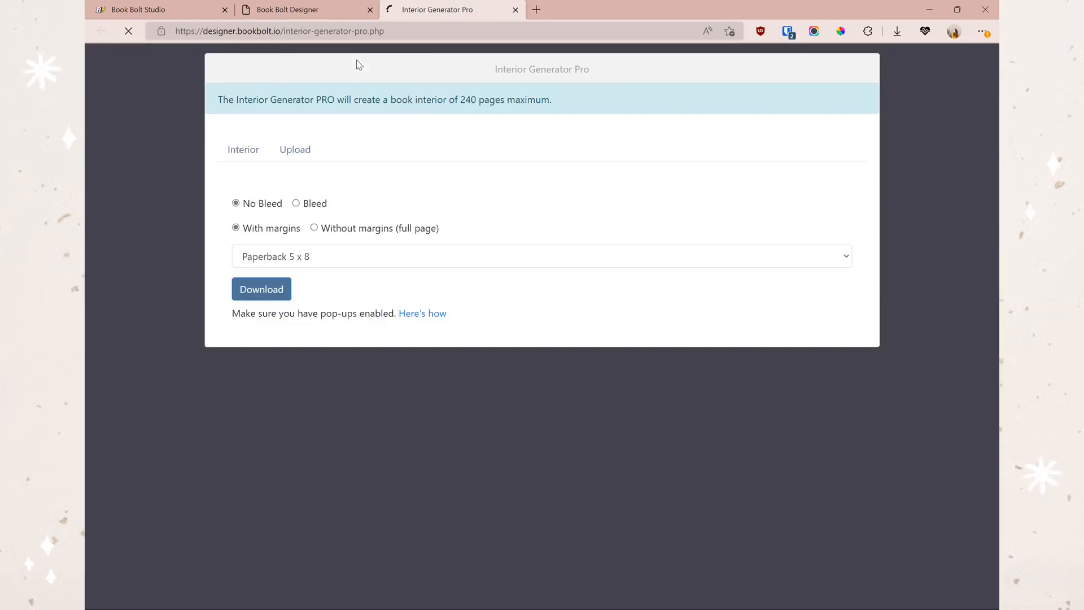
- Set the first page to College Ruled and the last page to Journal
left_click(498, 234)
left_click(572, 229)
left_click(584, 336)
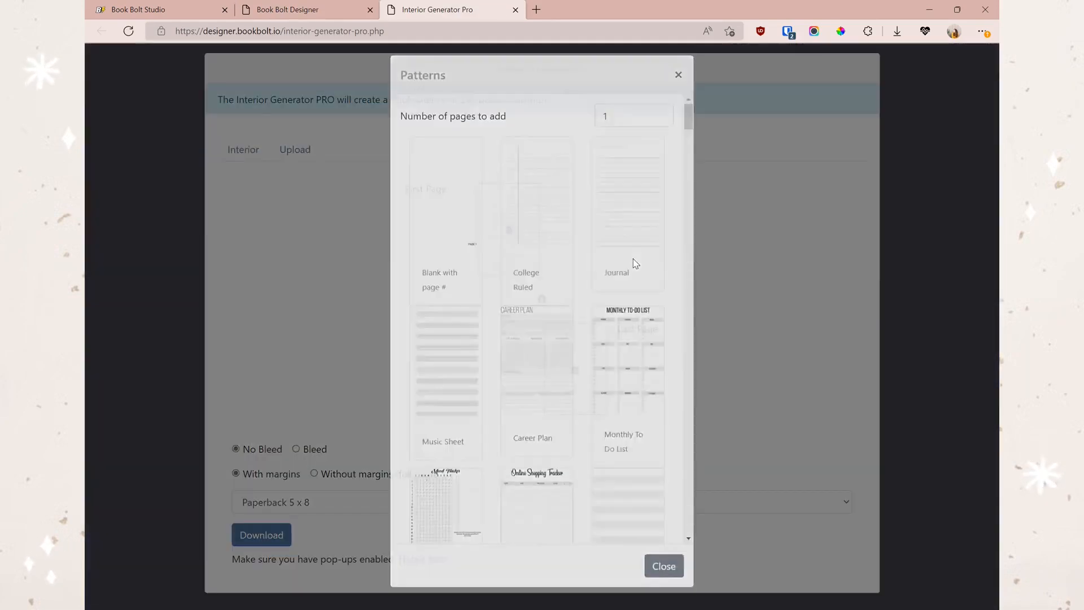
left_click(633, 263)
- Add middle pages filled with Career Plan and Monthly To-Do, then view page 2
left_click(541, 299)
left_click(513, 340)
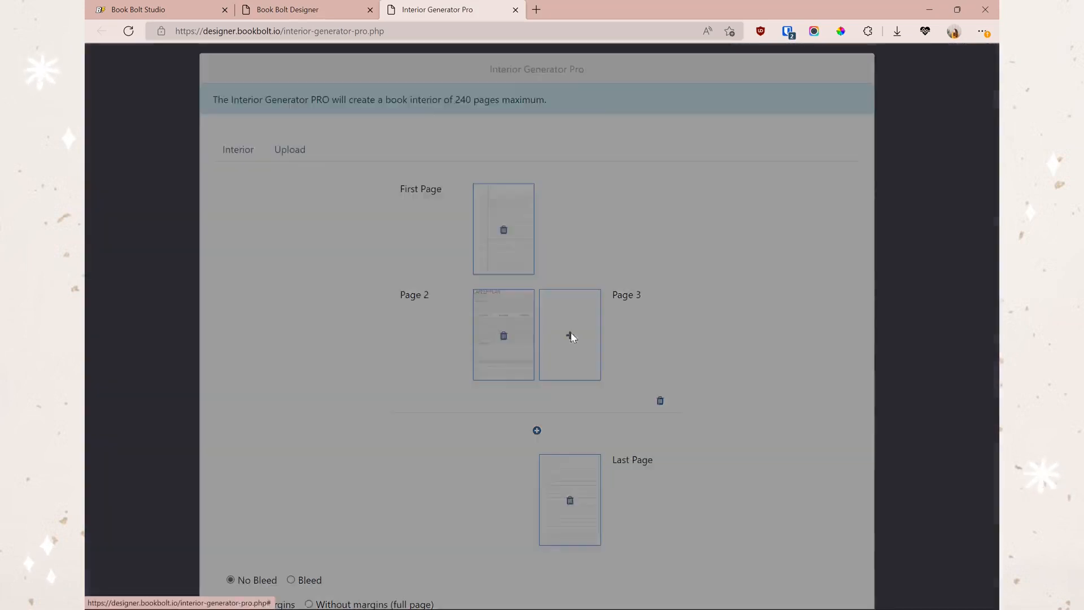
left_click(630, 459)
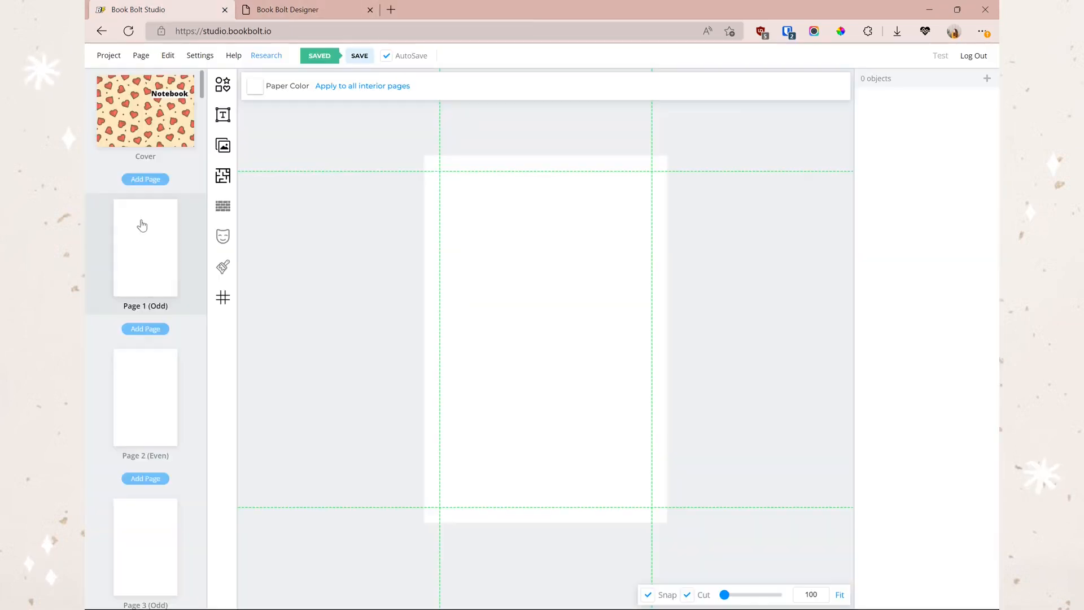
scroll(169, 282, "down", 3)
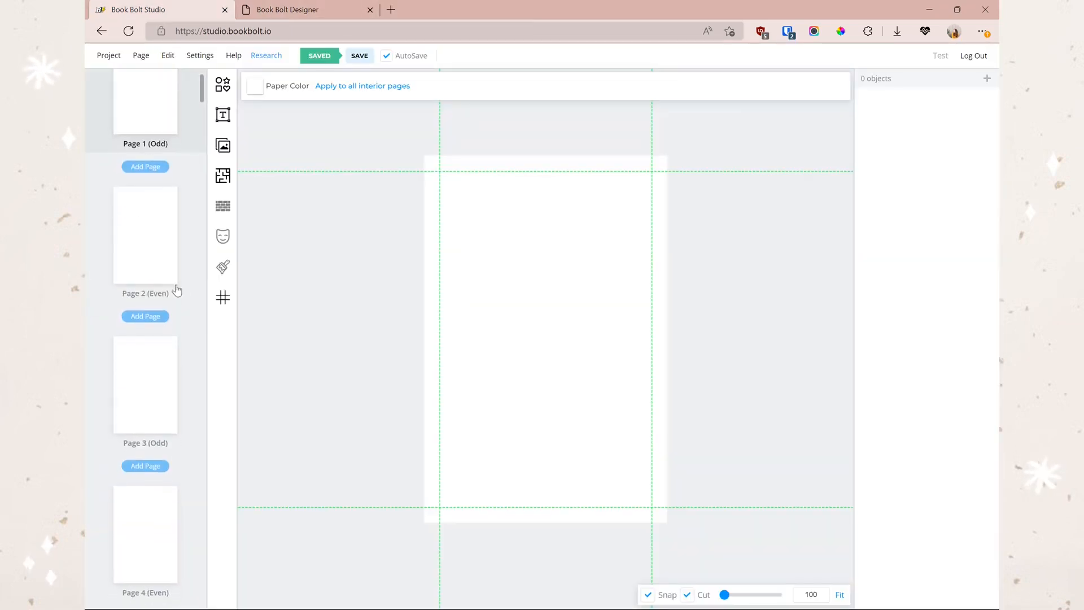
left_click(155, 260)
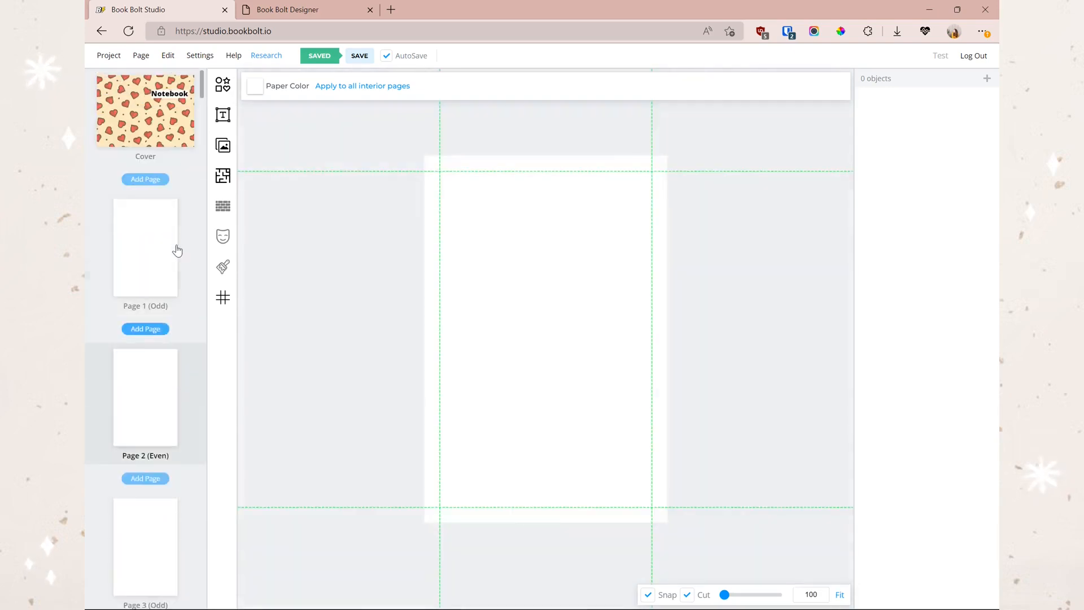
- From page 1, browse the interior templates library and open the Monthly Cleaning Journal variants
left_click(177, 250)
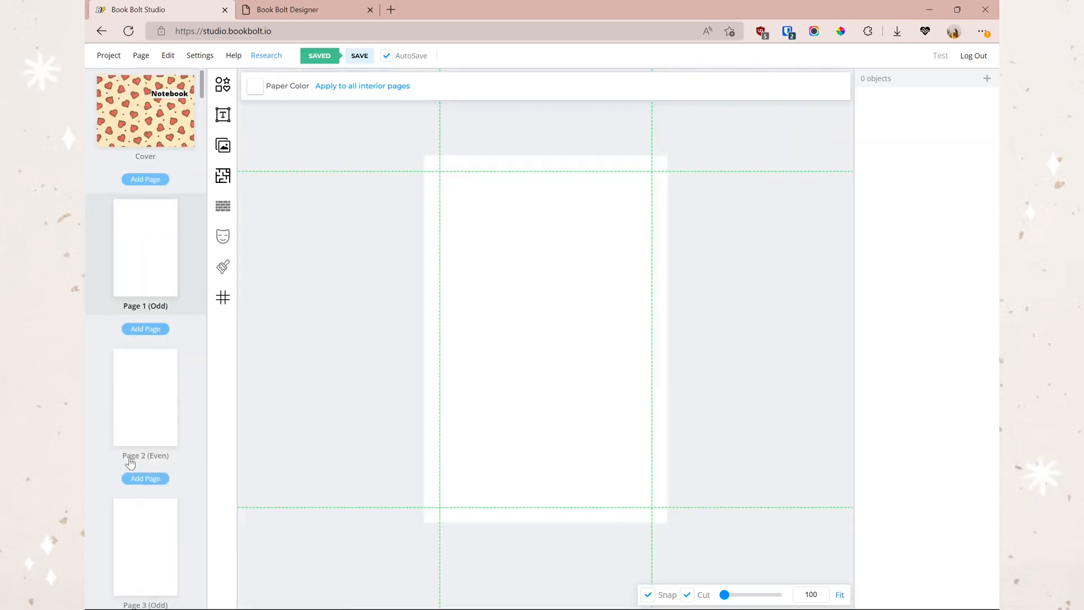
left_click(223, 177)
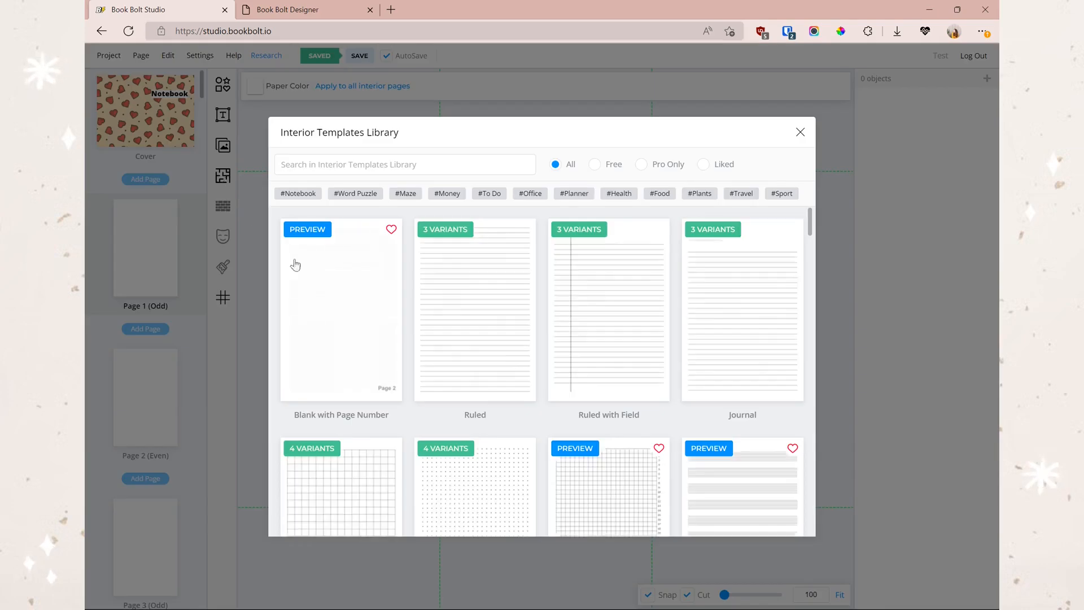
scroll(590, 386, "down", 10)
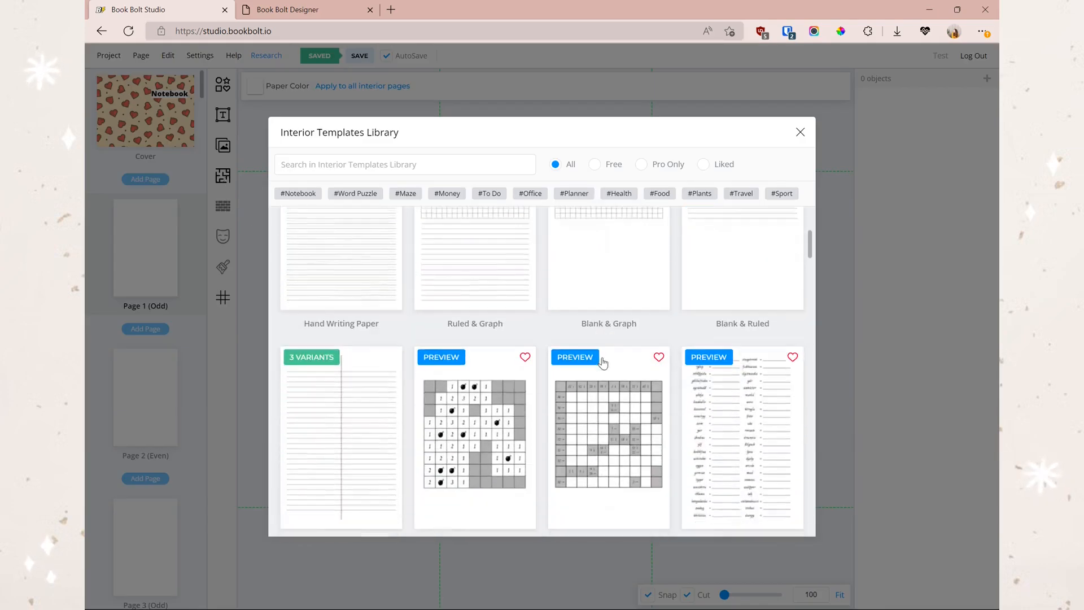
scroll(603, 361, "down", 13)
scroll(491, 285, "up", 4)
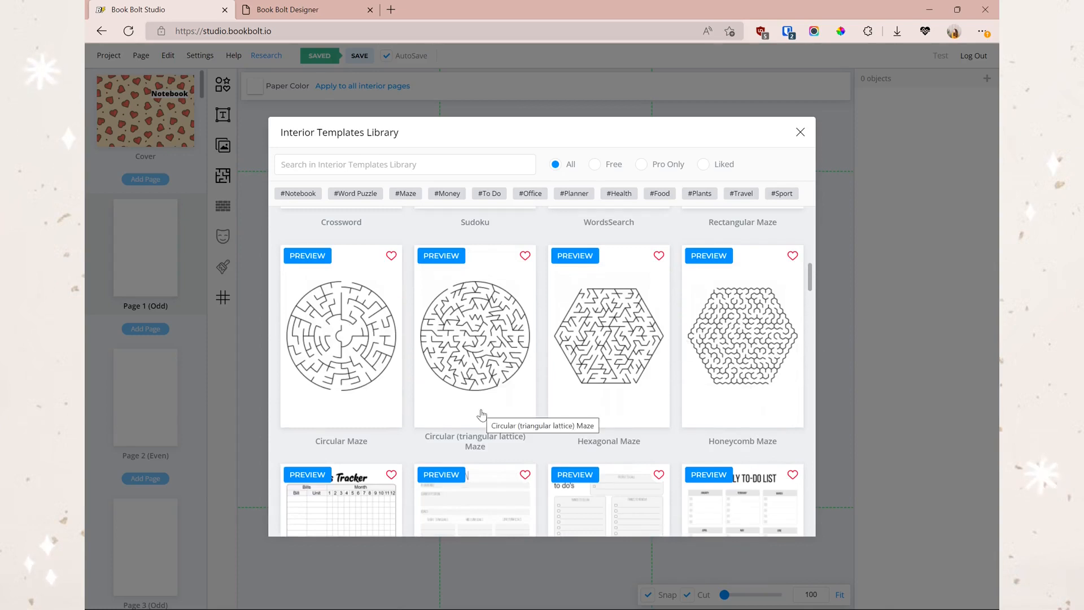
scroll(606, 386, "down", 2)
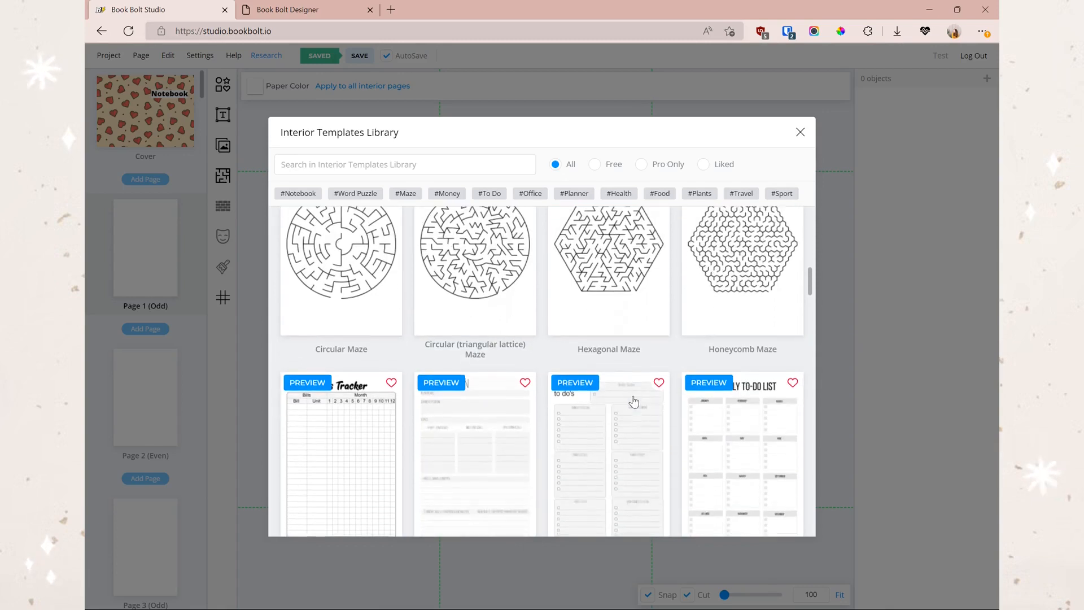
scroll(675, 356, "down", 9)
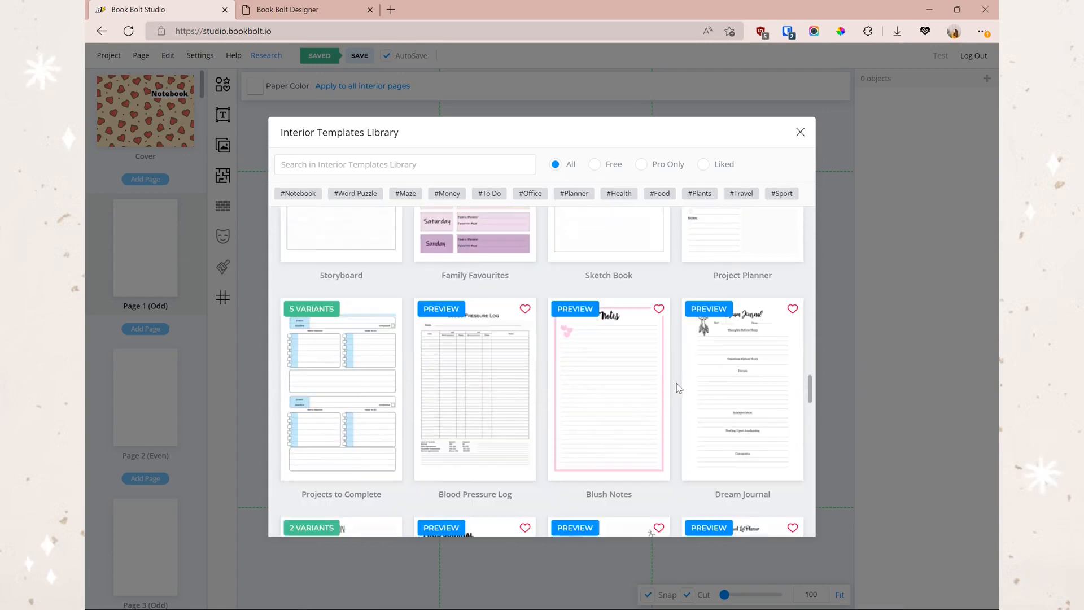
scroll(641, 346, "down", 7)
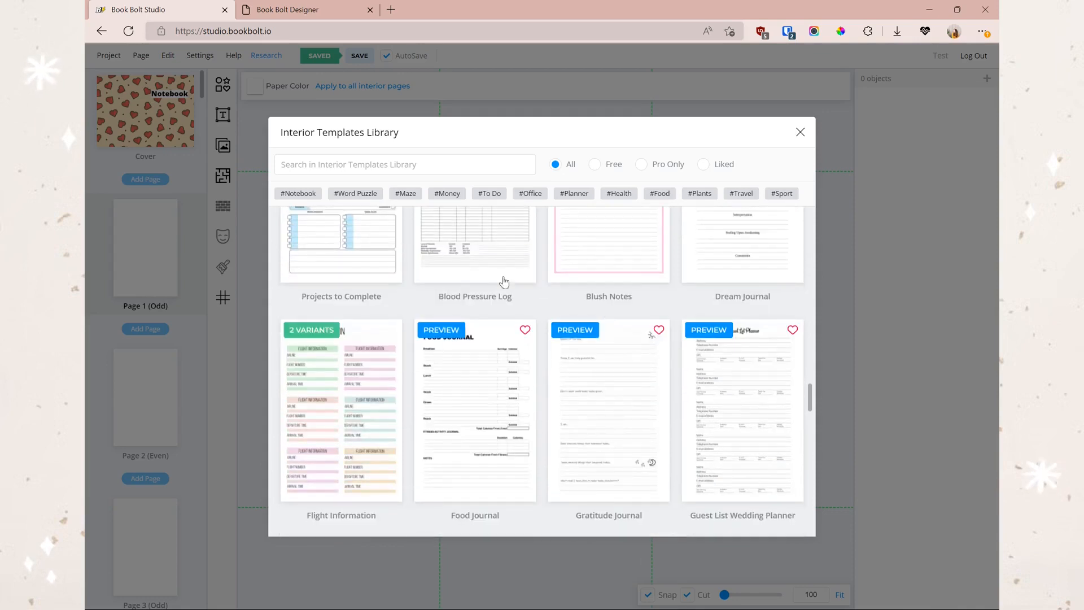
scroll(628, 321, "down", 9)
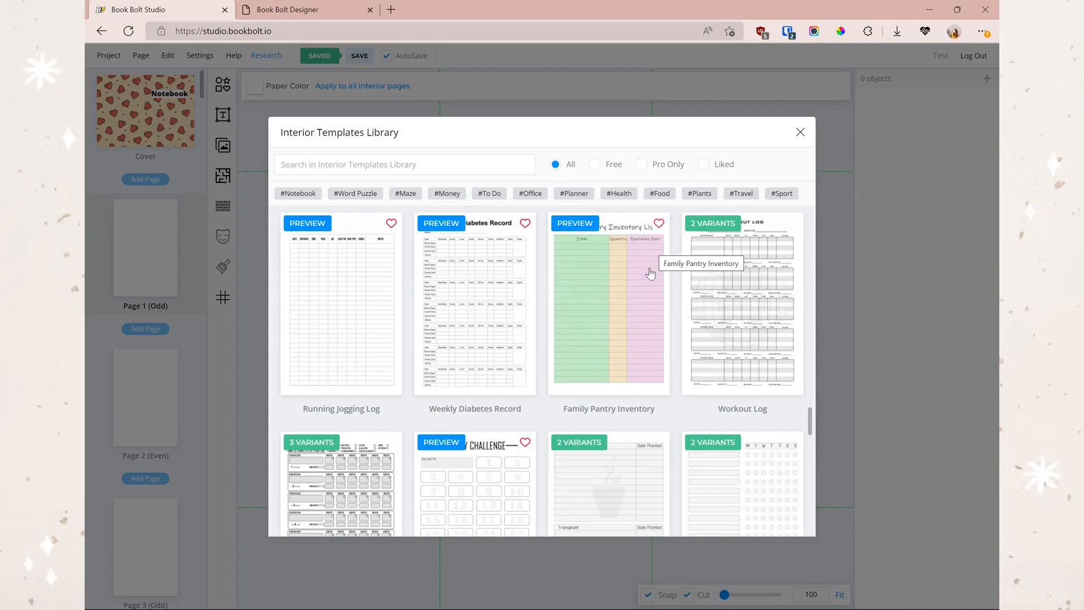
scroll(650, 275, "down", 20)
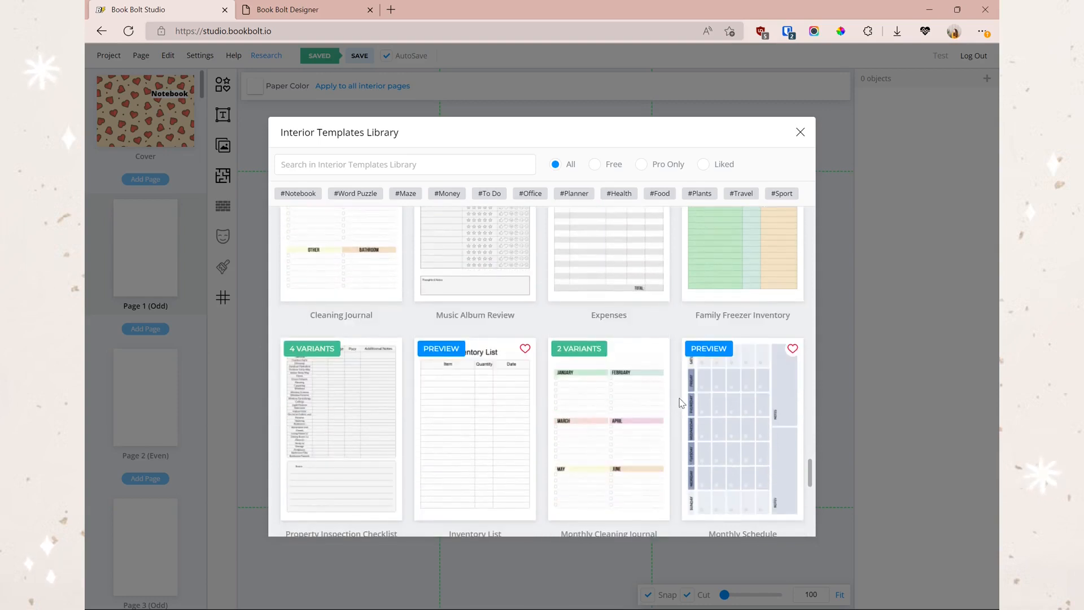
left_click(629, 428)
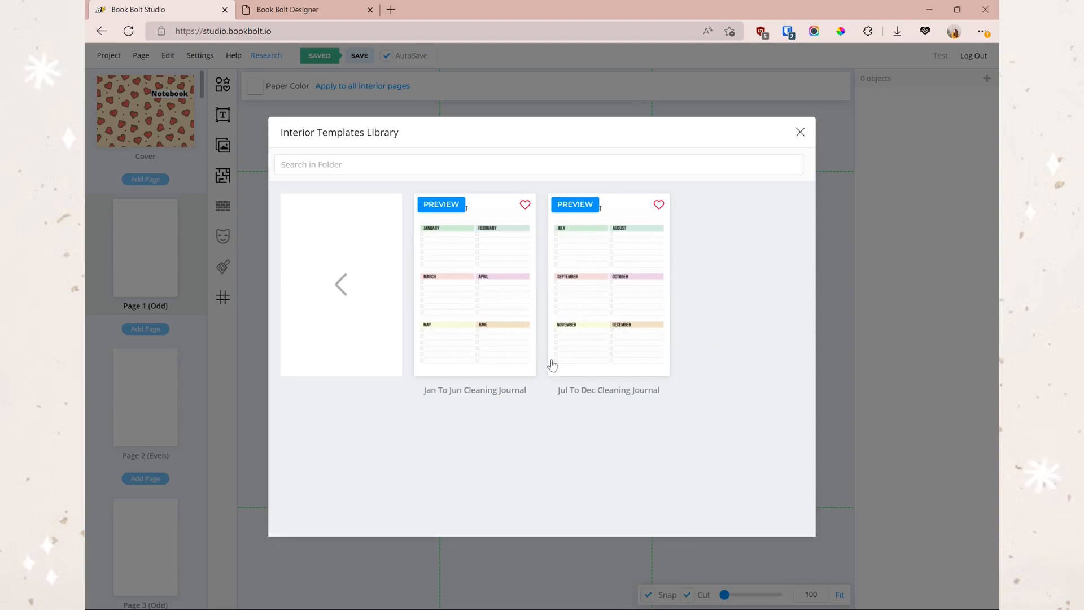
- Apply the Jan To Jun Cleaning Journal template to all odd-numbered interior pages
left_click(481, 279)
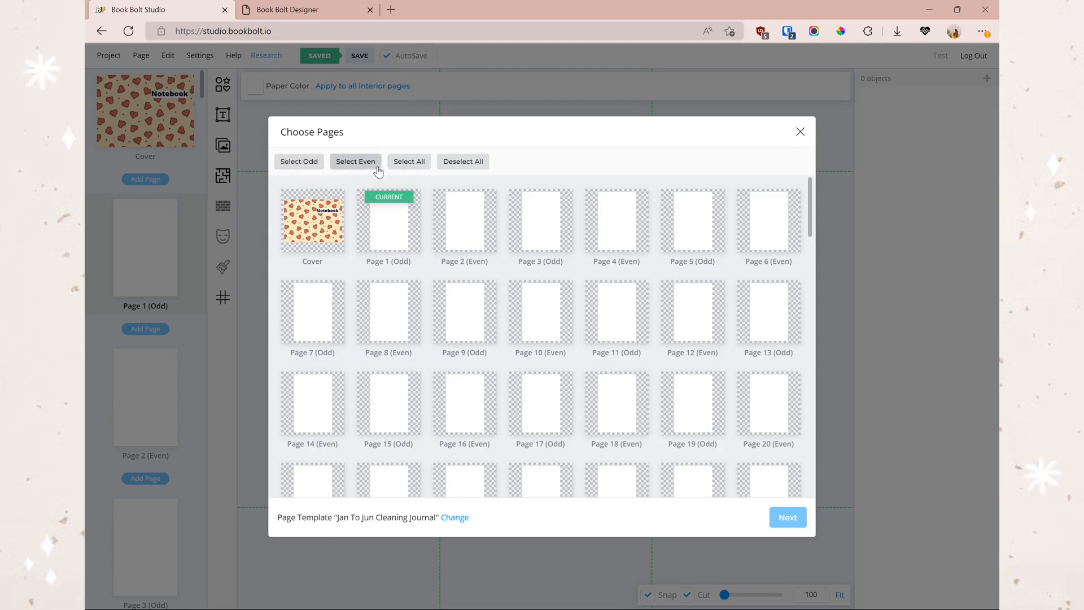
left_click(309, 162)
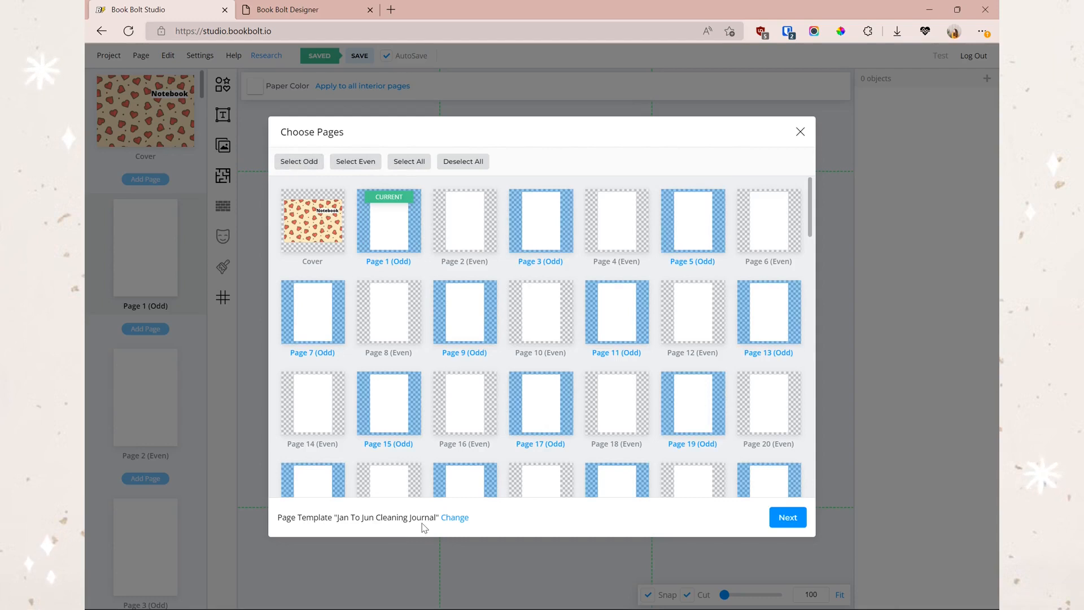
left_click(778, 518)
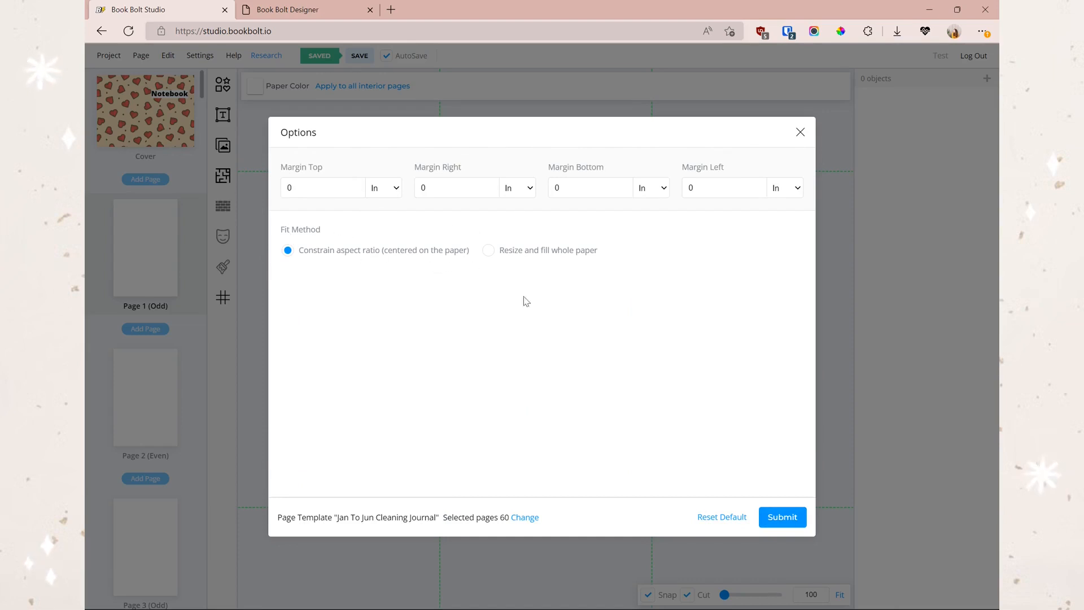
left_click(778, 516)
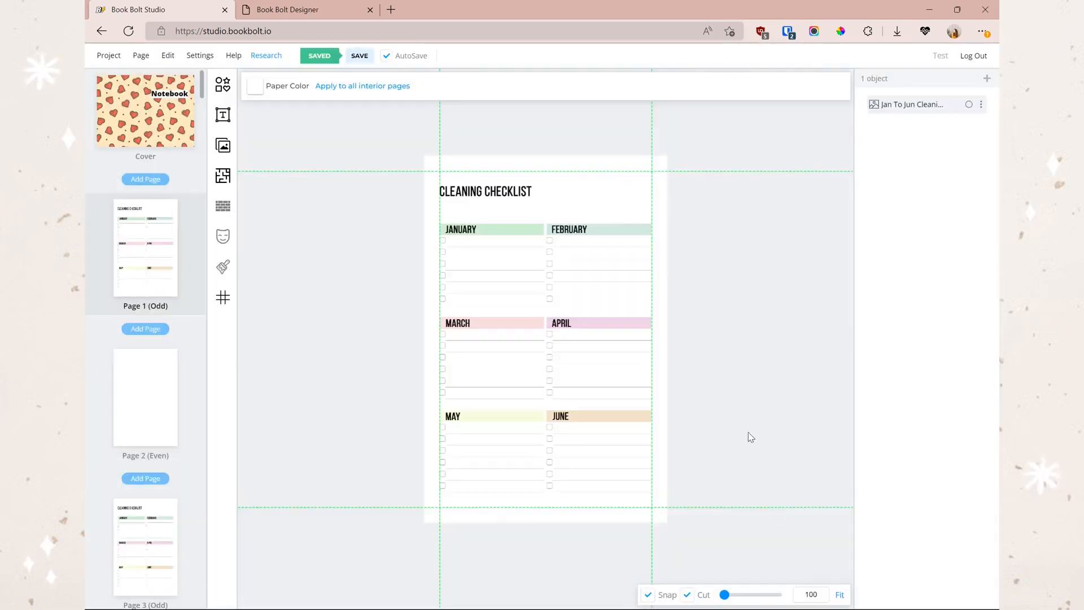
- Check pages 2 and 3, returning to the still-empty page 2
left_click(146, 434)
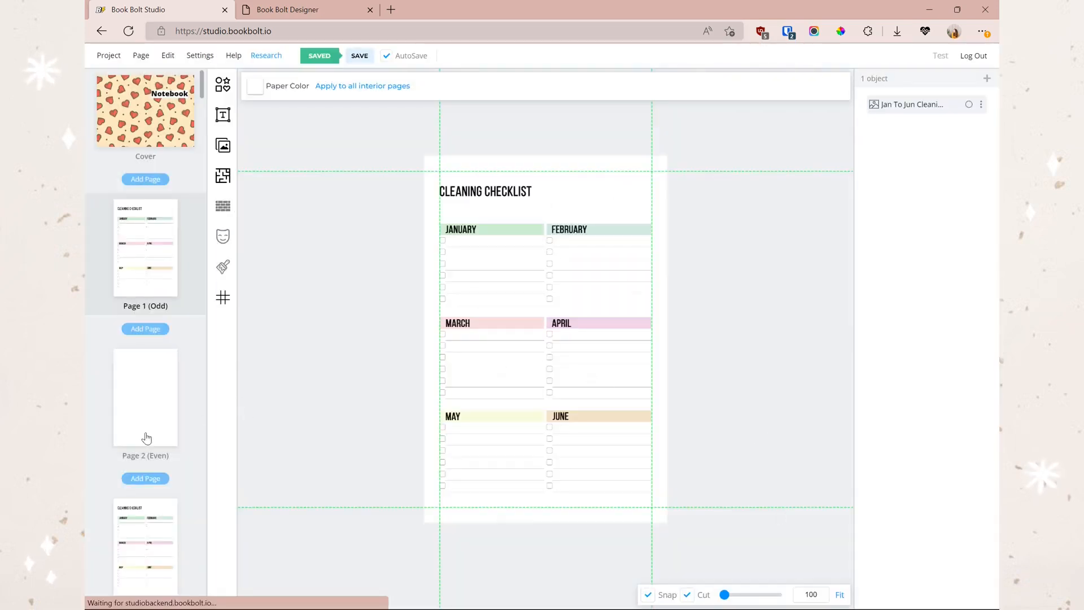
scroll(146, 438, "down", 3)
left_click(150, 421)
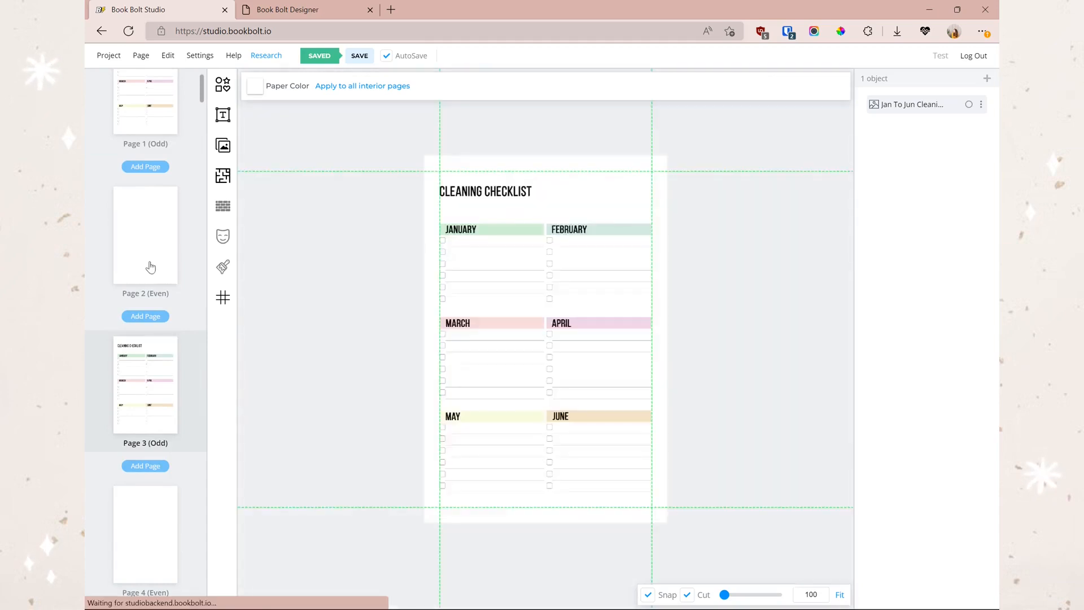
left_click(150, 263)
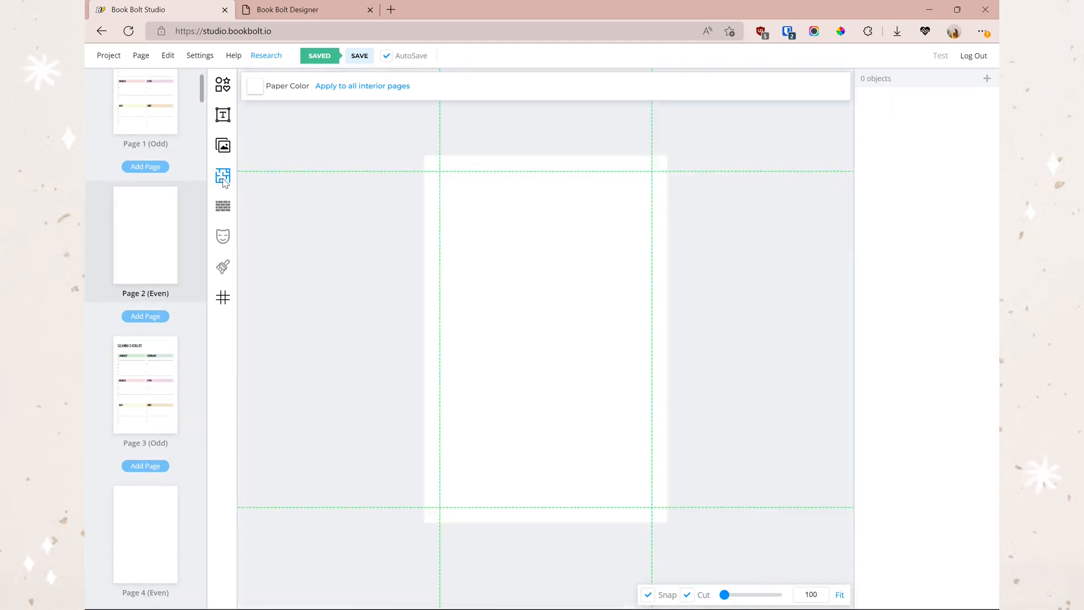
- Apply the Jul To Dec Cleaning Journal template to every even interior page
left_click(223, 177)
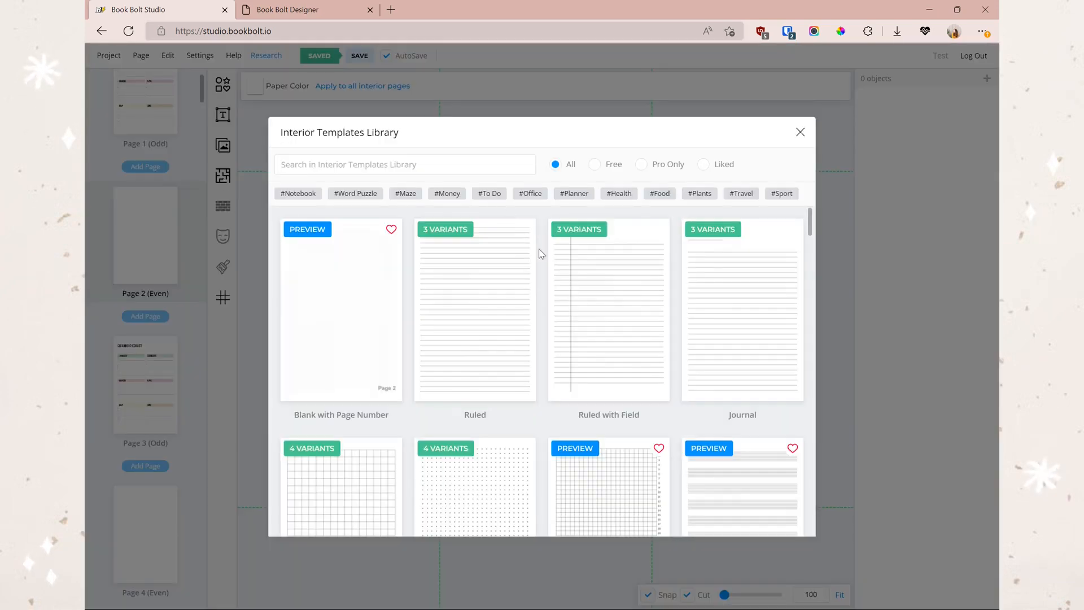
left_click_drag(813, 217, 798, 446)
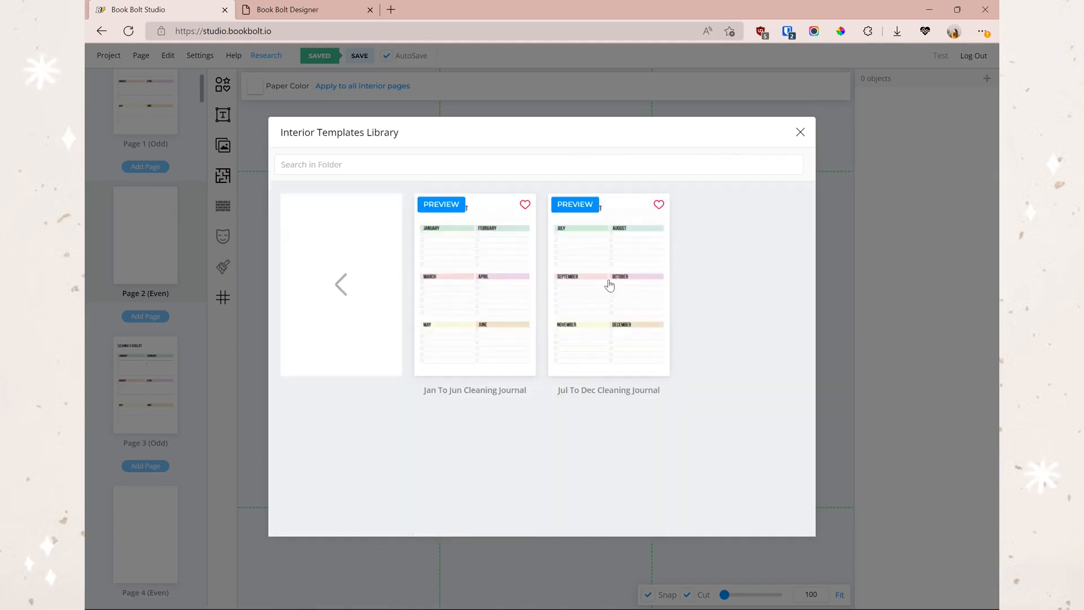
left_click(594, 290)
left_click(458, 220)
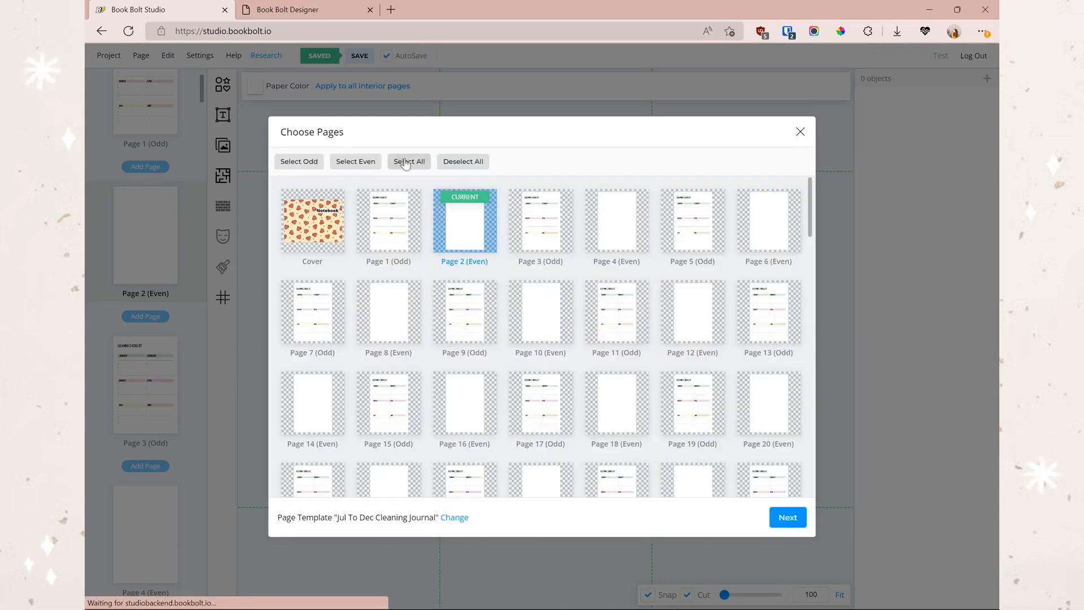
left_click(356, 164)
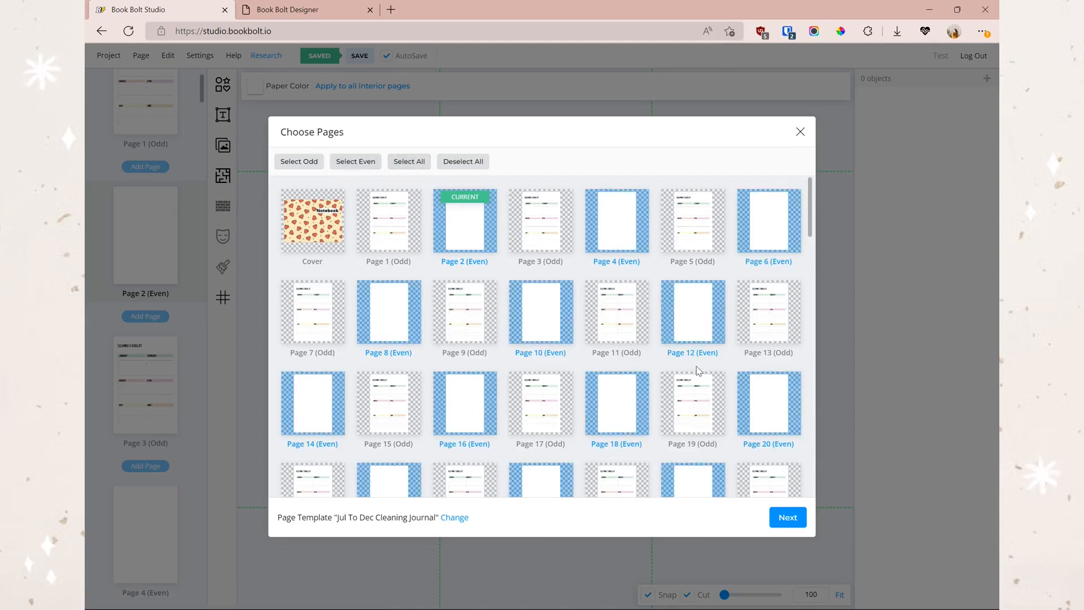
mouse_move(809, 211)
left_mouse_down()
mouse_move(809, 485)
mouse_move(804, 195)
left_mouse_up()
left_click(787, 518)
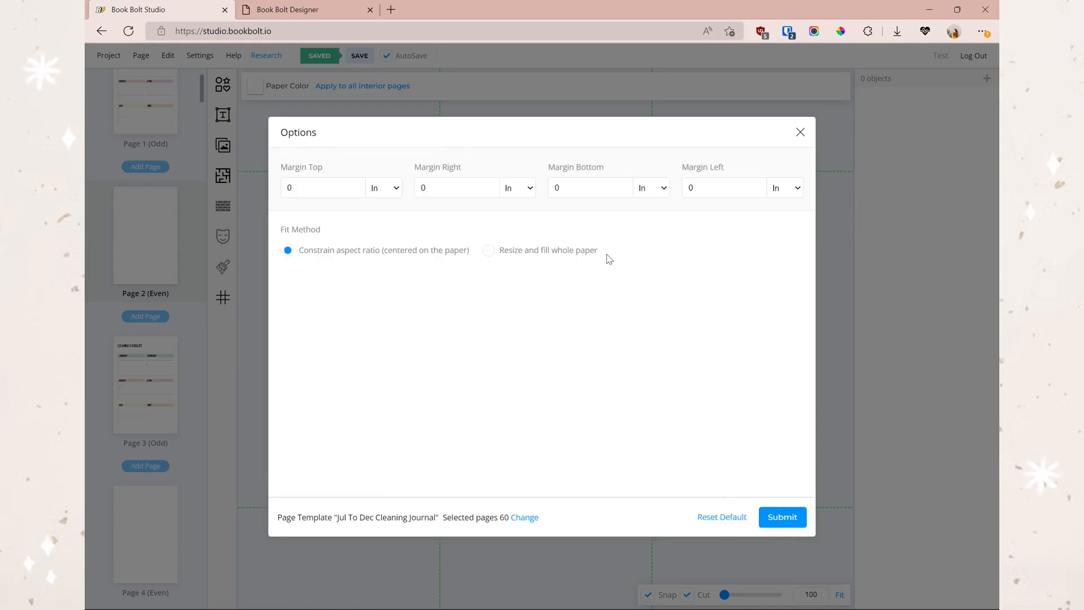
left_click(782, 516)
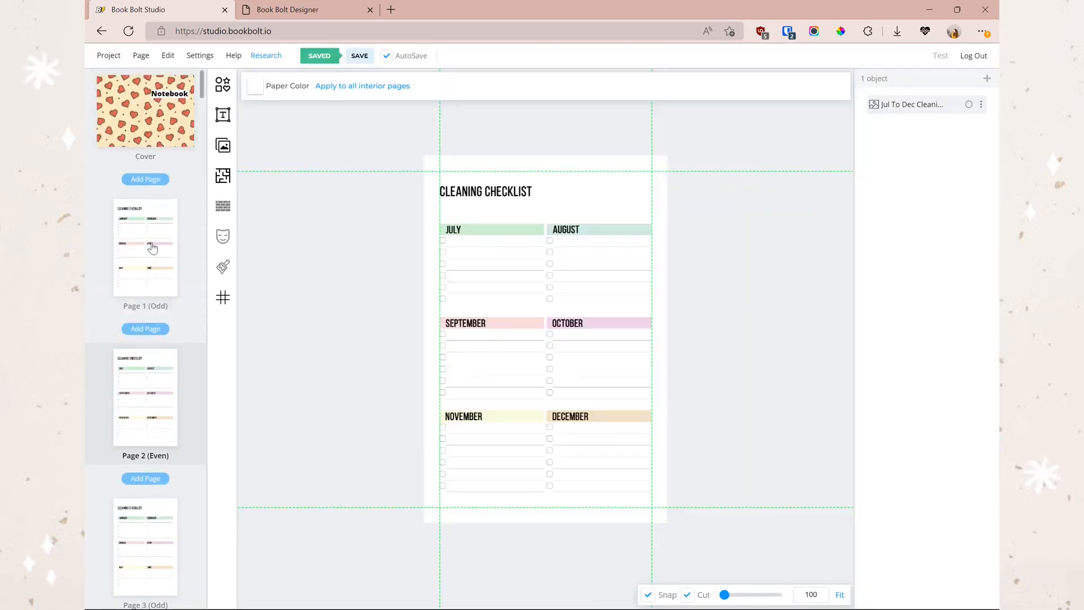
- Review the January–June checklist on page 1 and July–December on page 2
left_click(151, 249)
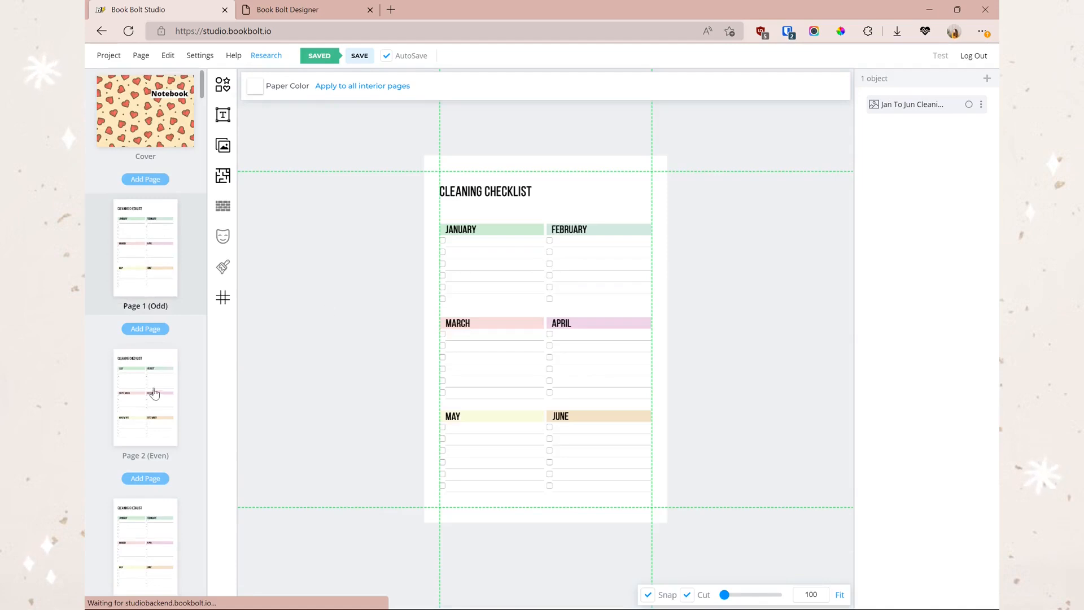
left_click(154, 394)
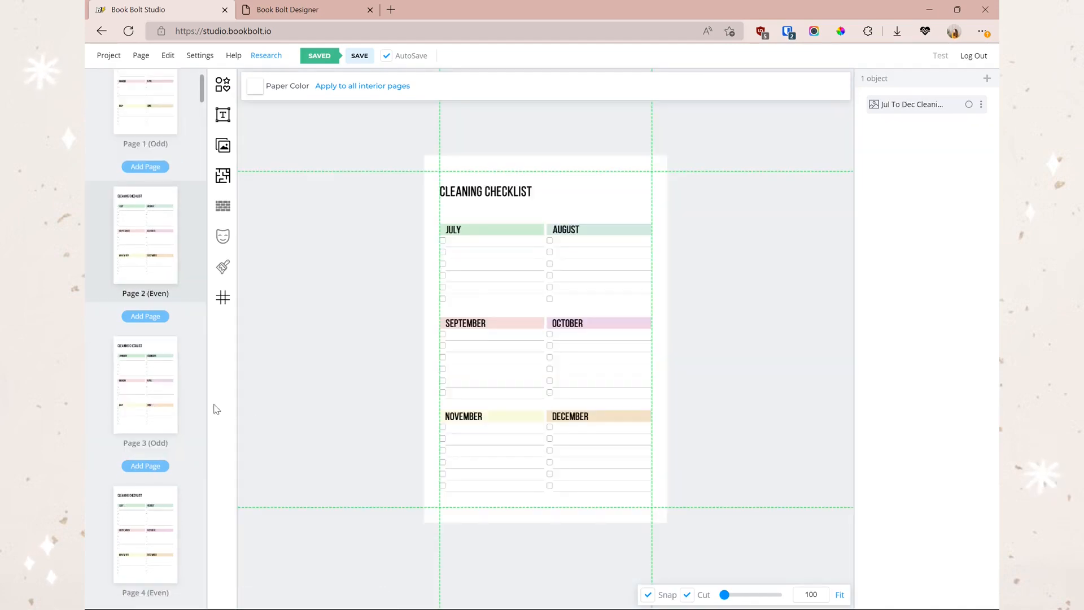
scroll(127, 271, "up", 5)
left_click(142, 255)
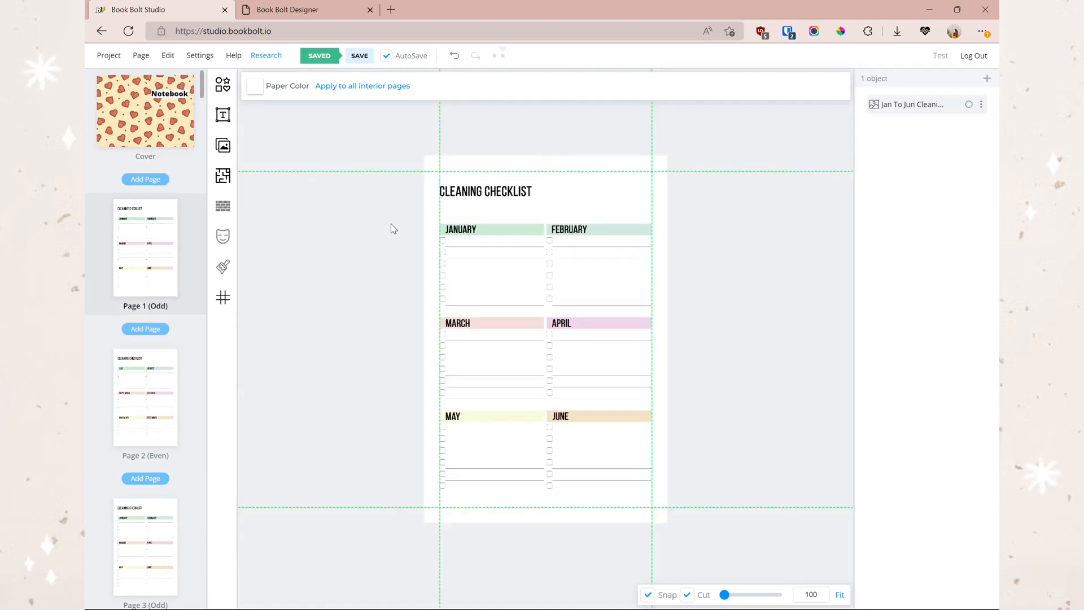
left_click(547, 269)
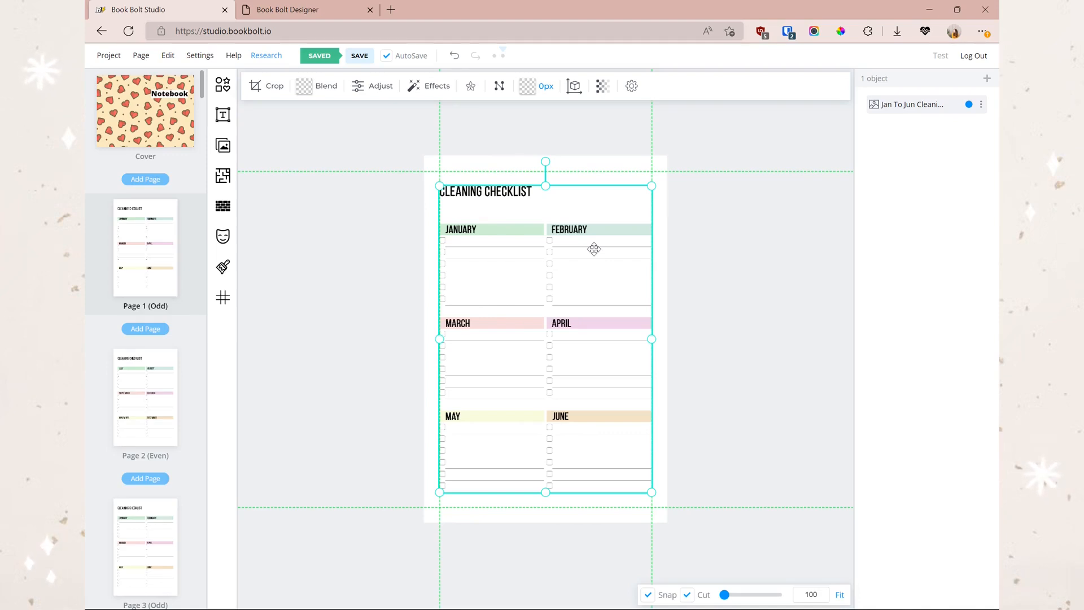
- Make the January–June checklist greyscale after previewing the Kodachrome, Technicolor and Polaroid effects
left_click(436, 89)
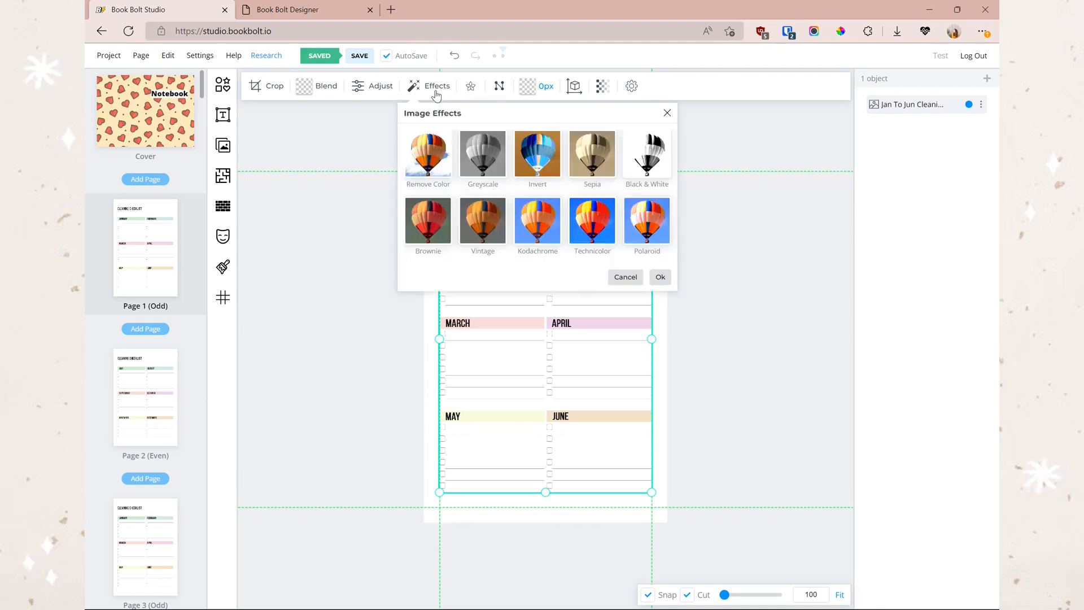
left_click(551, 237)
left_click(606, 220)
left_click(638, 220)
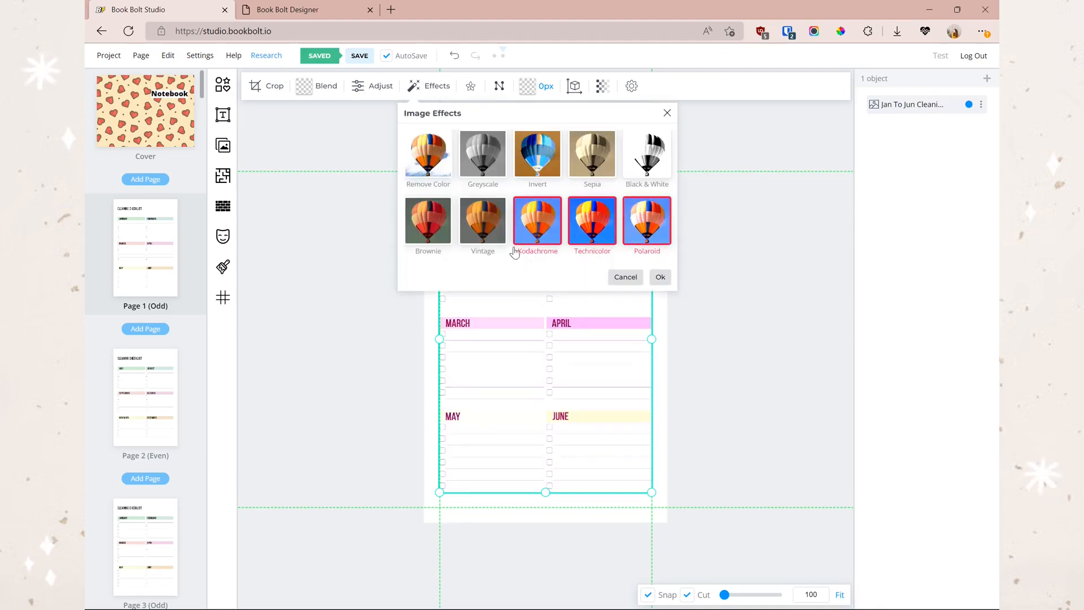
left_click(485, 142)
left_click(660, 277)
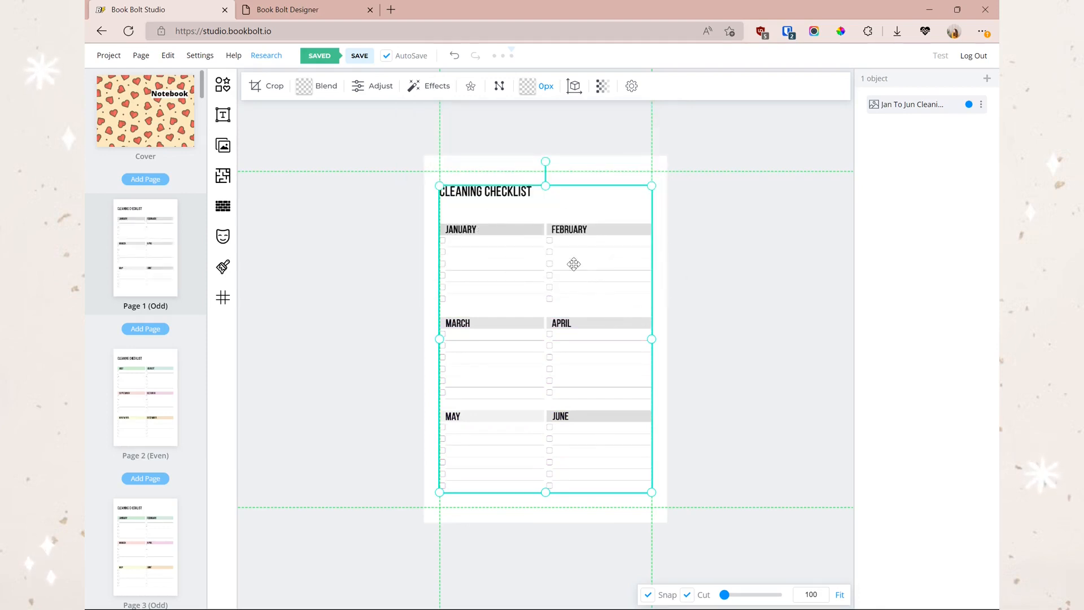
left_click(321, 348)
- Clone Page 1 onto all odd pages, replacing their existing content
scroll(147, 374, "down", 4)
scroll(144, 368, "up", 5)
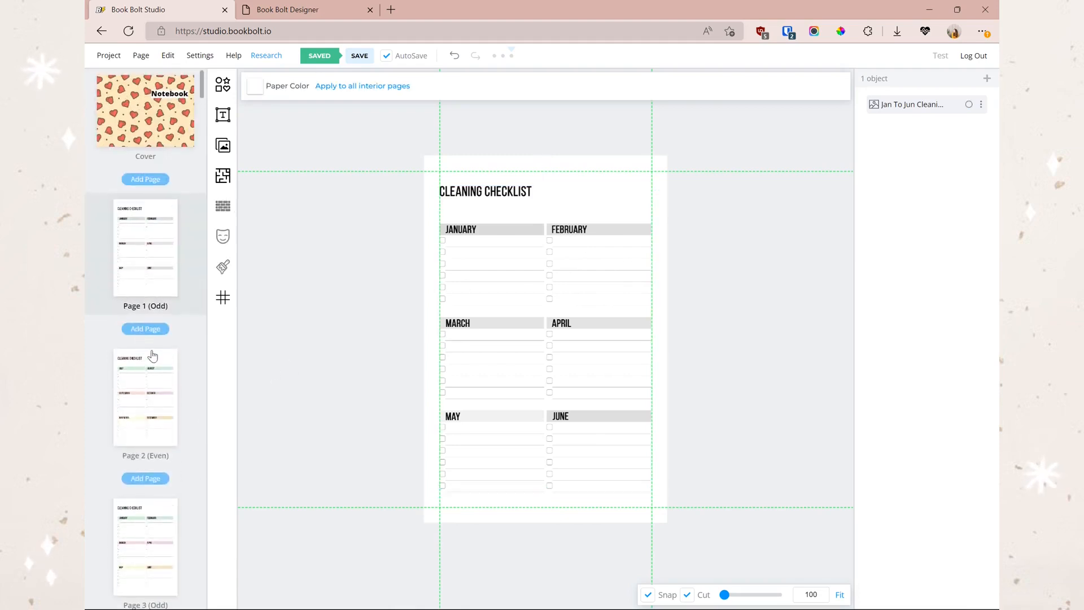
right_click(167, 253)
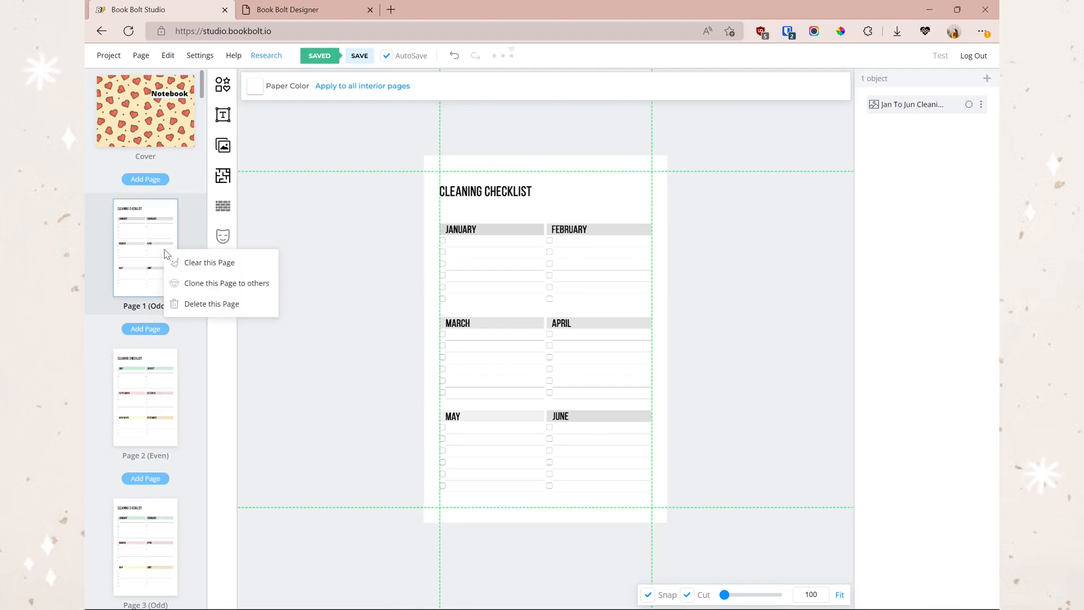
left_click(239, 281)
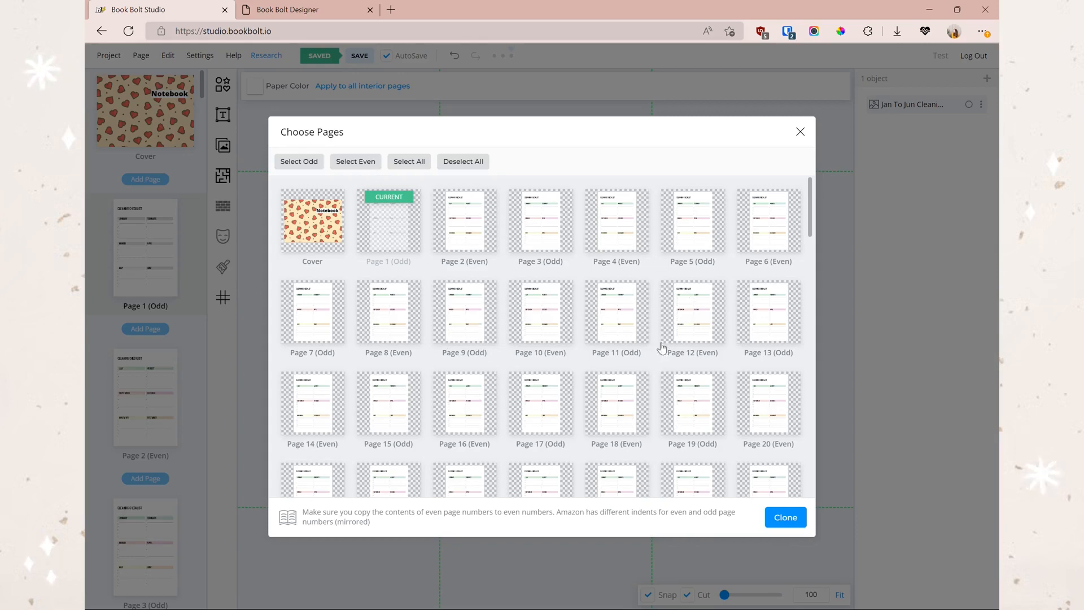
left_click(294, 163)
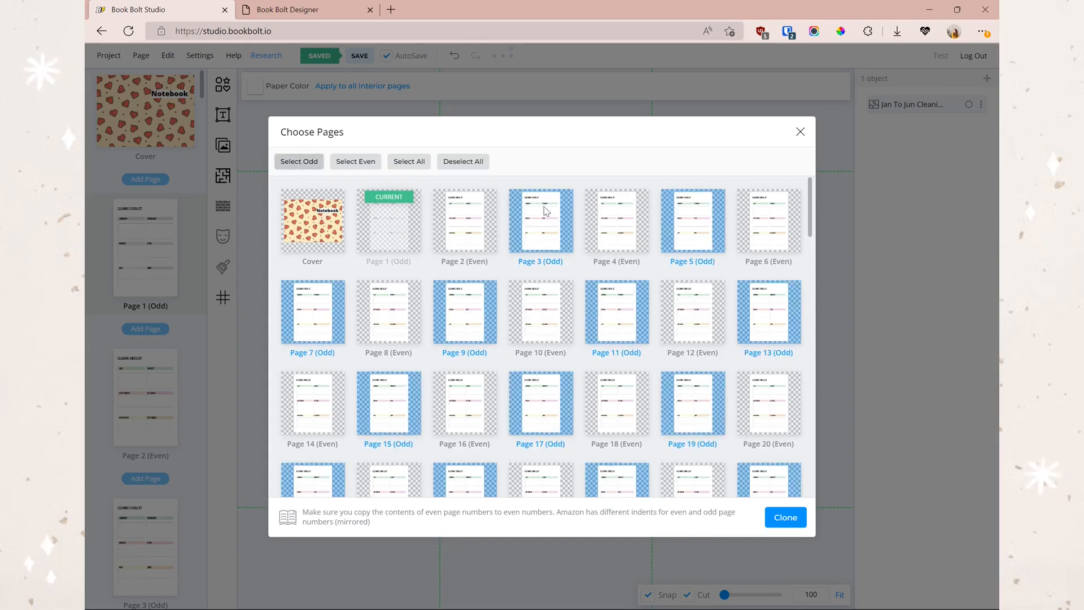
left_click(792, 523)
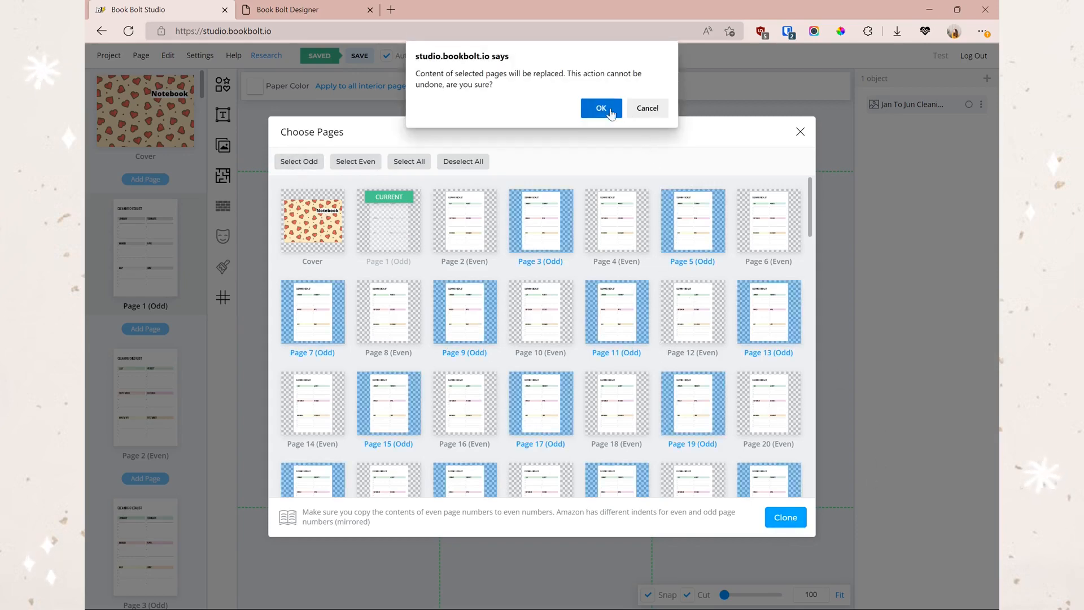
left_click(601, 109)
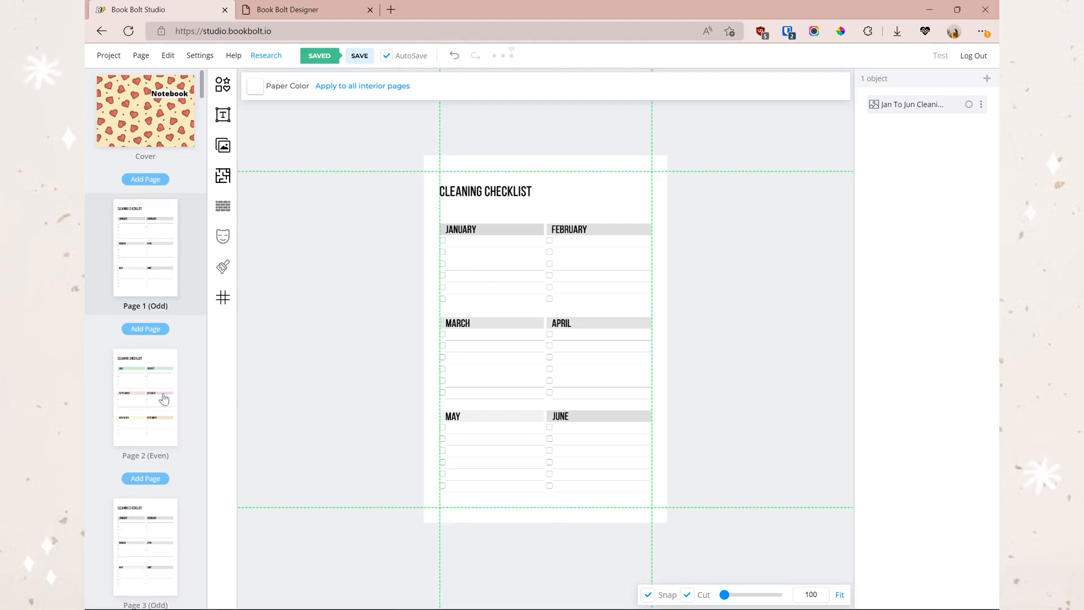
left_click(165, 418)
- Apply the Greyscale effect to the July–December checklist on Page 2
left_click(487, 266)
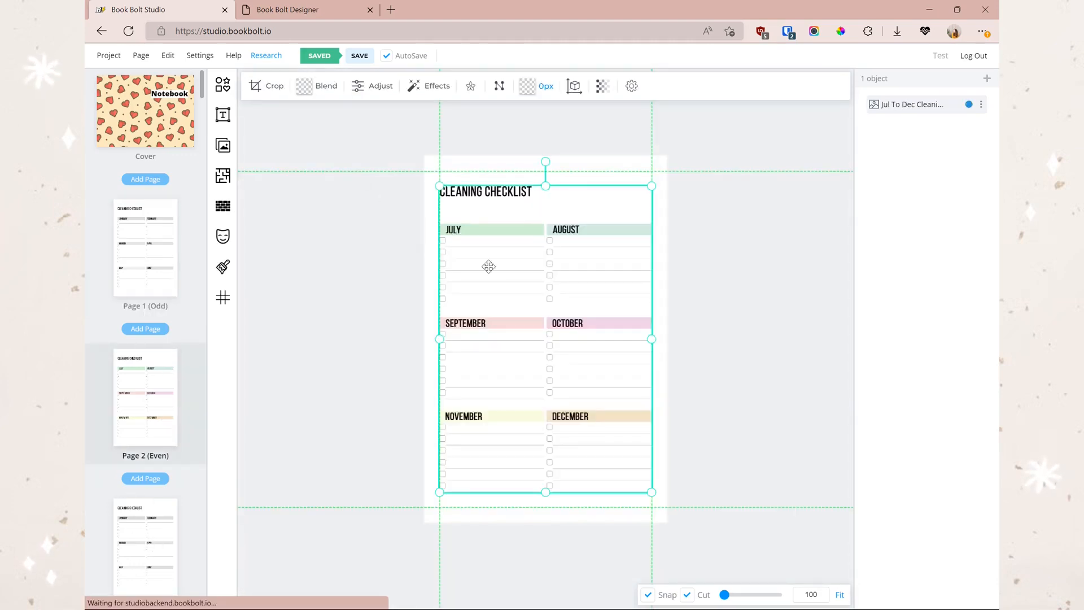
left_click(432, 90)
left_click(483, 162)
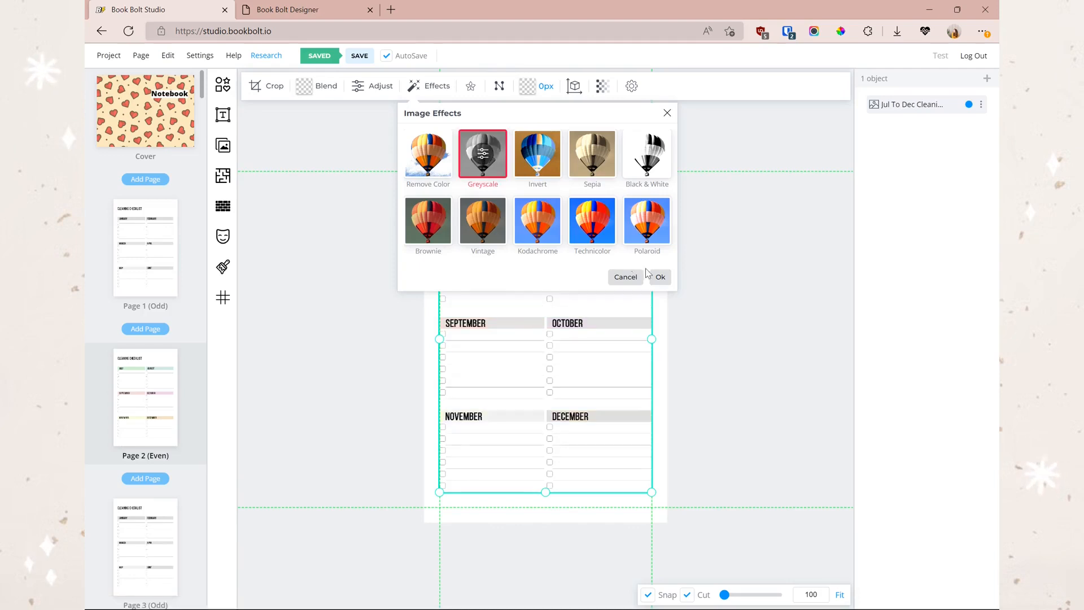
left_click(660, 277)
- Clone Page 2 onto all even pages, replacing their existing content
right_click(138, 411)
left_click(194, 441)
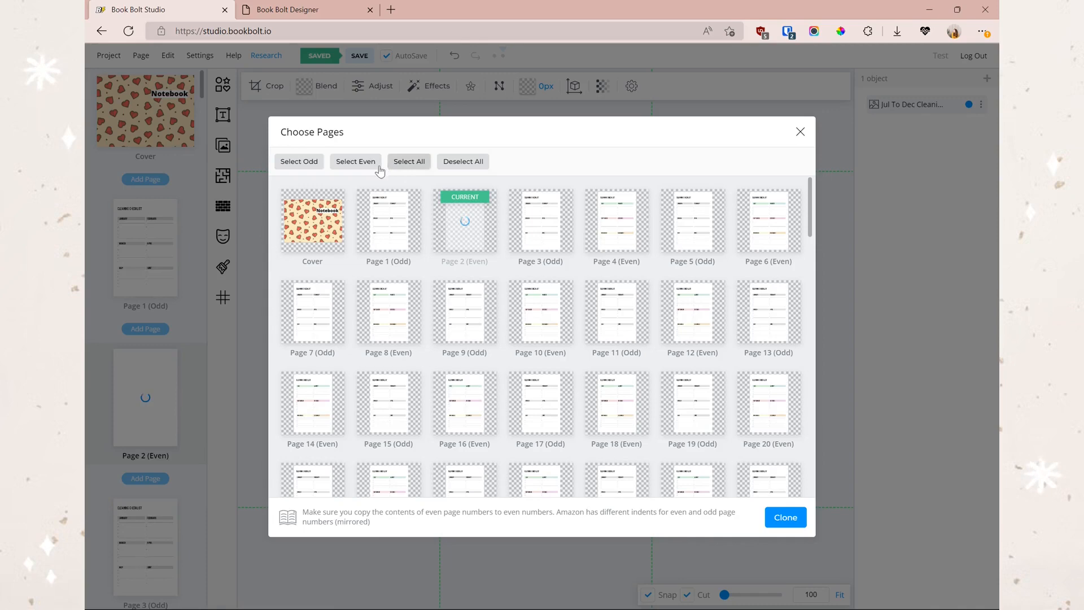
left_click(373, 162)
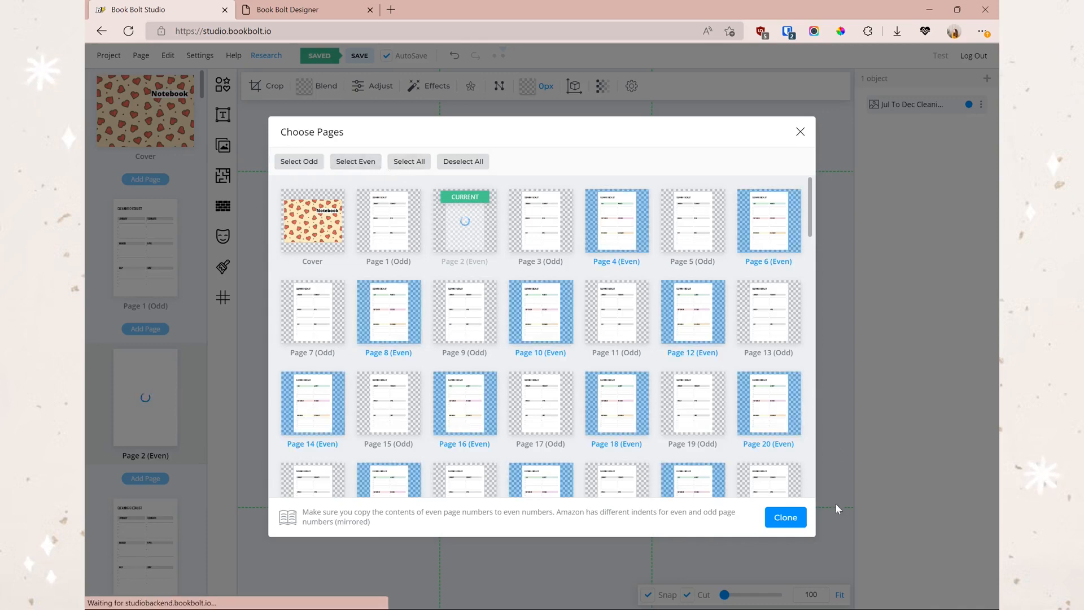
left_click(785, 517)
key("Return")
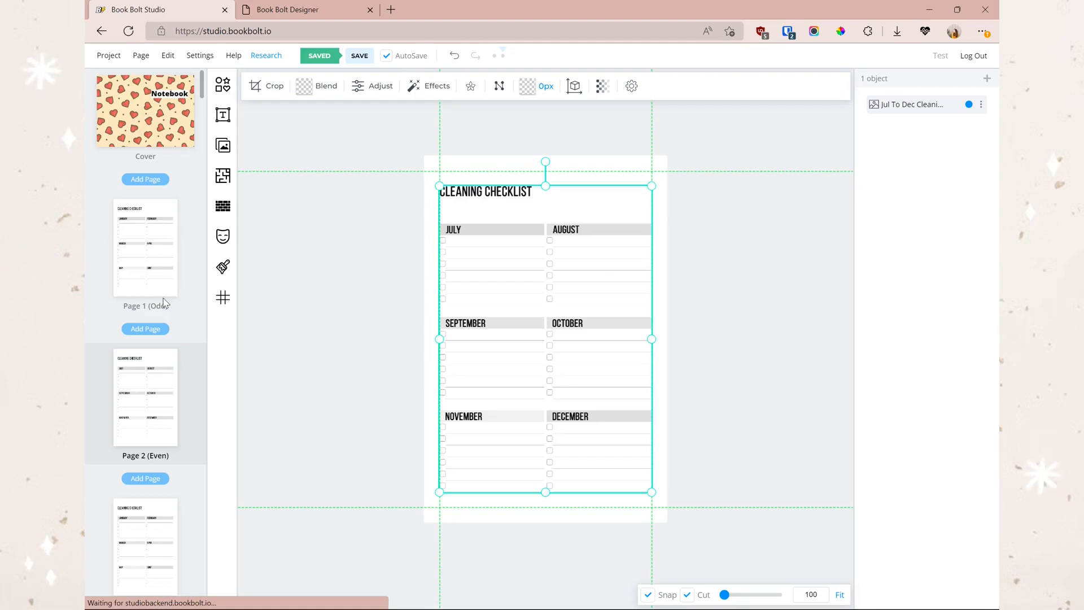
- Zoom in to inspect the checklist, then bring up the interior templates library
scroll(163, 317, "down", 3)
scroll(162, 351, "up", 3)
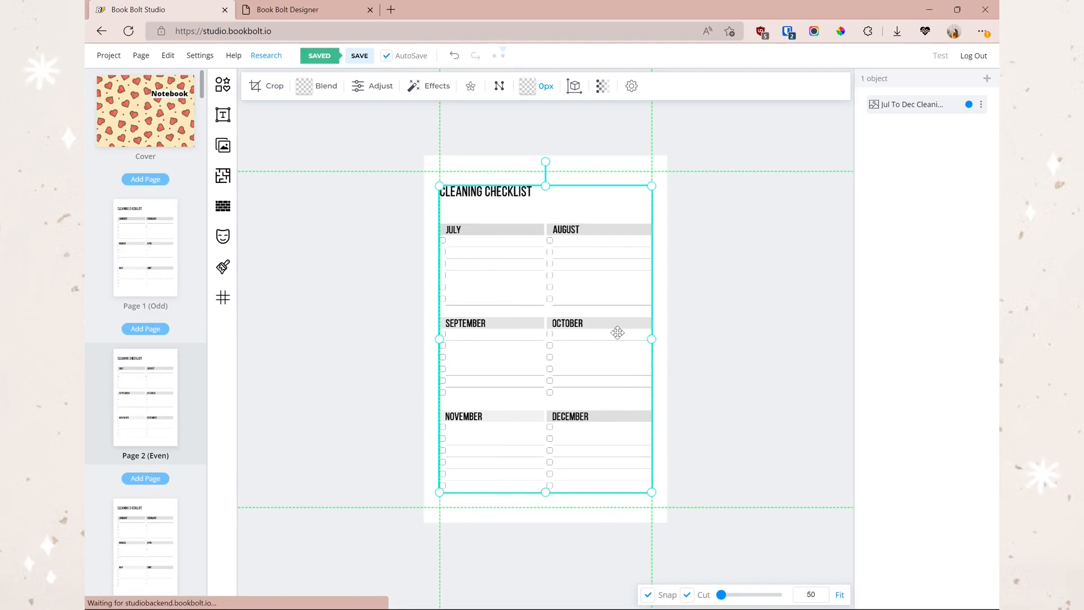
left_click_drag(722, 594, 733, 594)
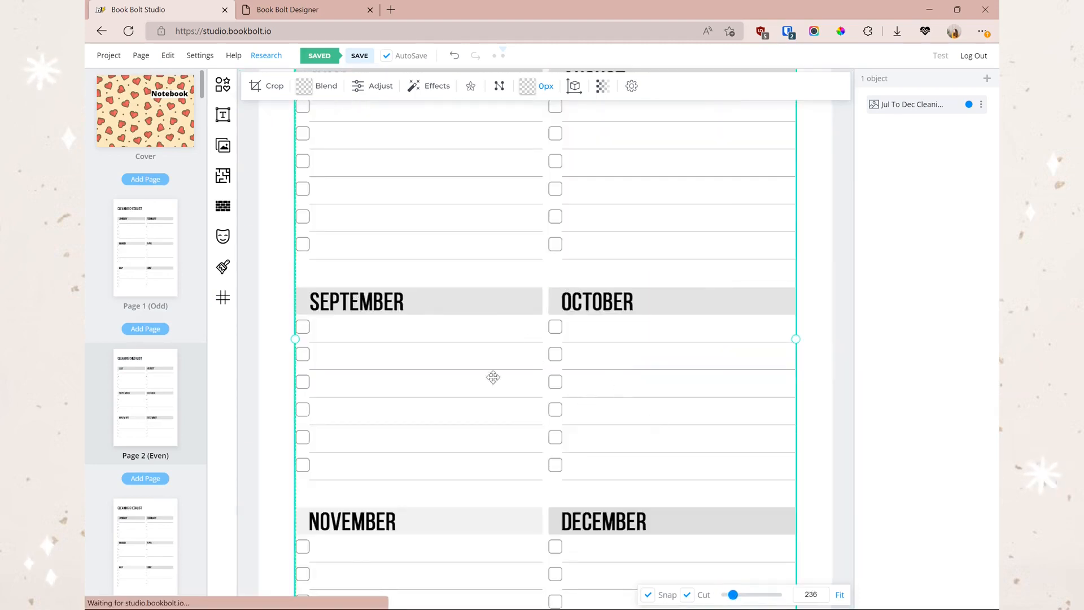
left_click(222, 176)
scroll(598, 271, "down", 12)
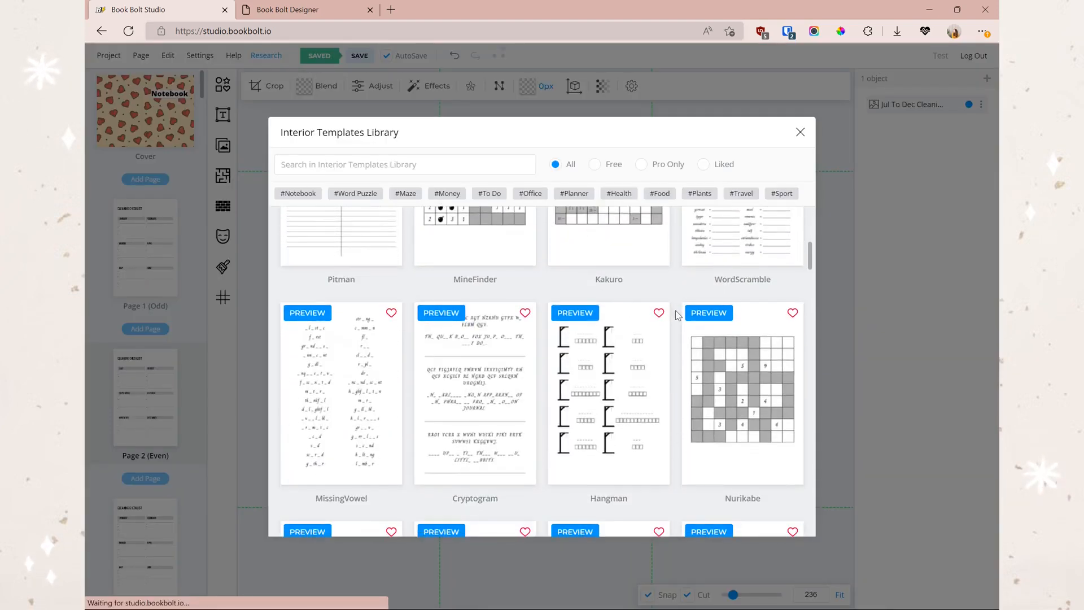
- Apply the Rectangular Maze template to every page except the cover
scroll(706, 318, "down", 4)
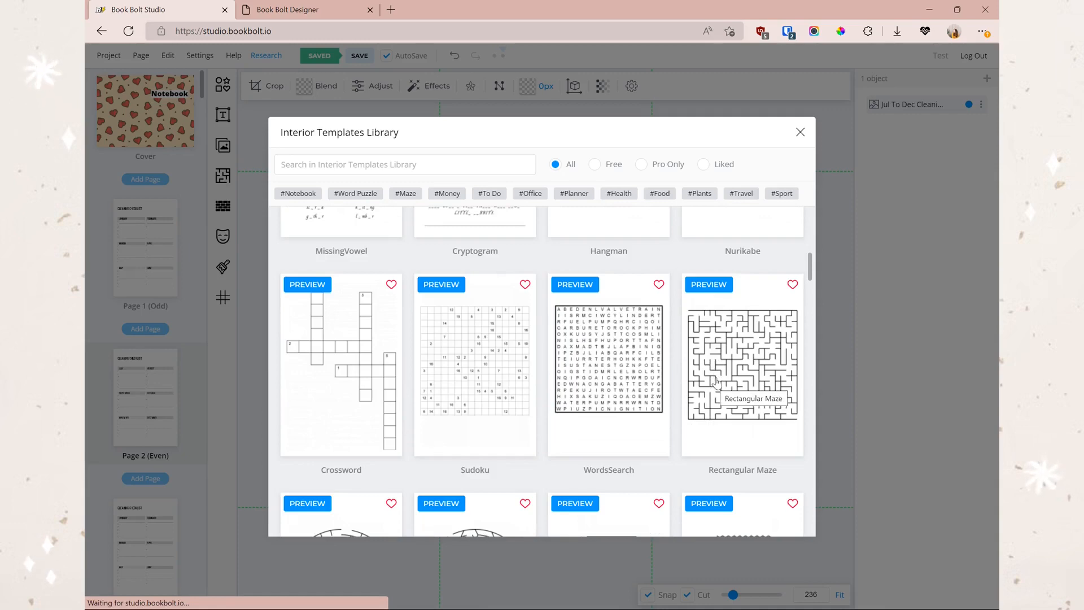
left_click(733, 375)
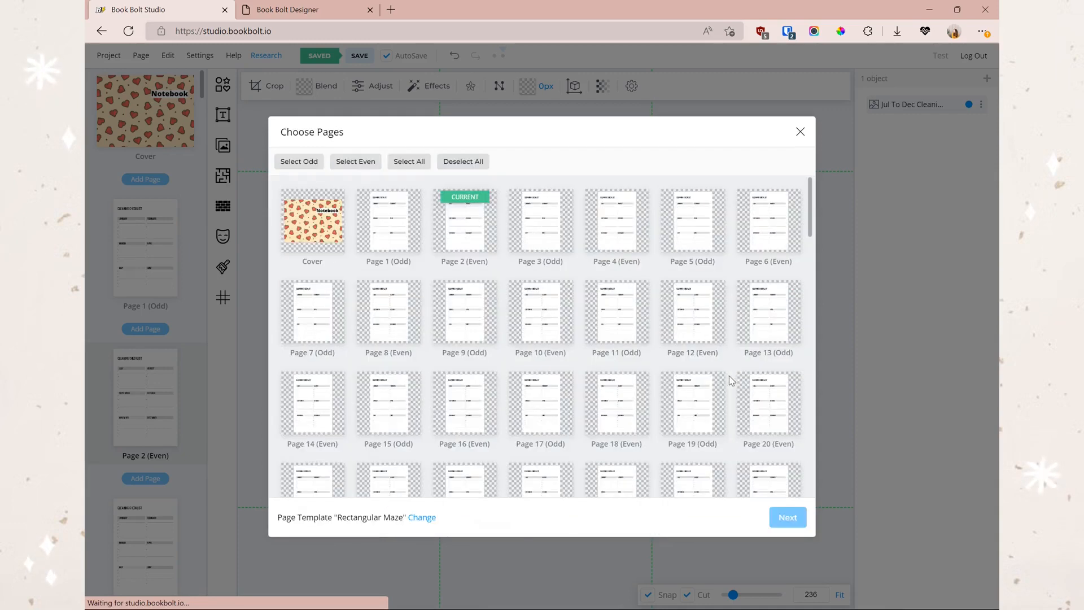
left_click(402, 162)
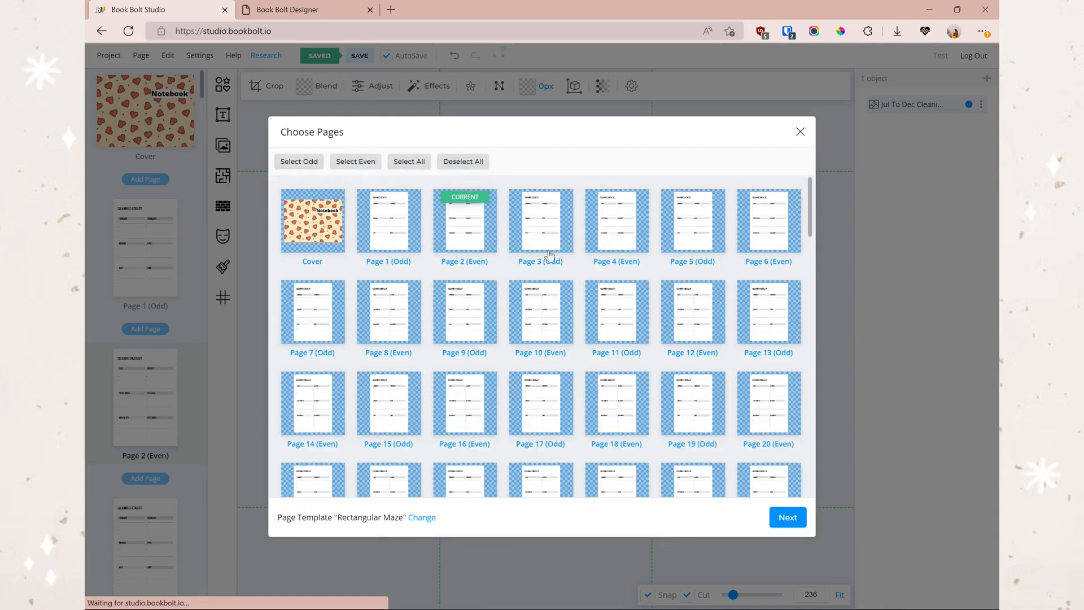
left_click(311, 236)
left_click(778, 517)
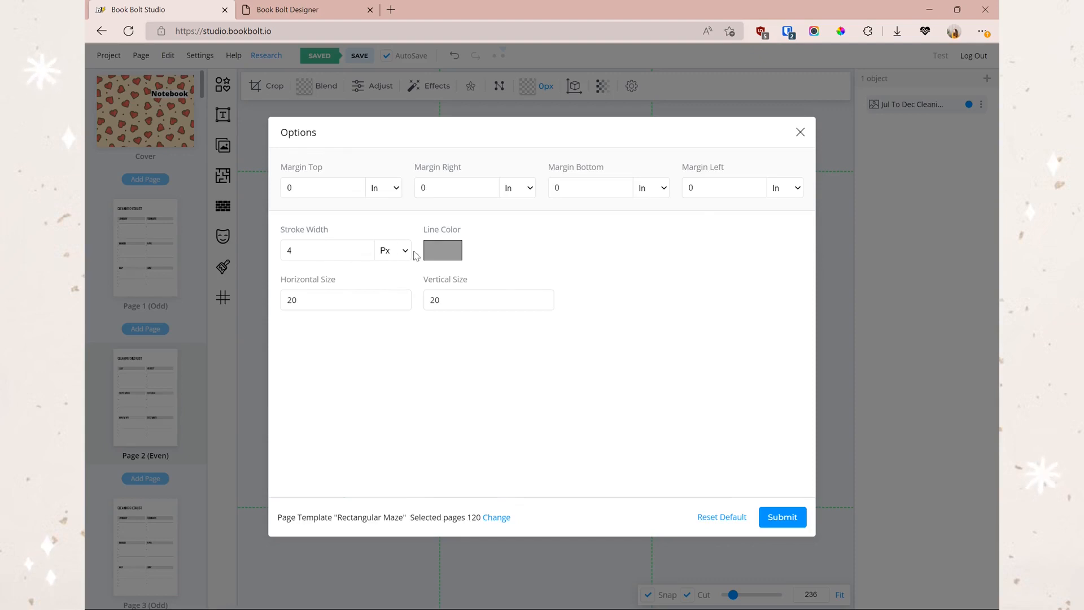
- Give the maze 6 px black (000000) lines and generate it on the pages
left_click(366, 248)
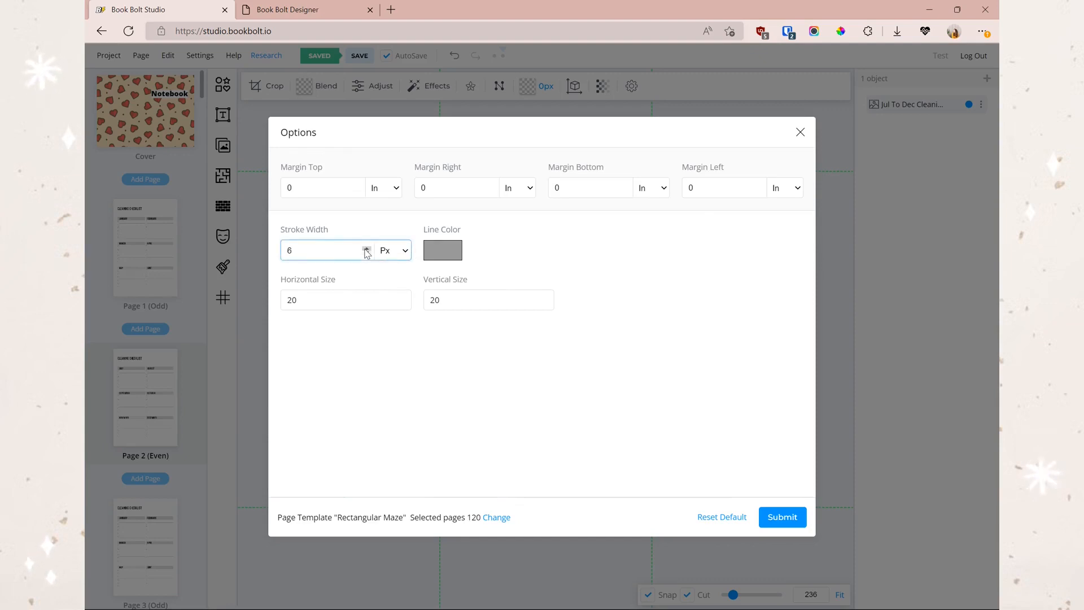
left_click(443, 249)
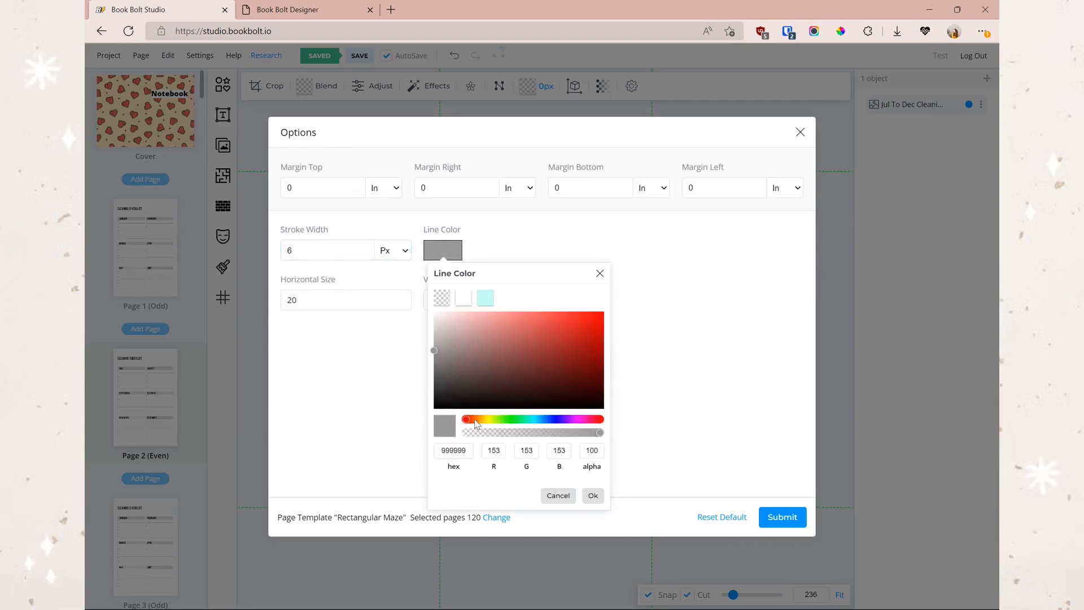
left_click_drag(436, 392, 431, 427)
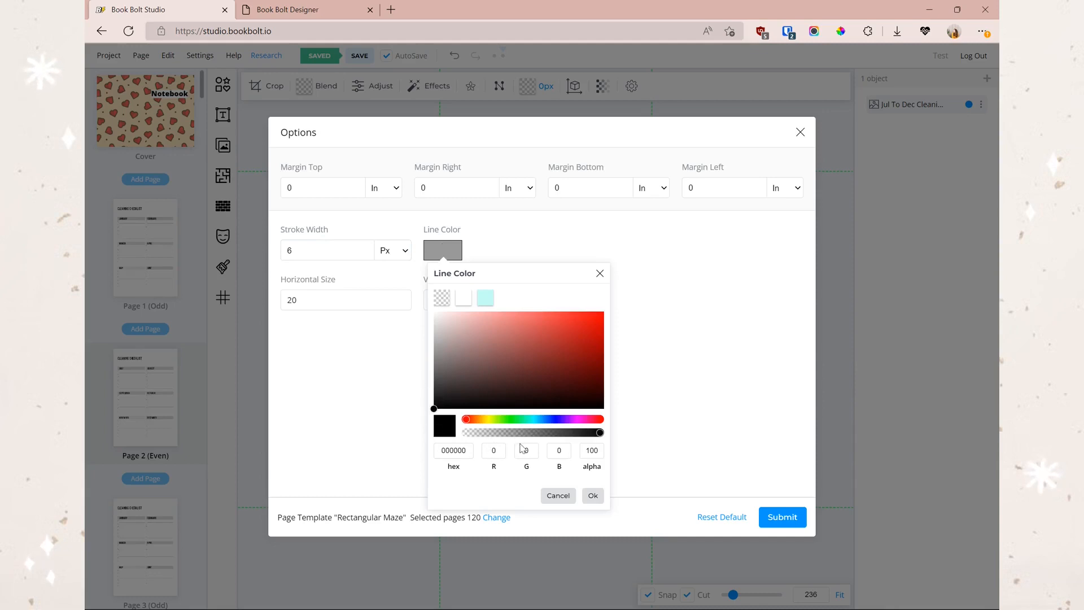
left_click(592, 496)
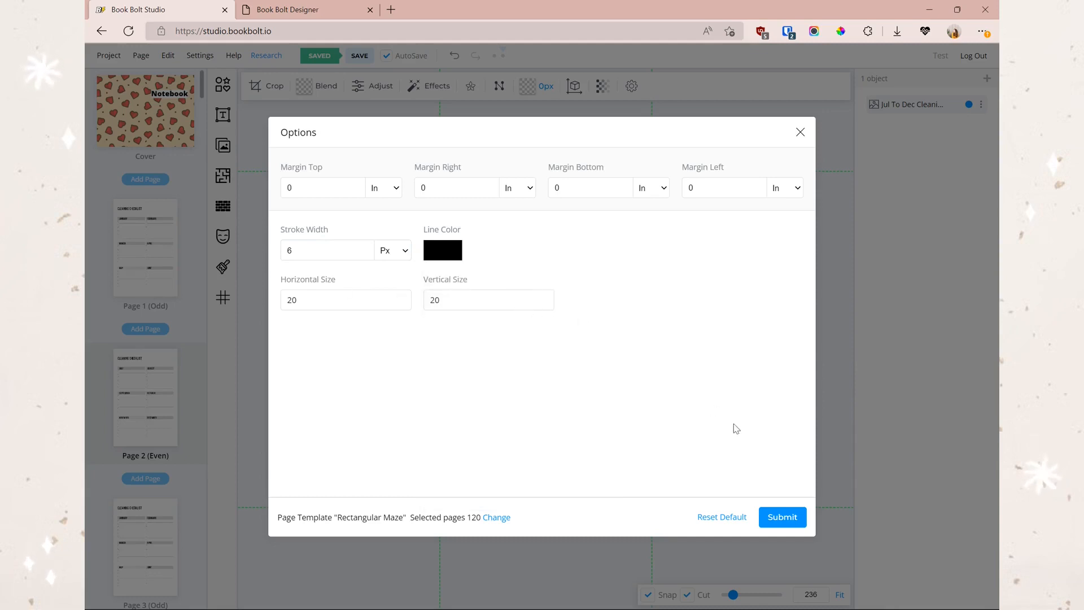
left_click(788, 515)
scroll(112, 309, "down", 20)
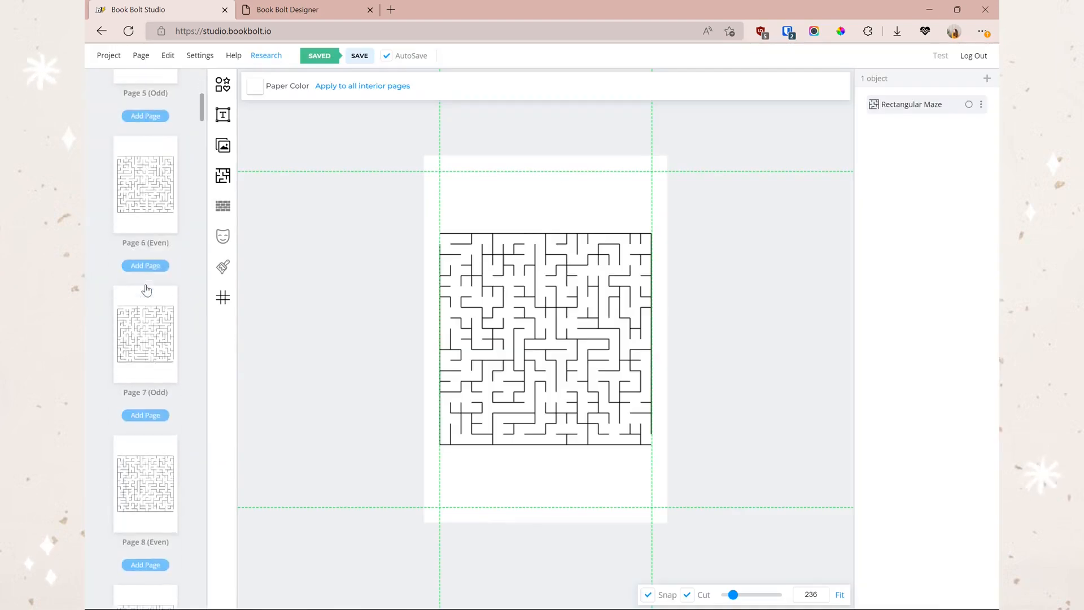
- Preview cyan and purple maze line colours, then set them back to black
scroll(172, 288, "up", 10)
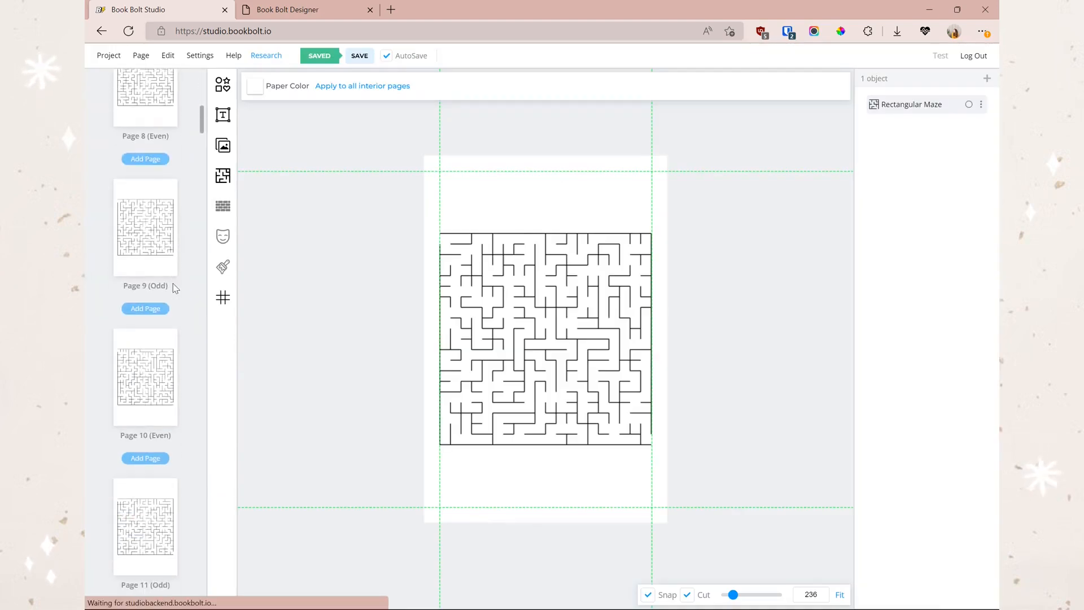
scroll(161, 362, "up", 8)
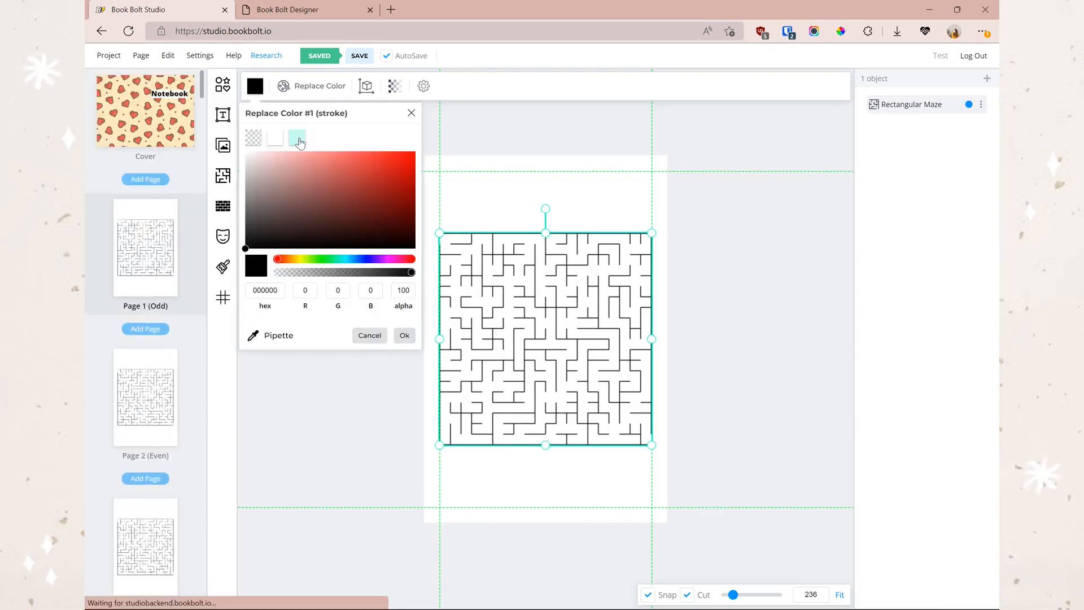
left_click(299, 140)
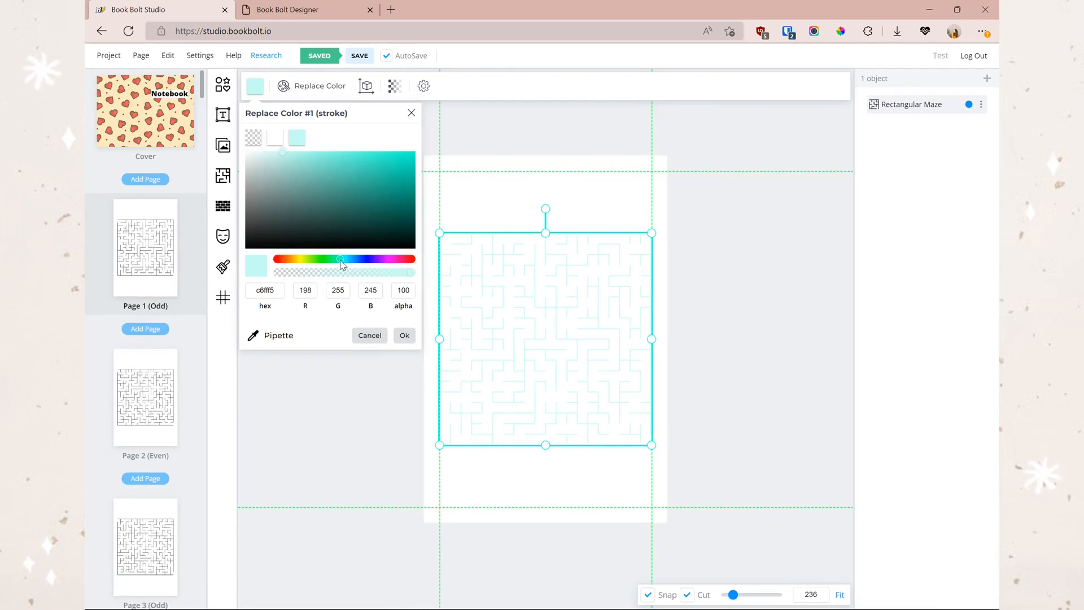
left_click_drag(341, 259, 381, 259)
left_click_drag(297, 165, 416, 151)
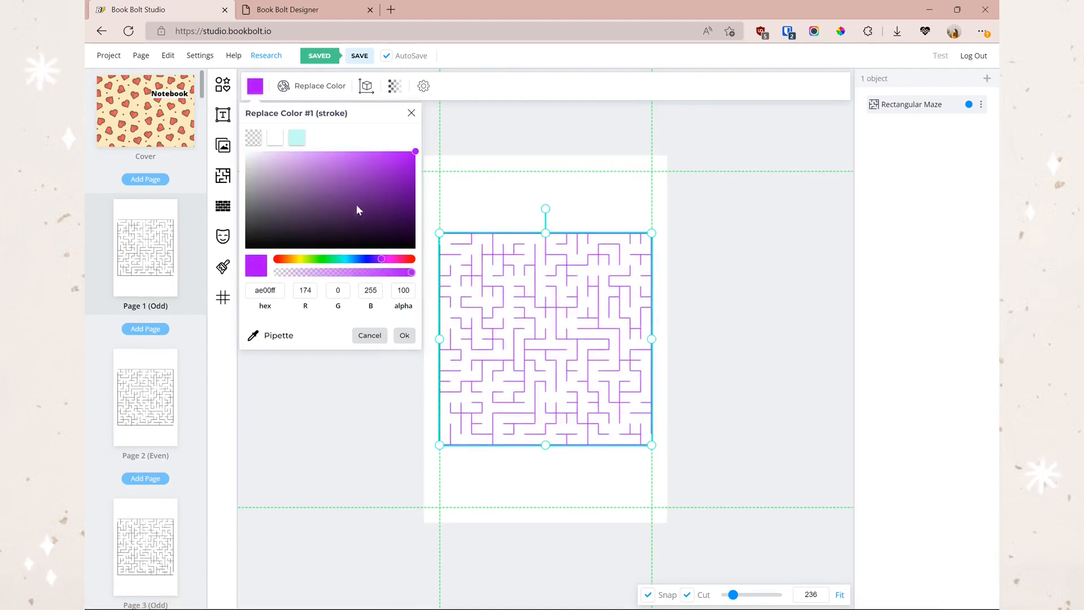
left_click_drag(330, 218, 223, 265)
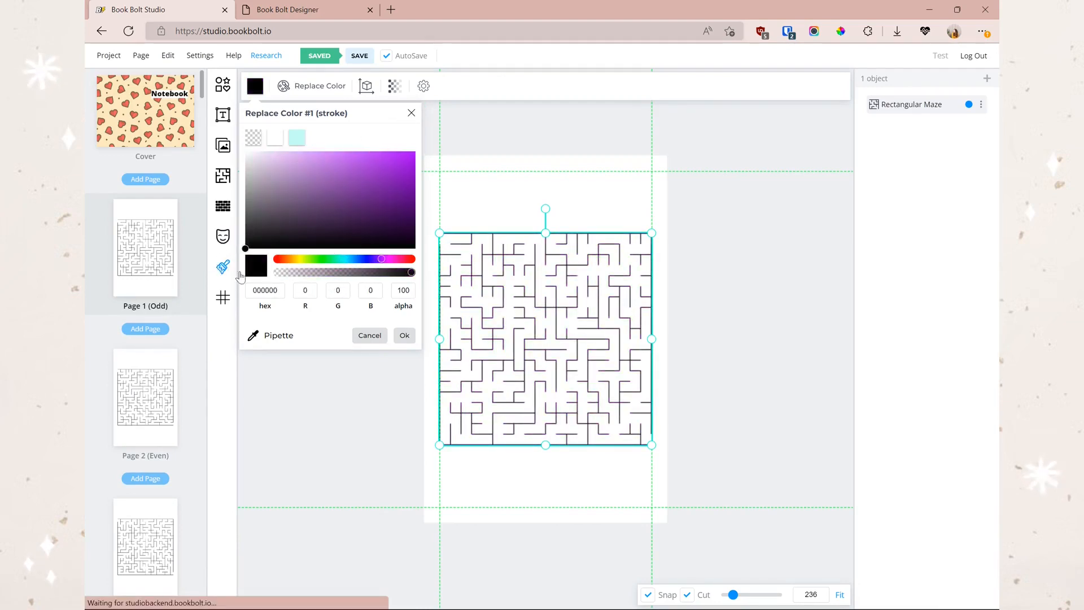
left_click(404, 335)
- Choose the WordsSearch template for all pages except the cover
left_click(223, 175)
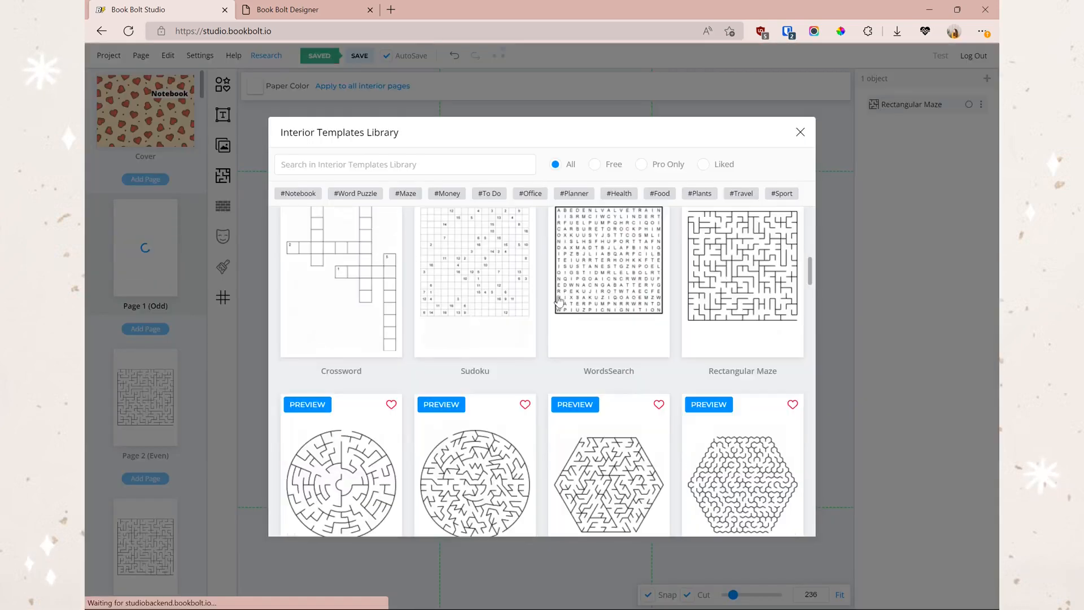
scroll(402, 422, "up", 6)
scroll(572, 444, "down", 4)
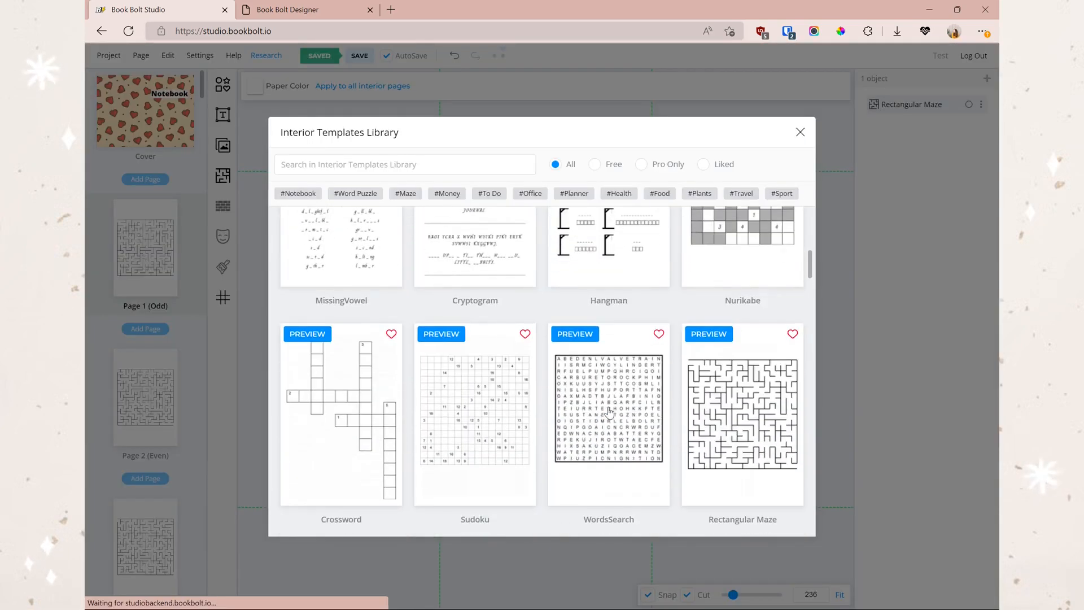
left_click(573, 444)
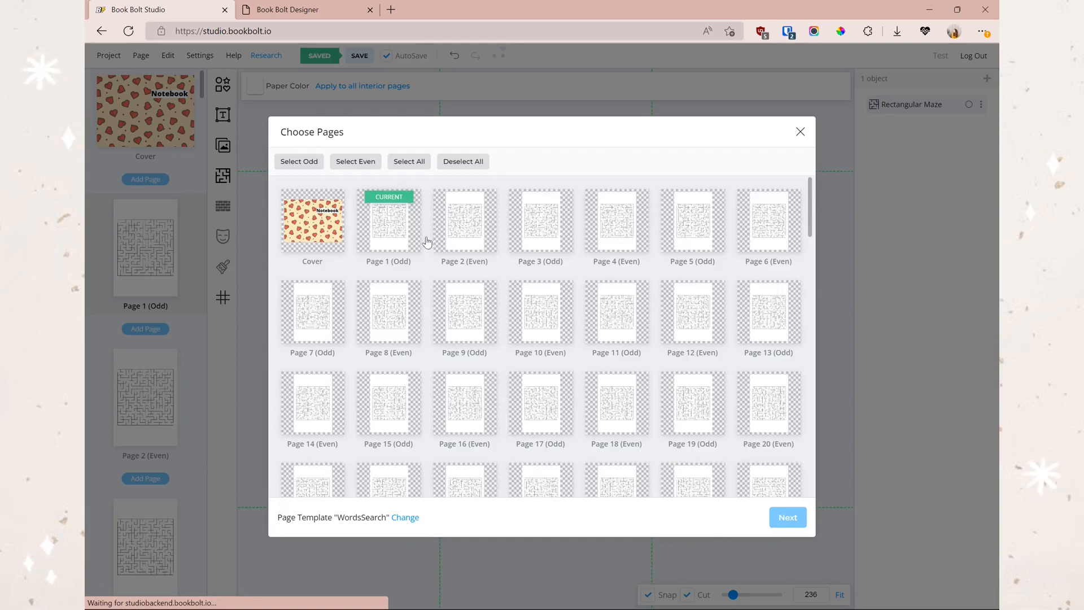
left_click(319, 228)
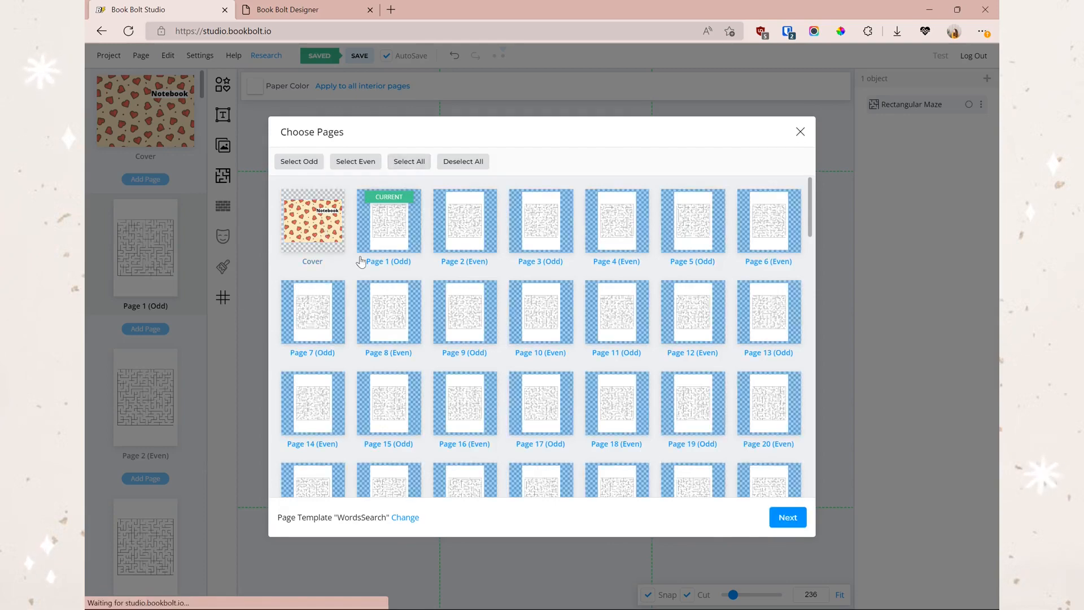
left_click(787, 517)
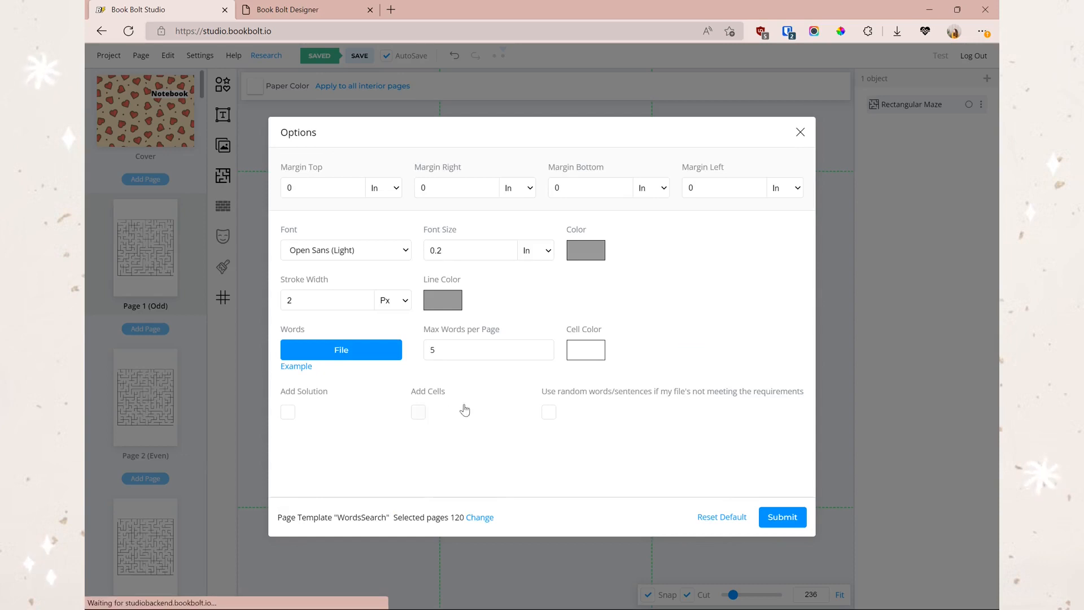
- Tick random words, word file and solutions, cancel the setup, then shift the maze up-left
left_click(551, 415)
left_click(347, 356)
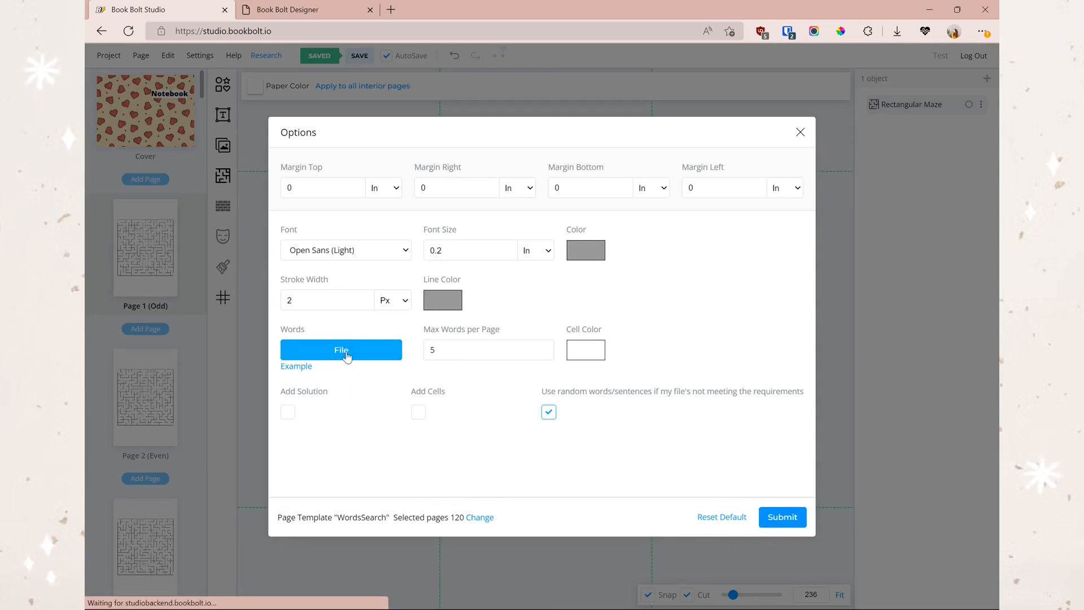
left_click(288, 412)
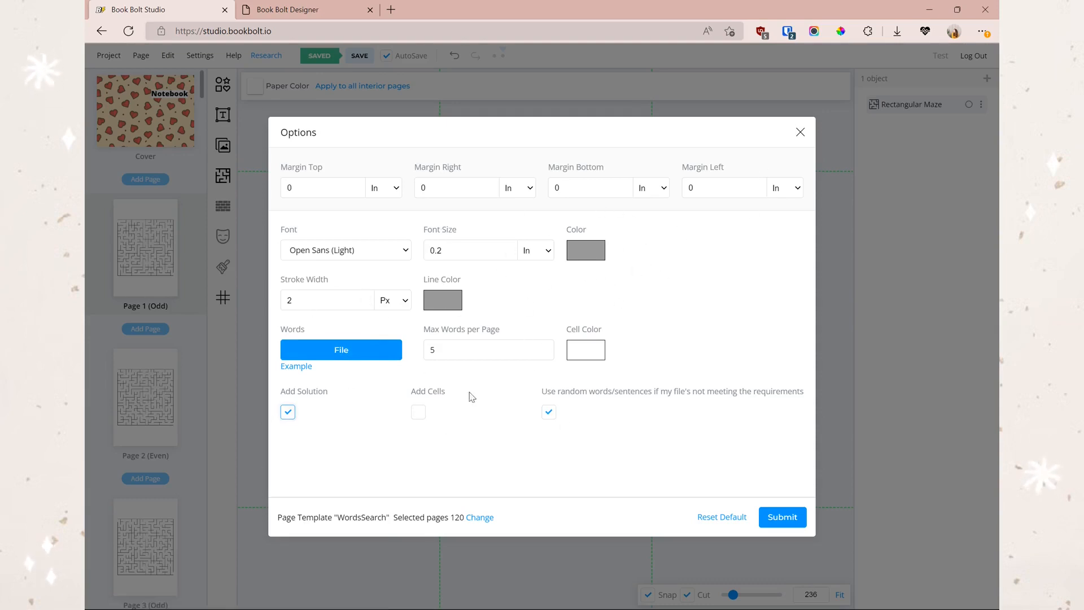
left_click(799, 133)
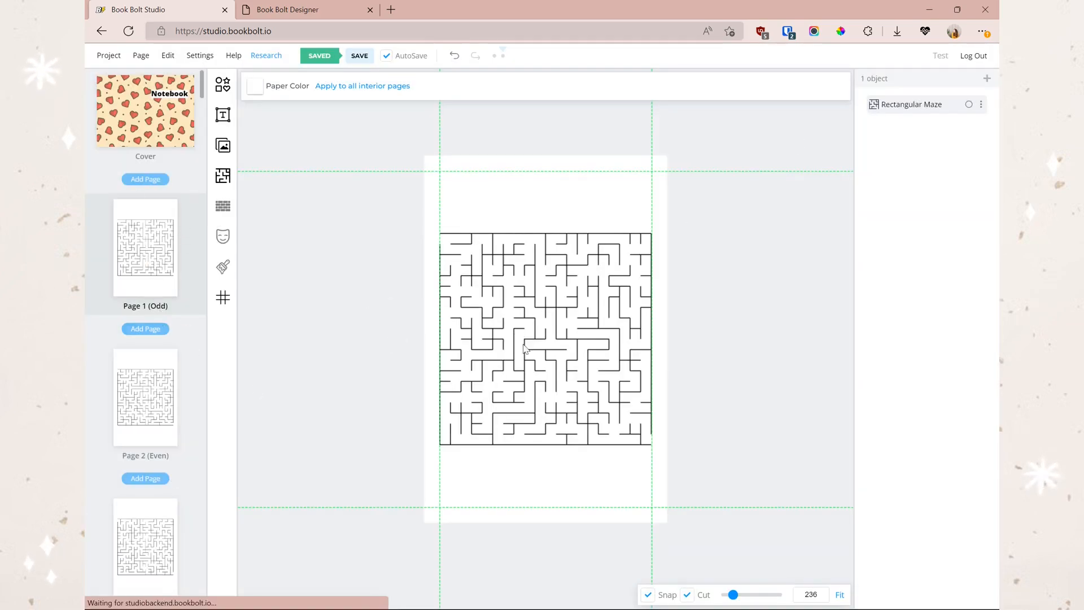
left_click_drag(562, 379, 508, 288)
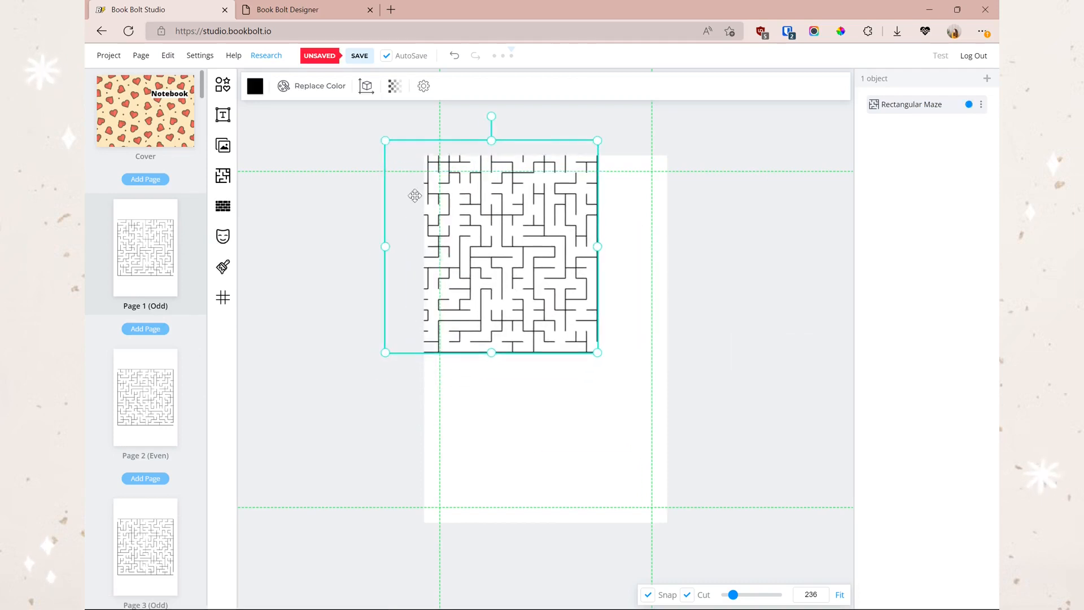
- Recolour the Page 1 maze red, fade it to 28% opacity, then delete it
left_click(255, 86)
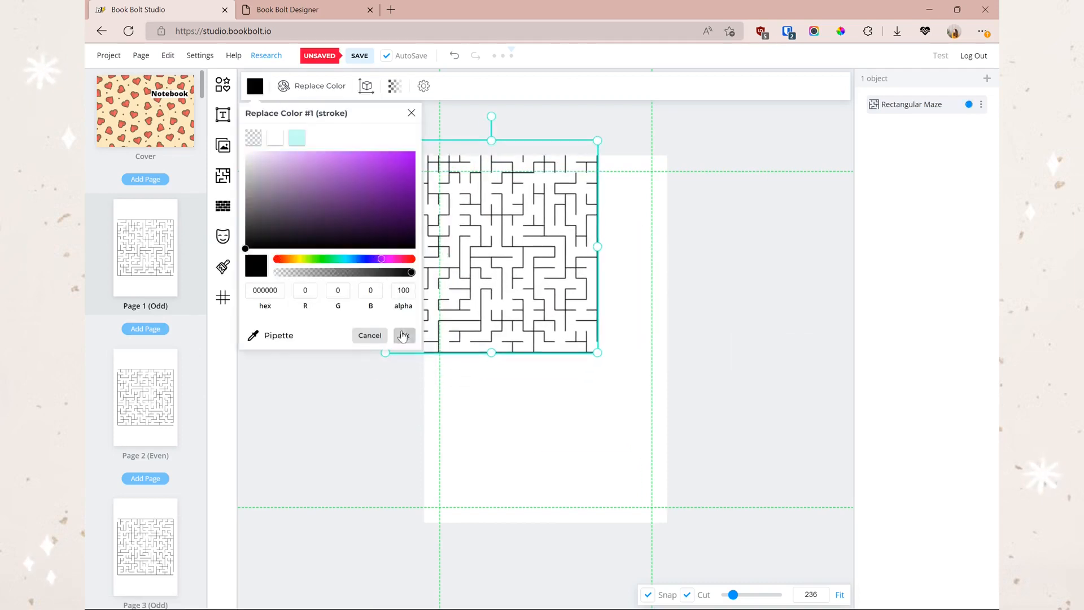
left_click(405, 335)
left_click(394, 86)
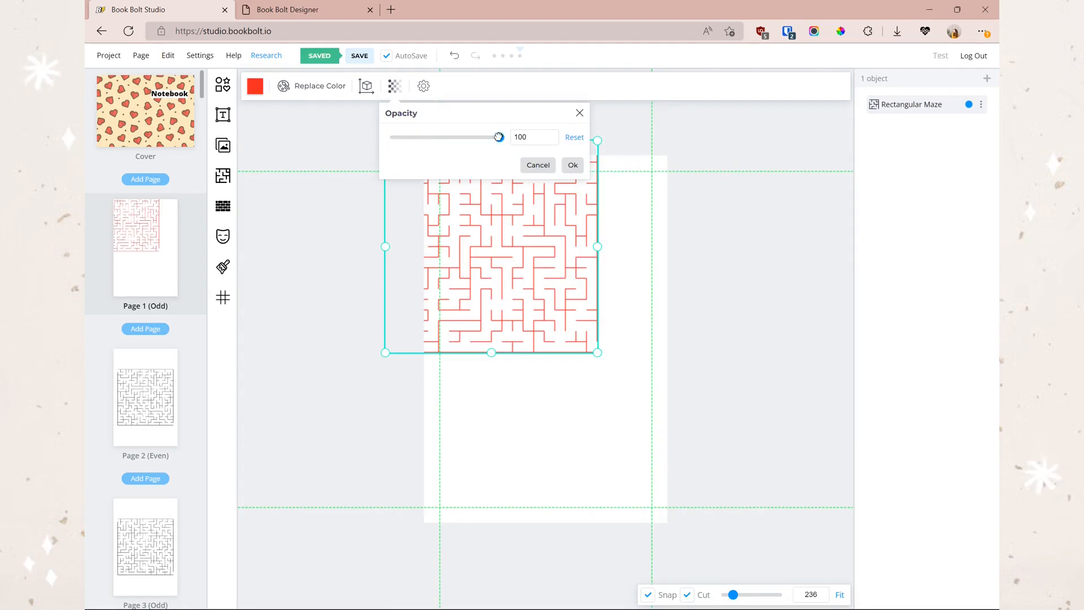
left_click_drag(497, 137, 420, 136)
left_click(573, 165)
left_click(665, 313)
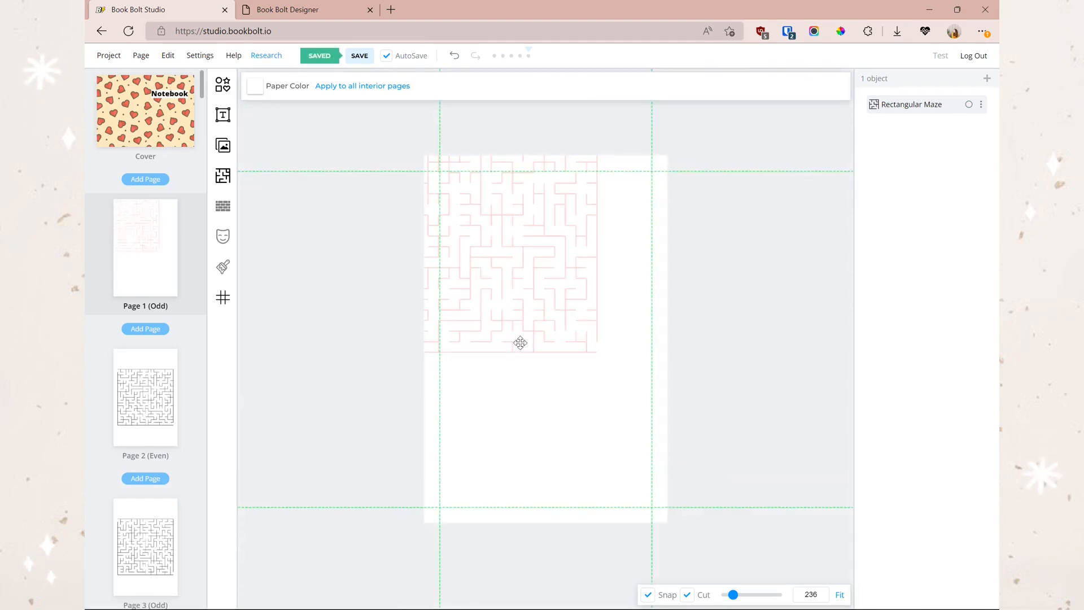
left_click(526, 343)
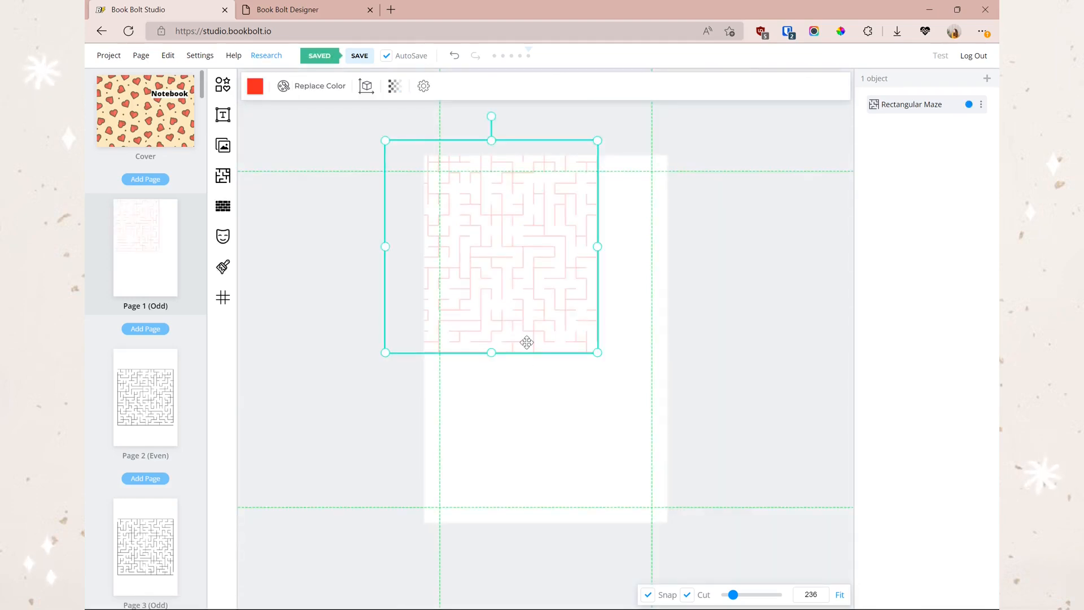
key("Delete")
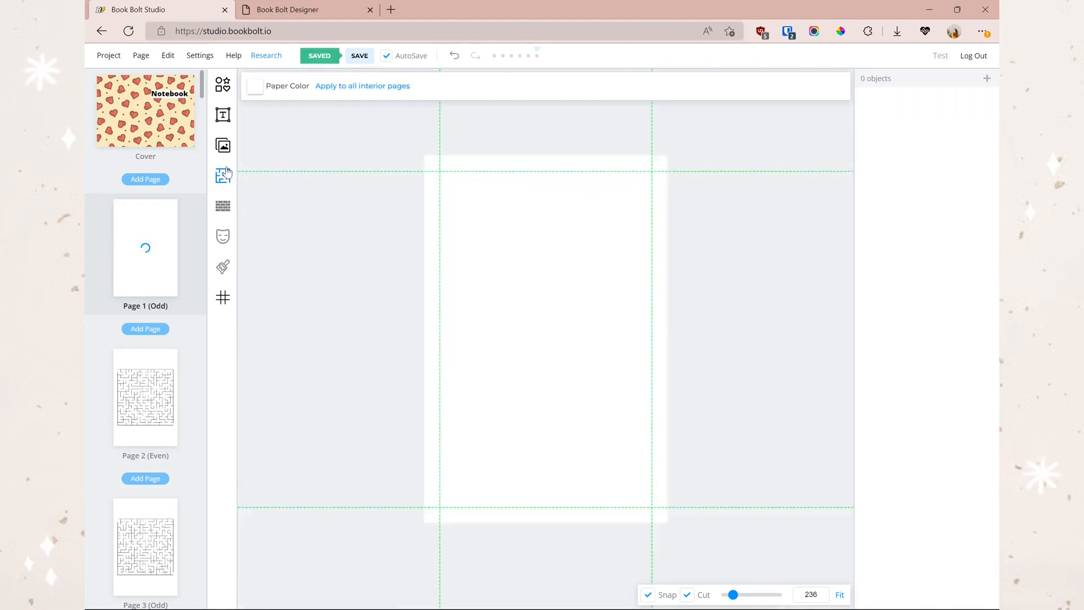
left_click(228, 149)
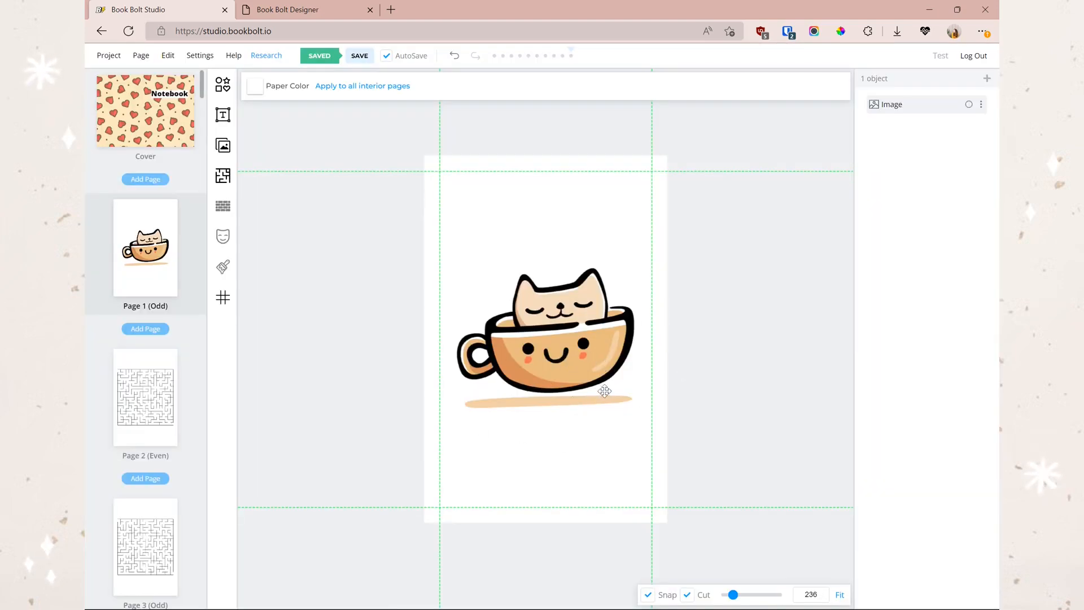
left_click(599, 363)
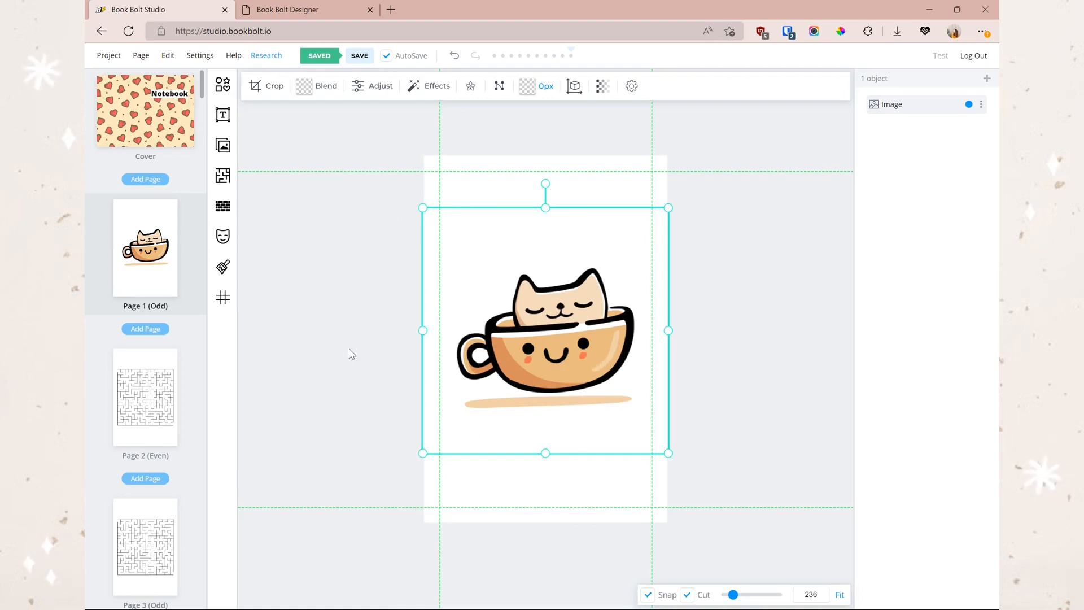
left_click(306, 17)
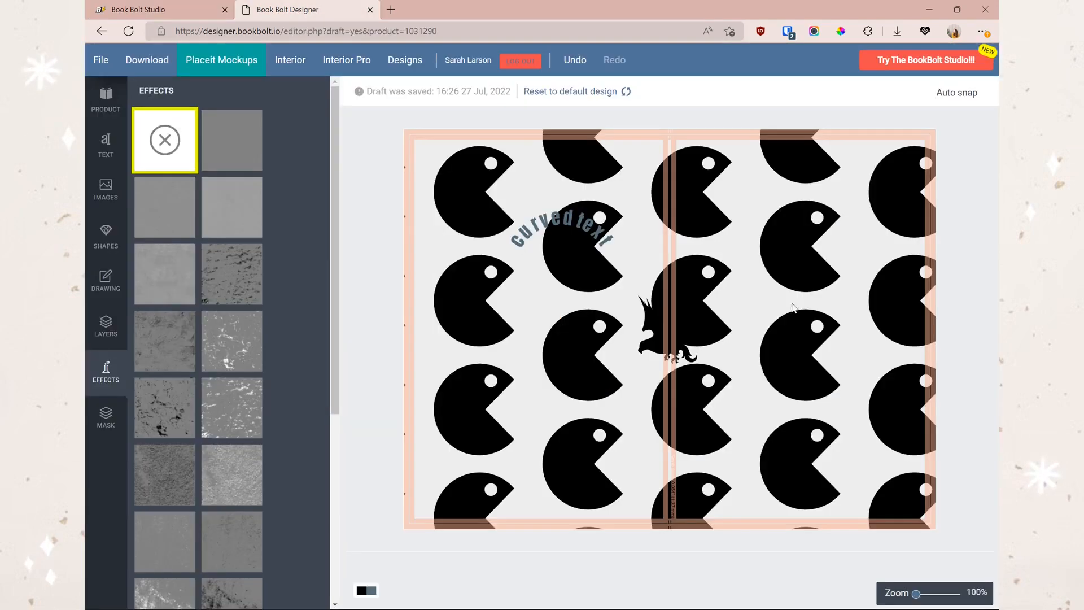
left_click(203, 16)
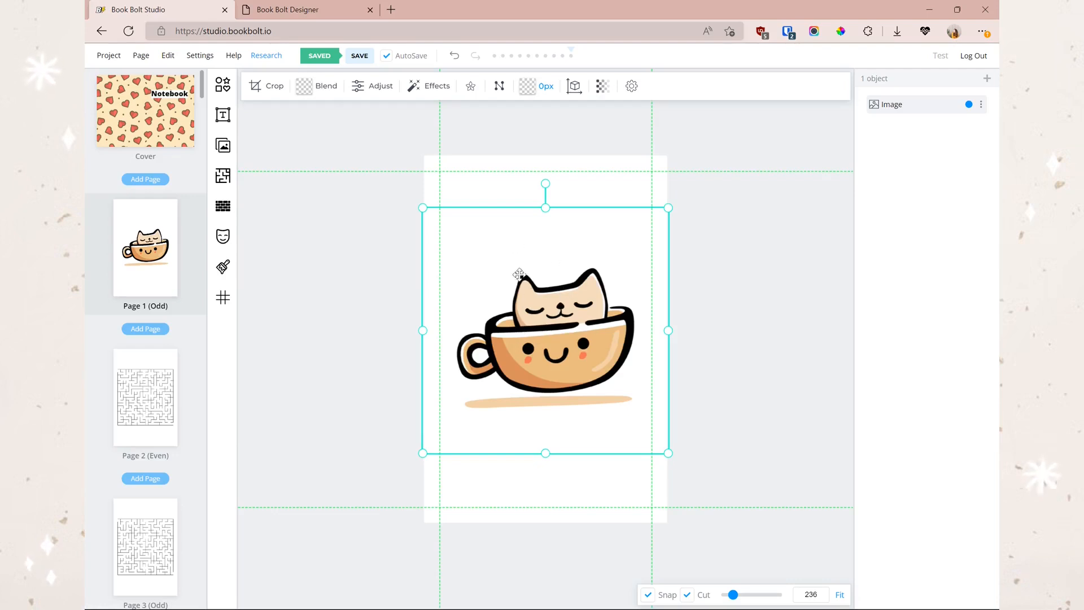
- Convert the cat-in-a-cup picture to black line art and select the resulting outline
left_click(470, 88)
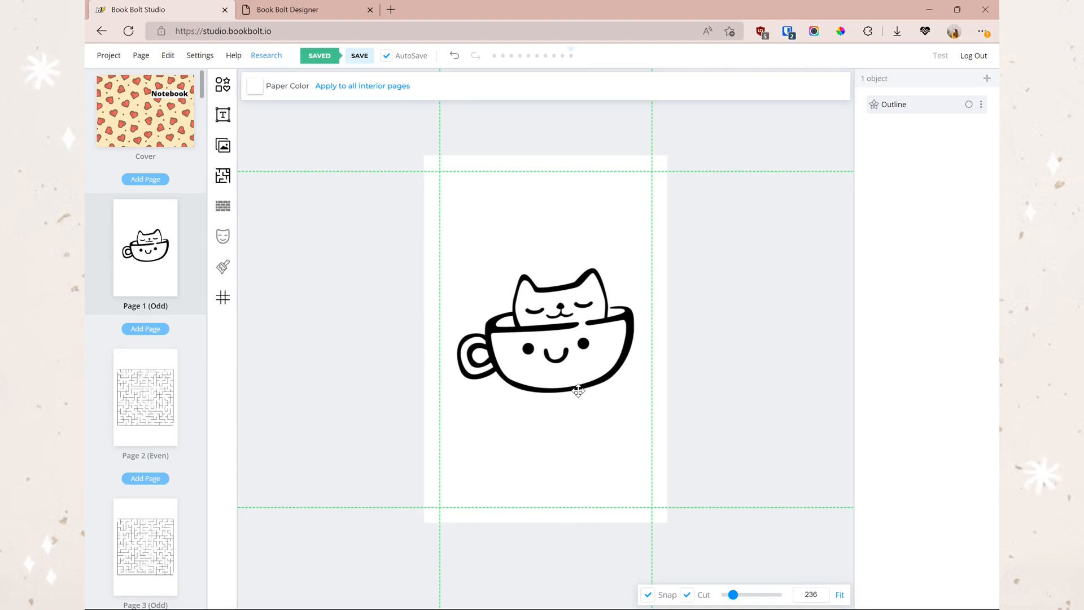
left_click(560, 367)
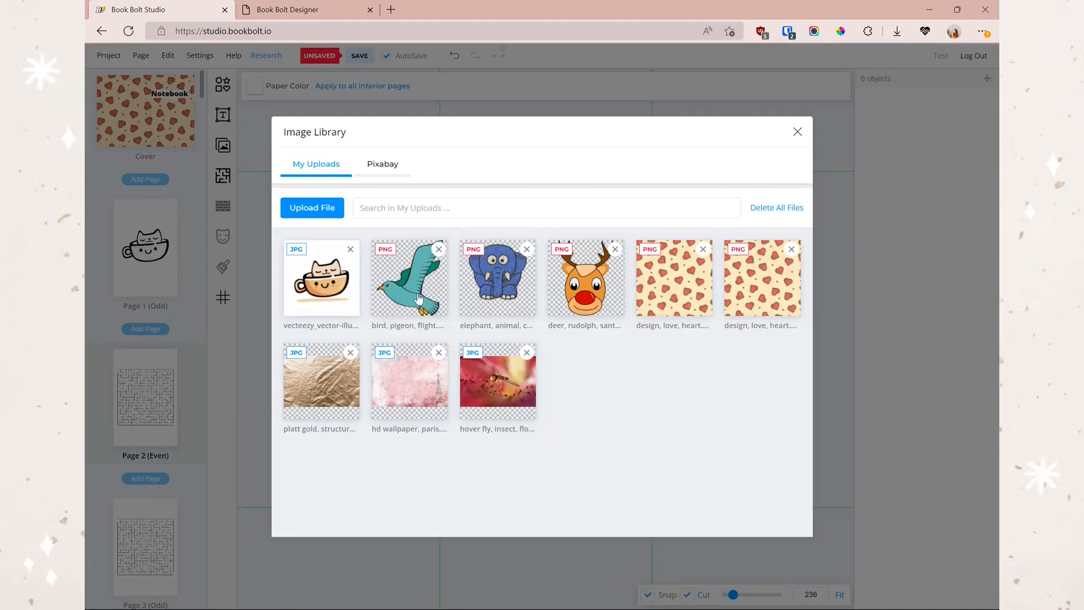
- Add the bird picture to Page 2 and outline it, comparing against Page 1
left_click(425, 285)
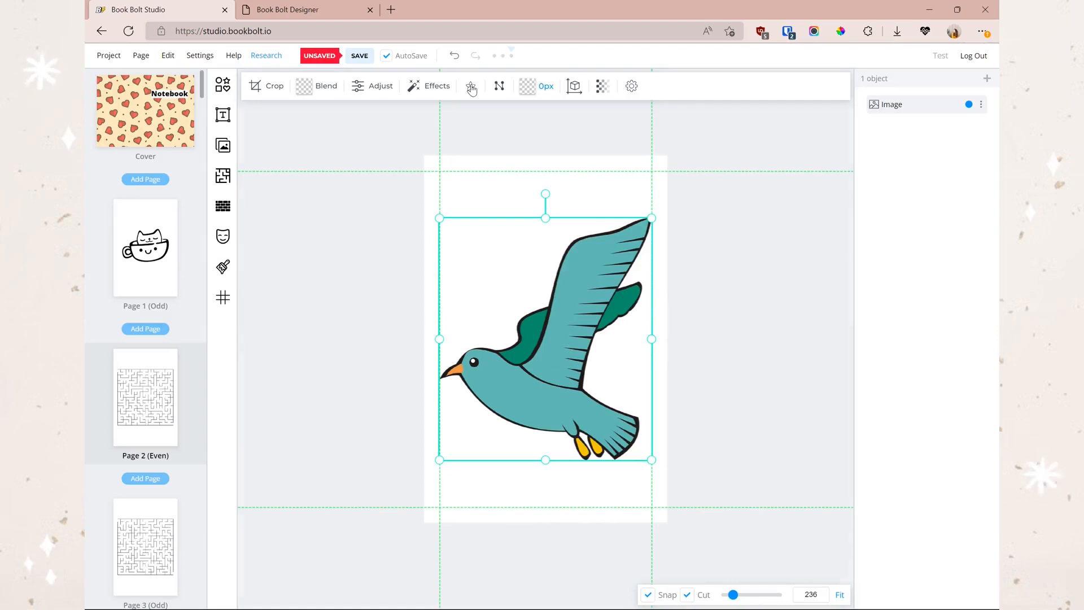
left_click(471, 87)
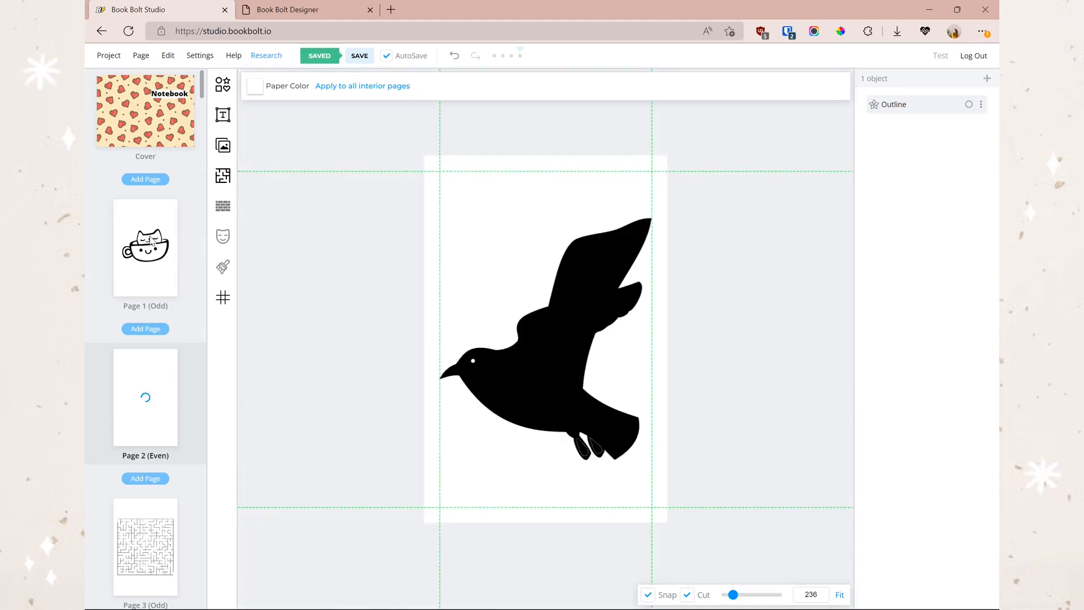
left_click(150, 242)
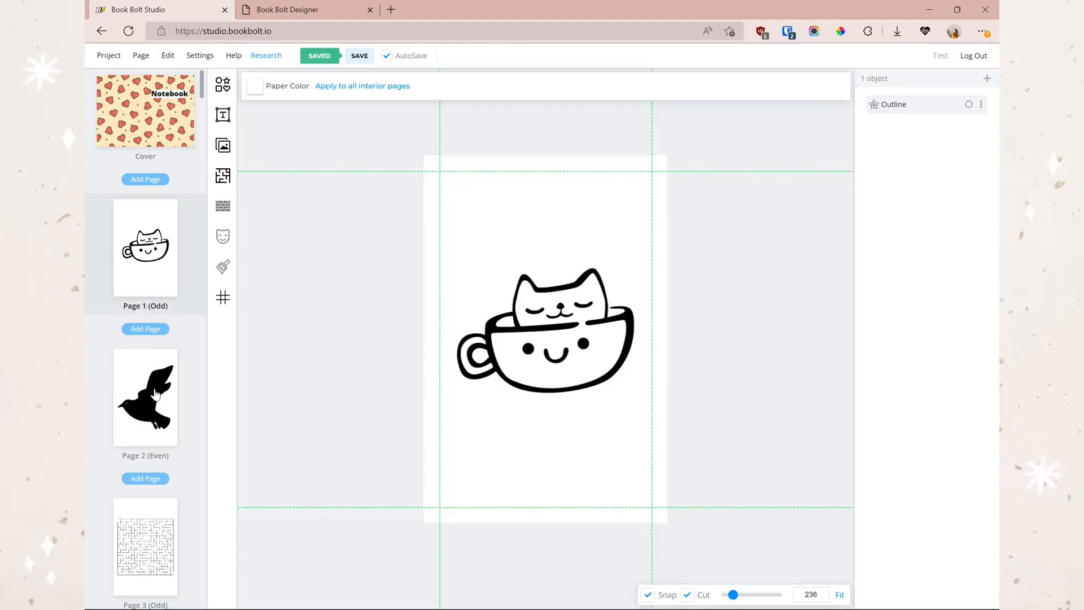
left_click(145, 396)
left_click(175, 414)
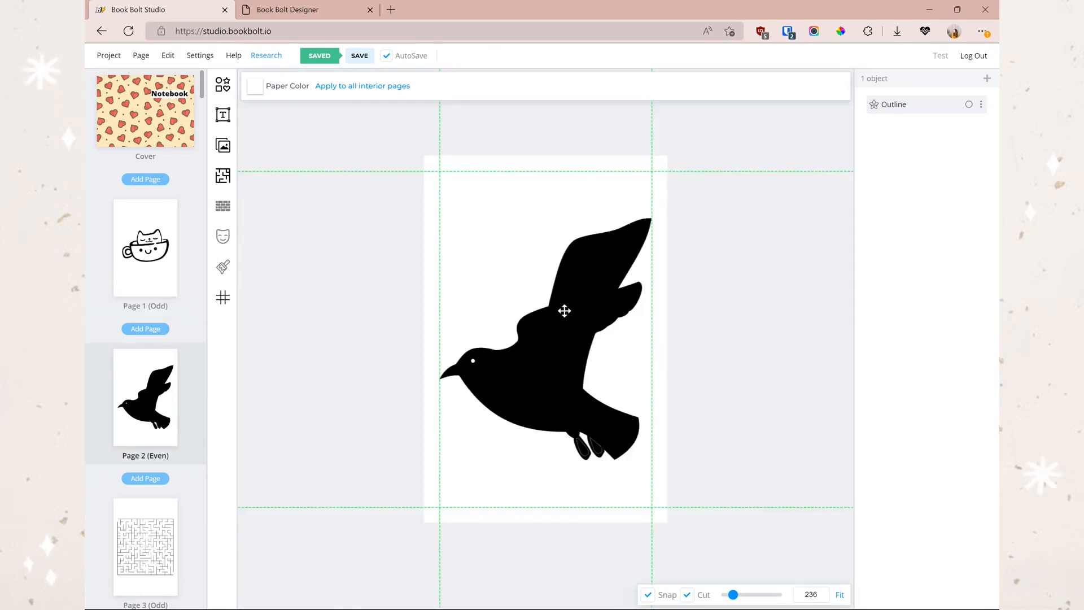
left_click(591, 349)
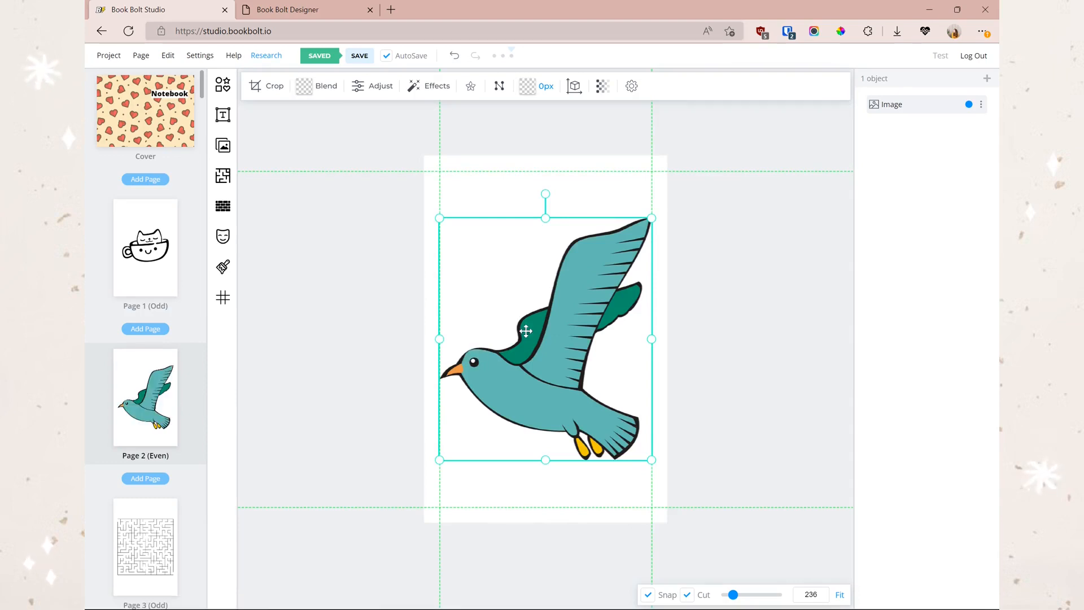
left_click(144, 275)
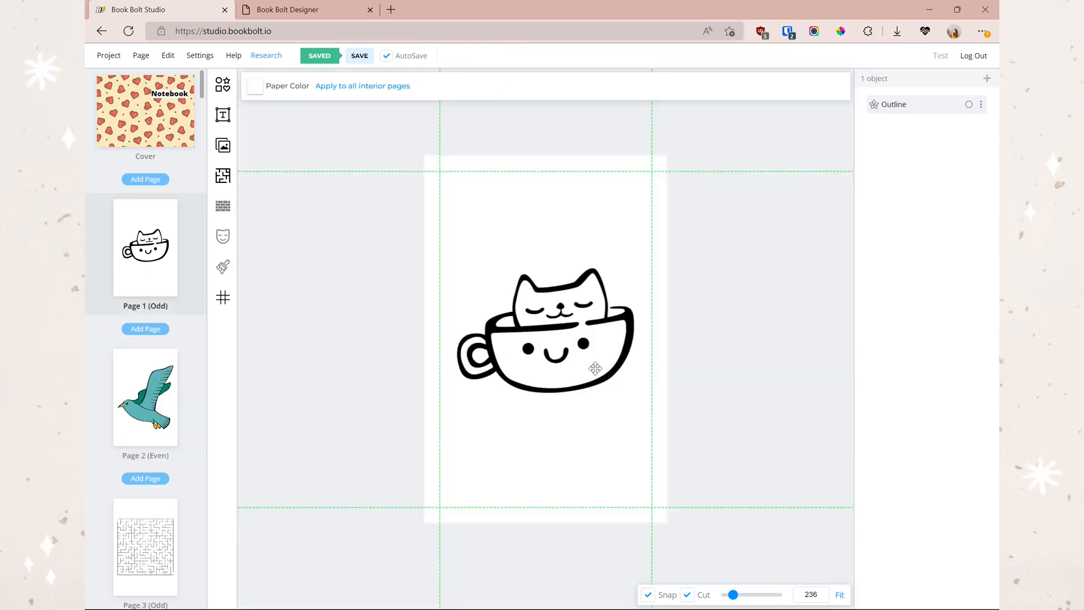
left_click(162, 425)
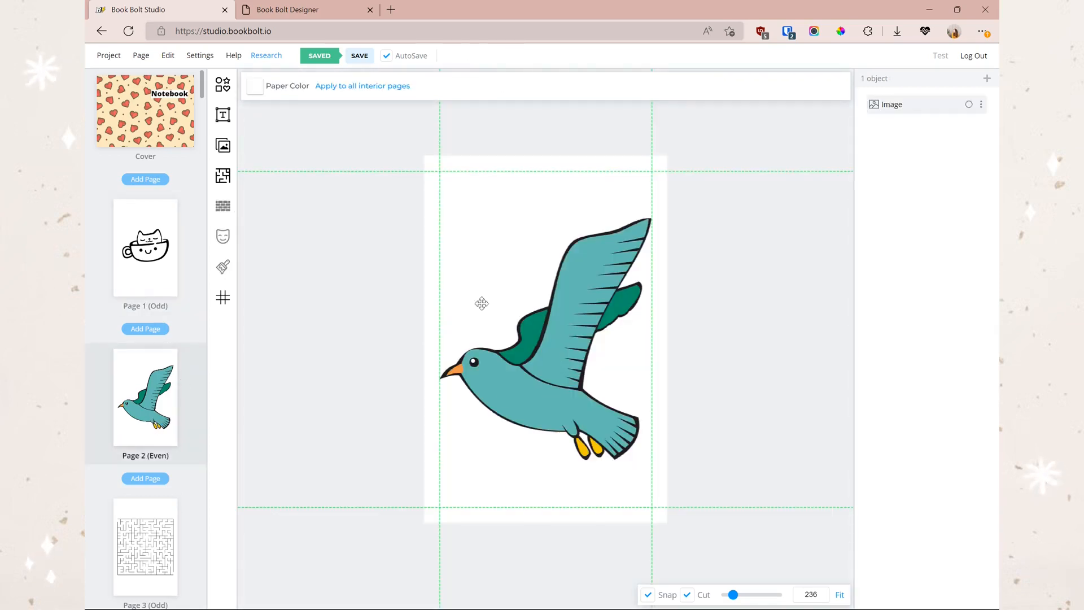
- Add the deer picture to Page 2, centre it, delete the bird, and outline the deer
left_click(223, 146)
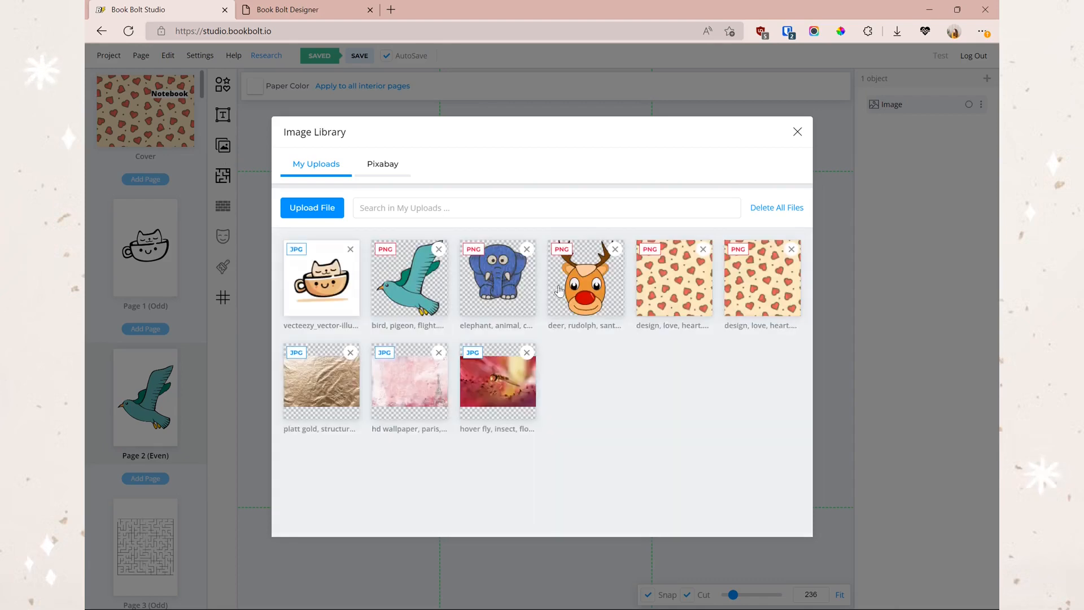
left_click(620, 311)
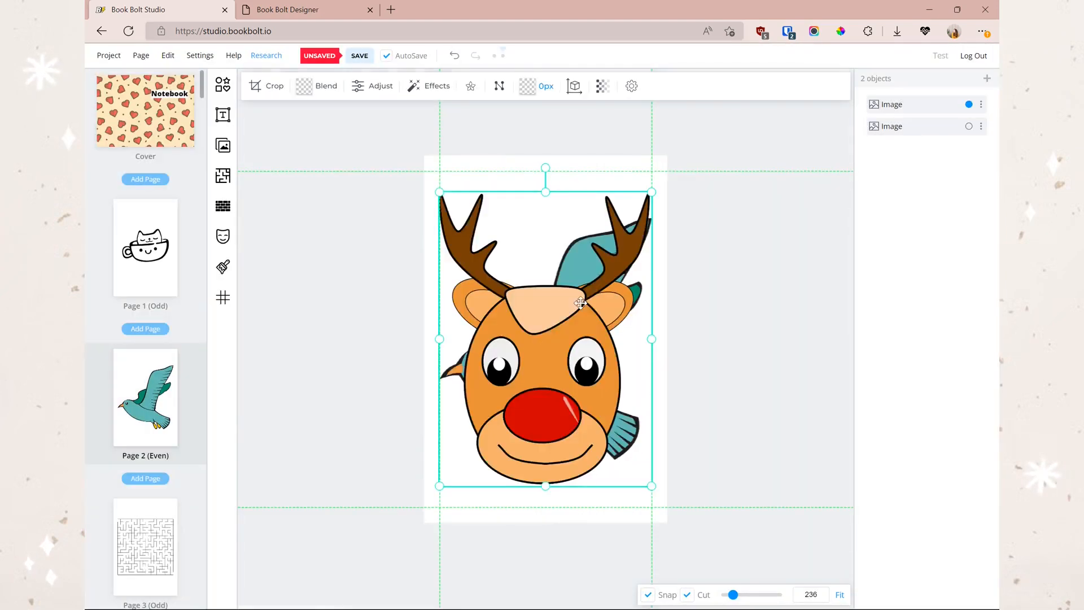
left_click(630, 287)
left_click_drag(511, 318, 582, 325)
key("Delete")
left_click(471, 86)
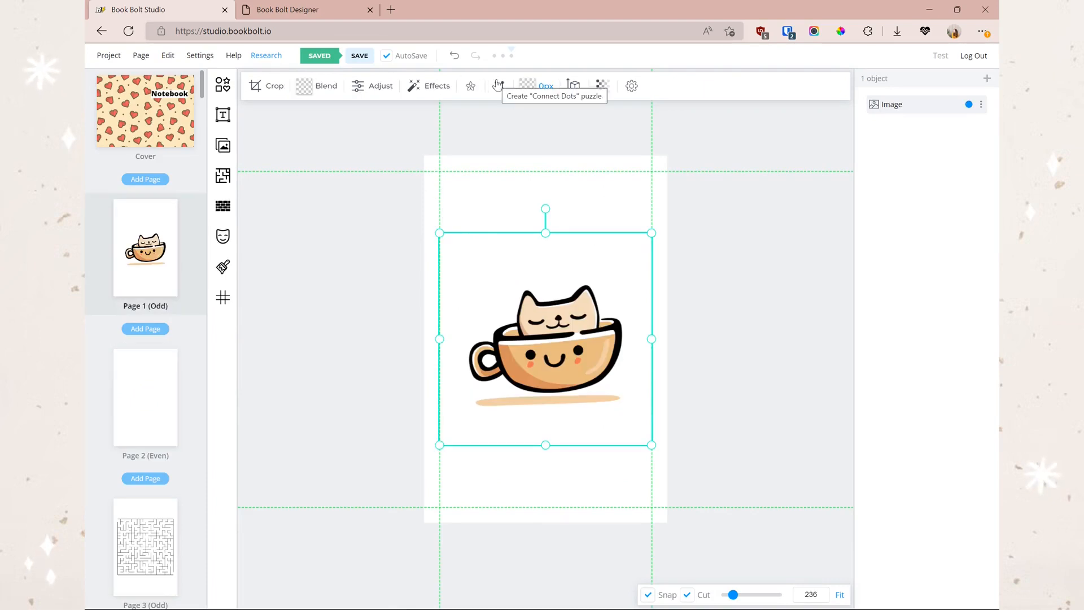
- Start a Connect Dots puzzle, placing dots along the cup's bottom rim and up the left ear
left_click(497, 86)
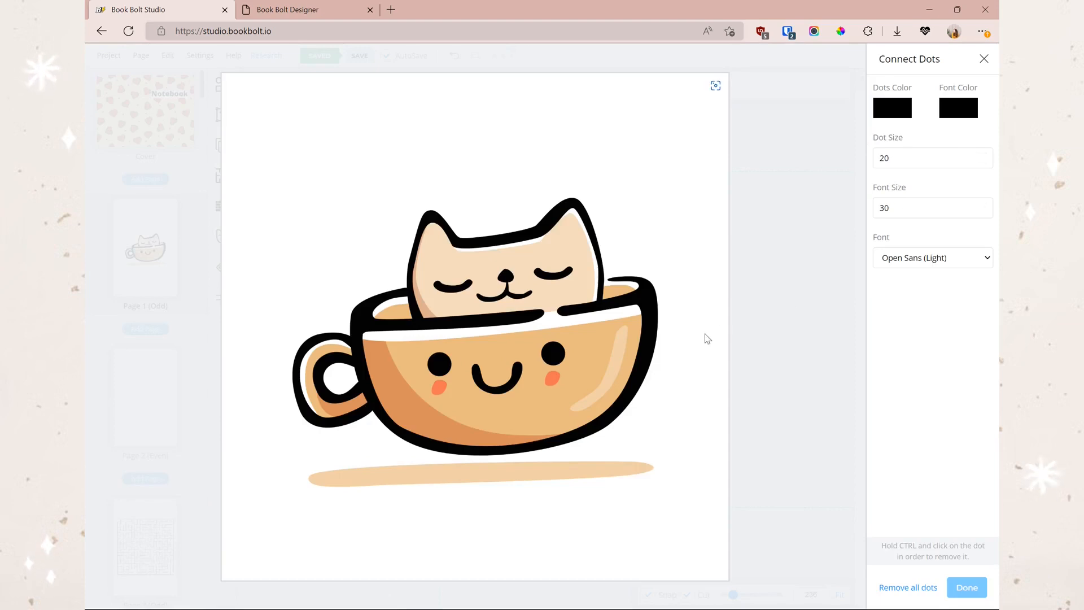
left_click(645, 287)
left_click(618, 417)
left_click(578, 439)
left_click(519, 446)
left_click(457, 453)
left_click(418, 436)
left_click(381, 413)
left_click(361, 315)
left_click(380, 293)
left_click(401, 289)
left_click(406, 265)
left_click(414, 246)
left_click(421, 229)
left_click(431, 219)
- Continue the dots across the cat's head and right ear back to the cup rim
left_click(440, 222)
left_click(447, 230)
left_click(454, 239)
left_click(470, 241)
left_click(502, 237)
left_click(526, 238)
left_click(546, 232)
left_click(562, 211)
left_click(571, 201)
left_click(578, 207)
left_click(582, 217)
left_click(588, 233)
left_click(595, 256)
left_click(607, 281)
left_click(620, 279)
left_click(643, 277)
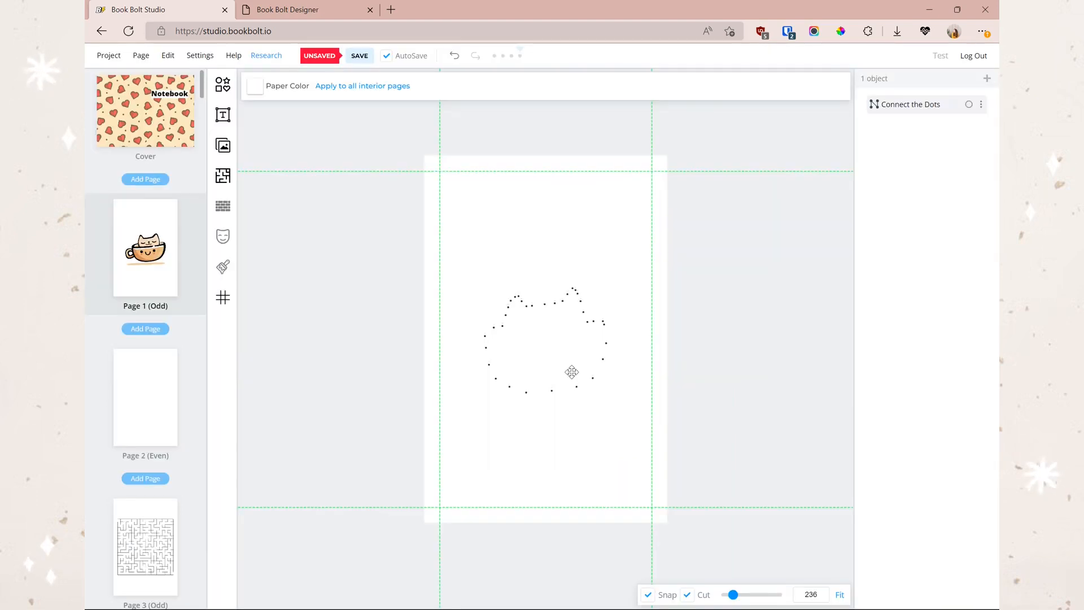
key("ctrl+z")
key("ctrl+z")
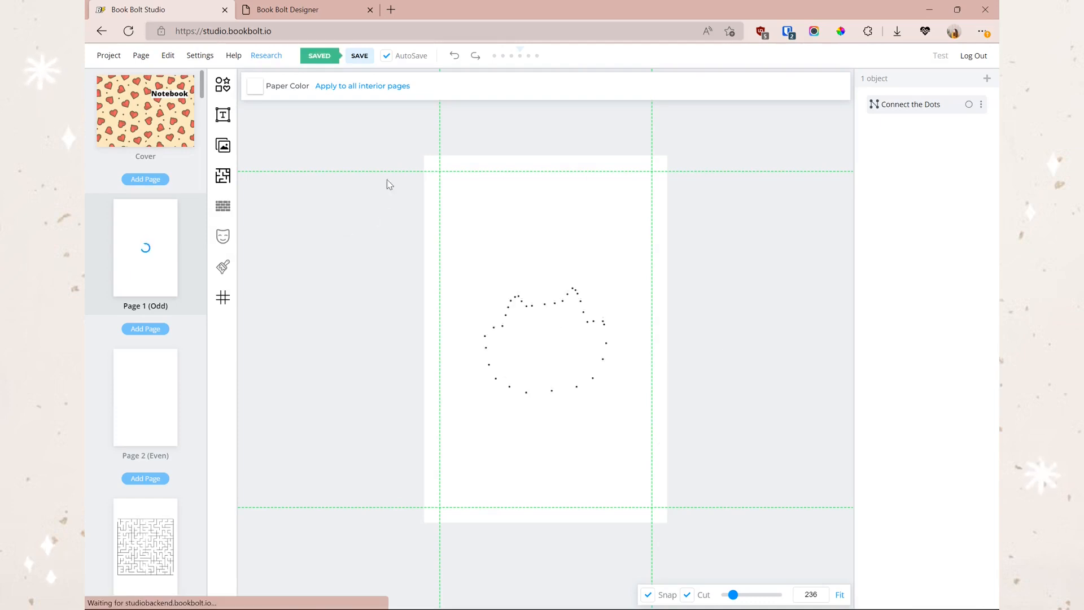
left_click(107, 59)
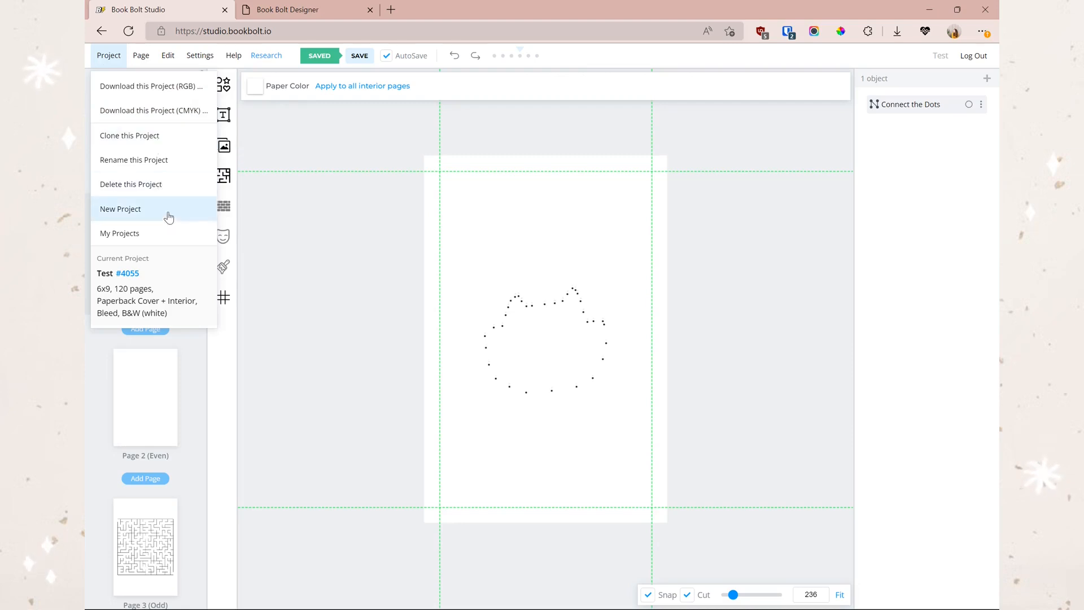
left_click(163, 233)
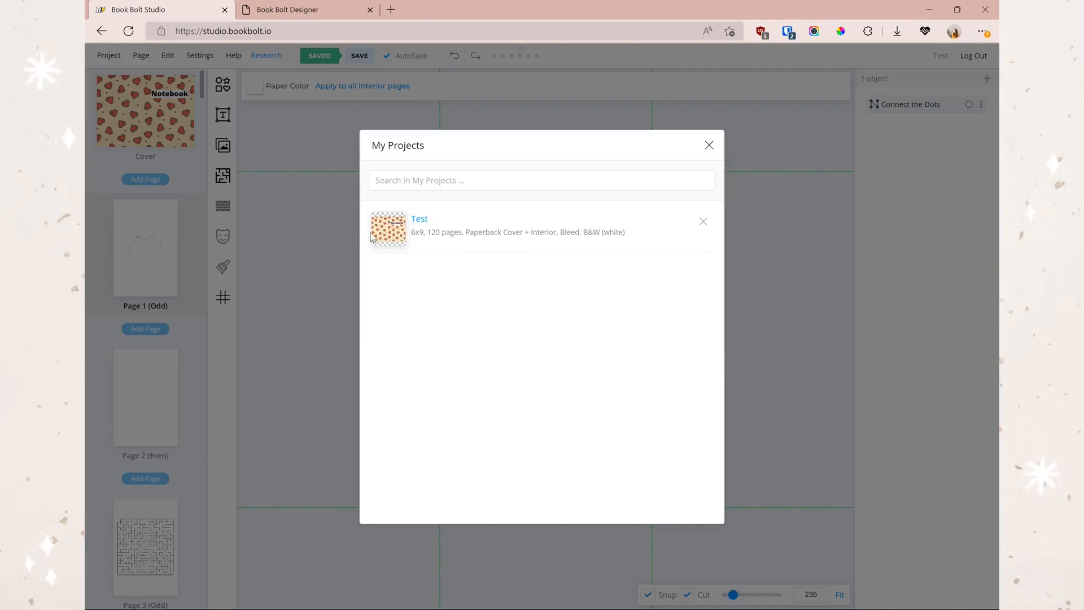
left_click(725, 142)
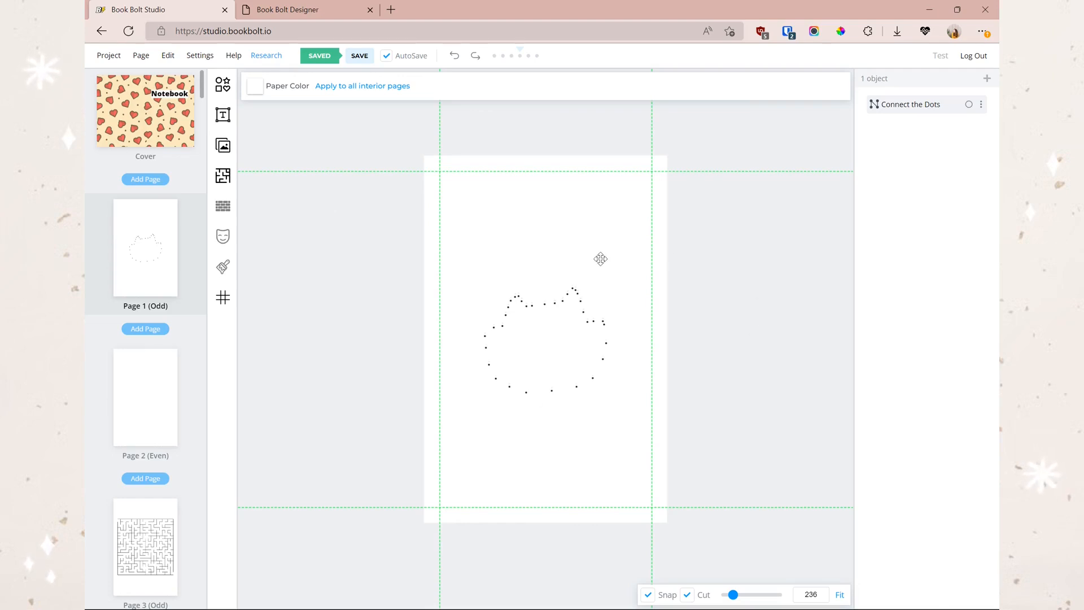
left_click(117, 162)
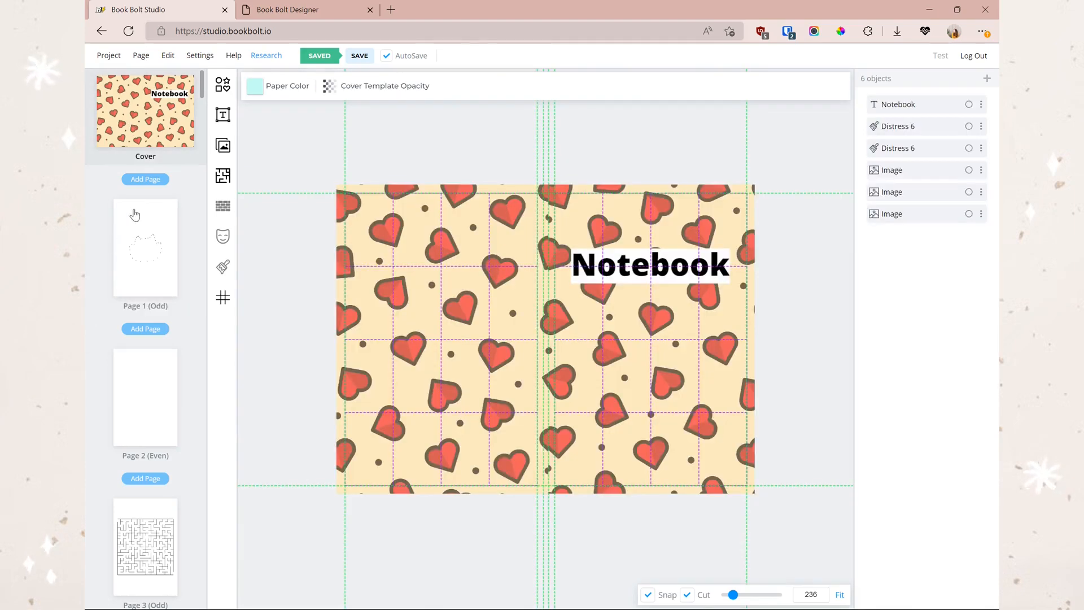
left_click(144, 247)
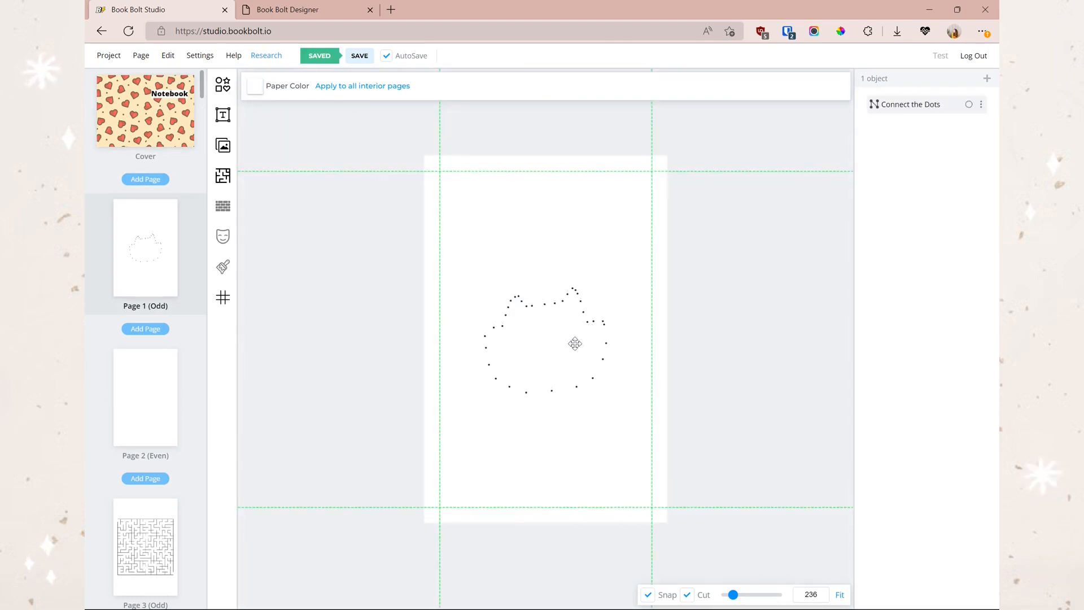
- Scroll down the page list and open Page 7 (Odd) with its black rectangular maze
left_click(576, 308)
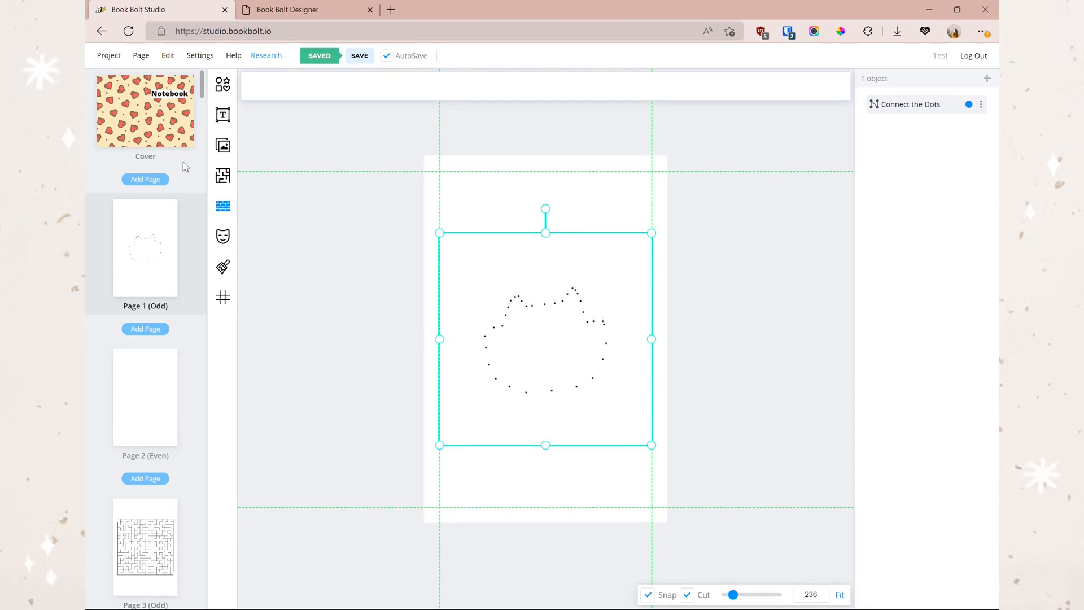
scroll(168, 281, "down", 3)
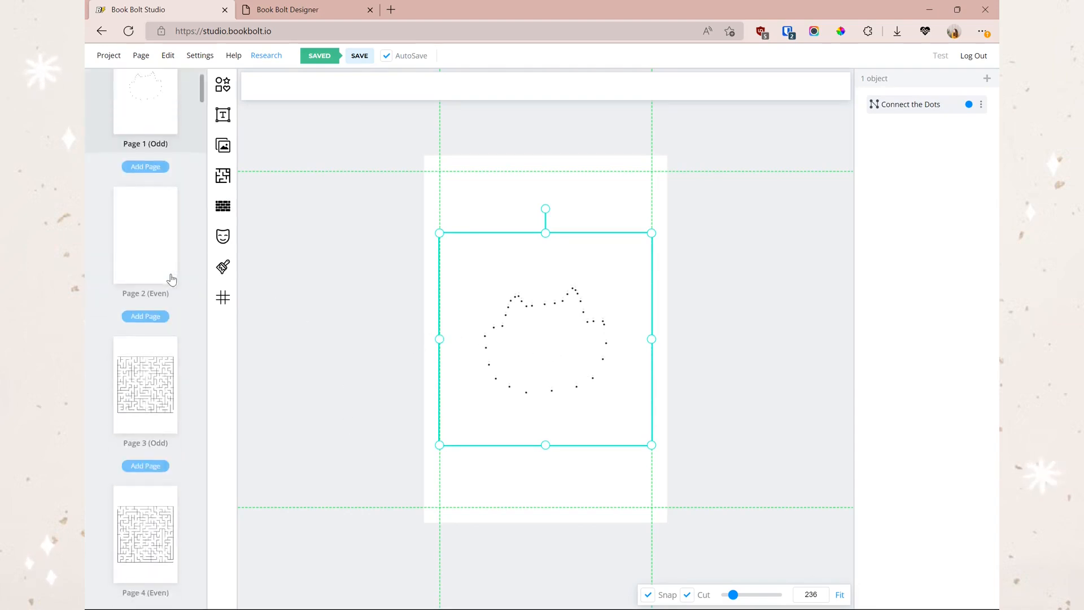
scroll(164, 267, "down", 7)
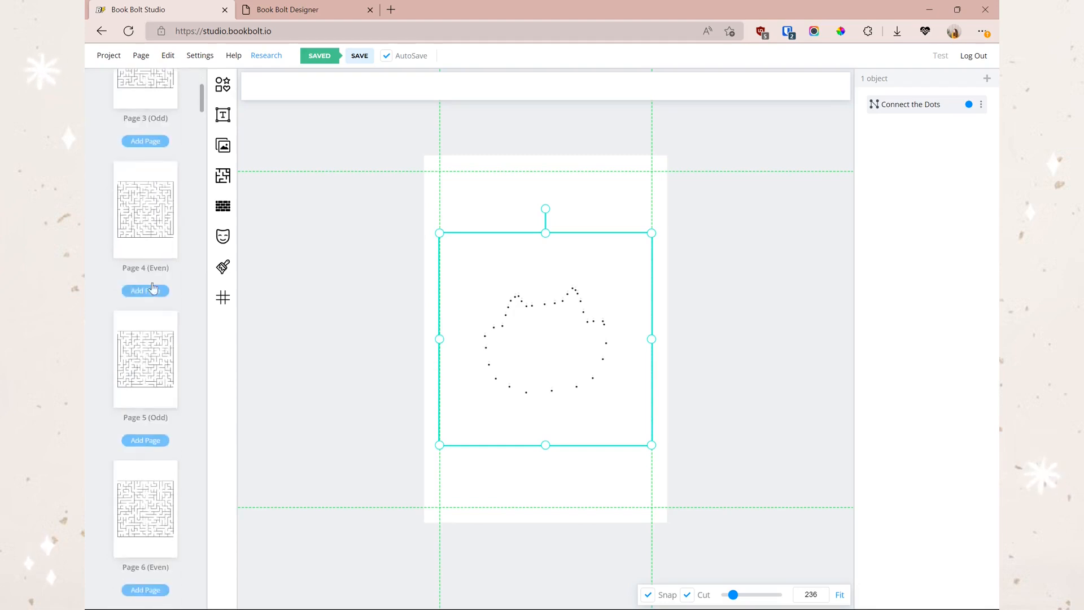
scroll(164, 299, "down", 7)
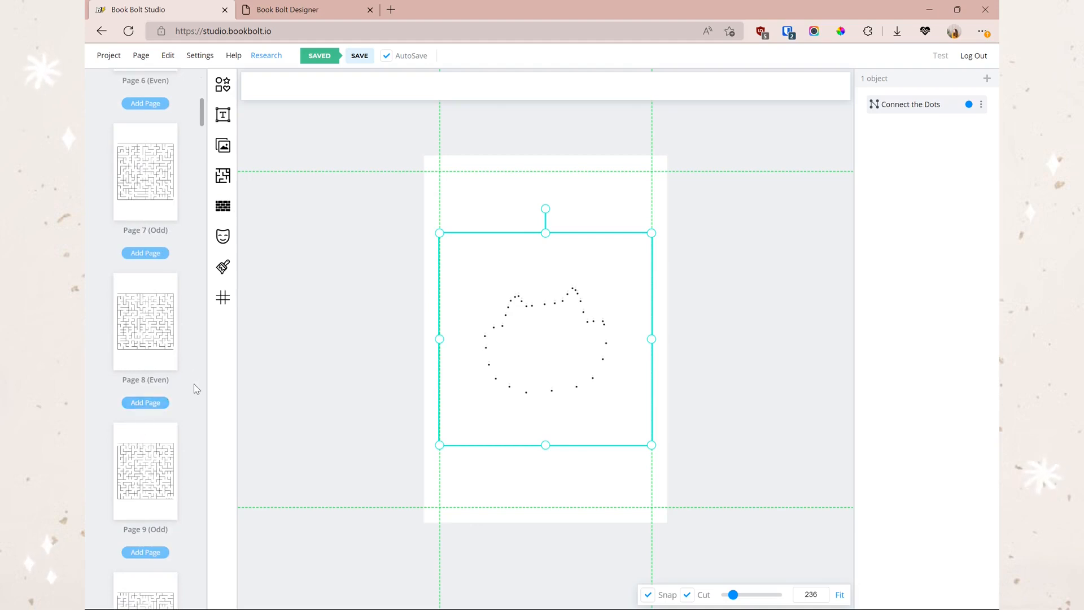
left_click(138, 188)
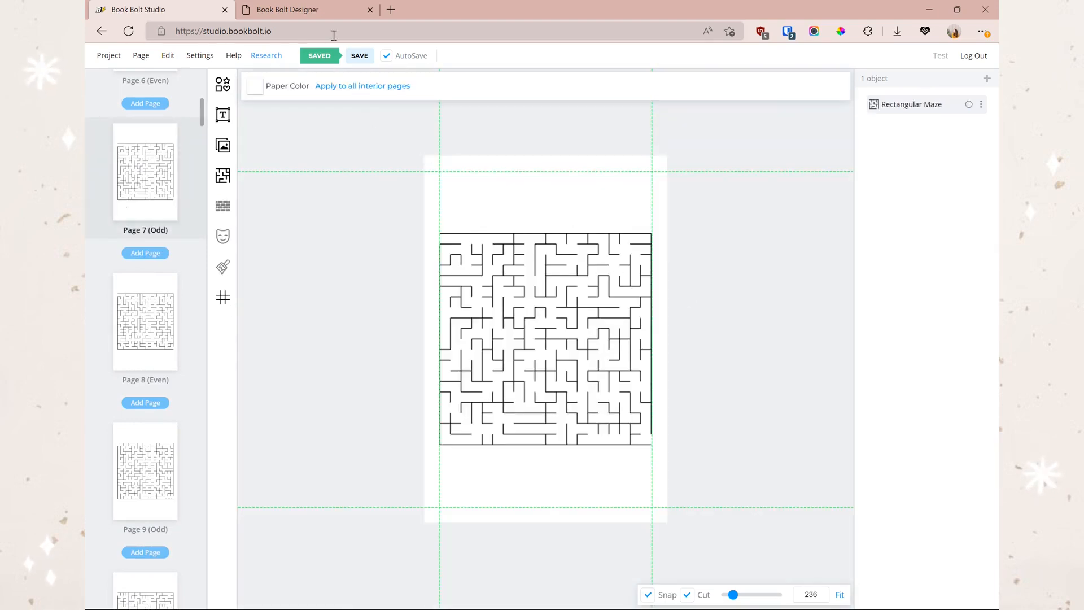
- From the Book Bolt Designer tab, launch Book Bolt Studio in a new browser tab
left_click(304, 12)
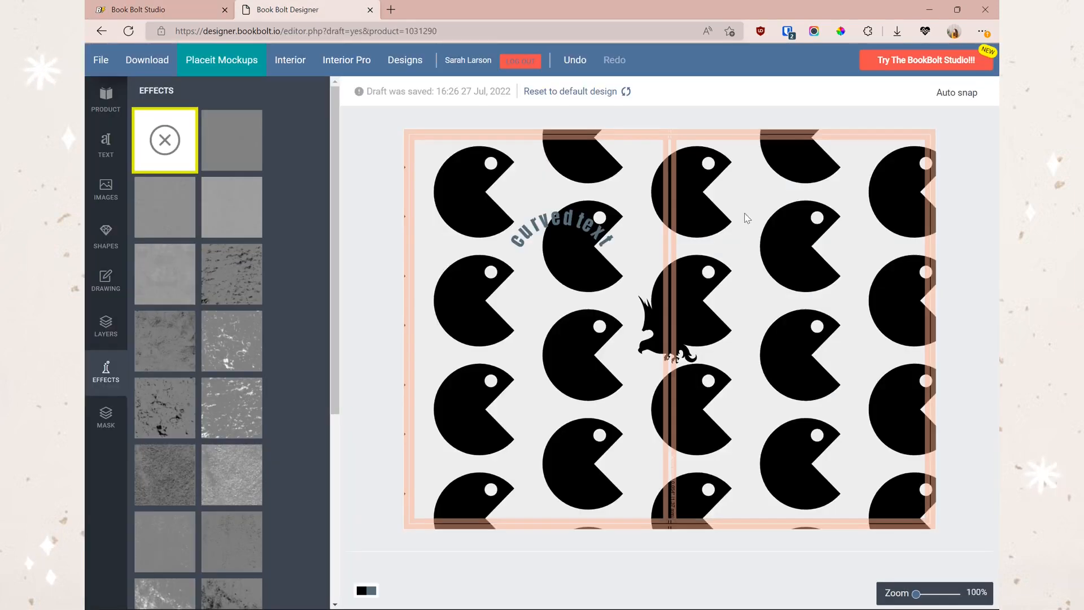
left_click(952, 61)
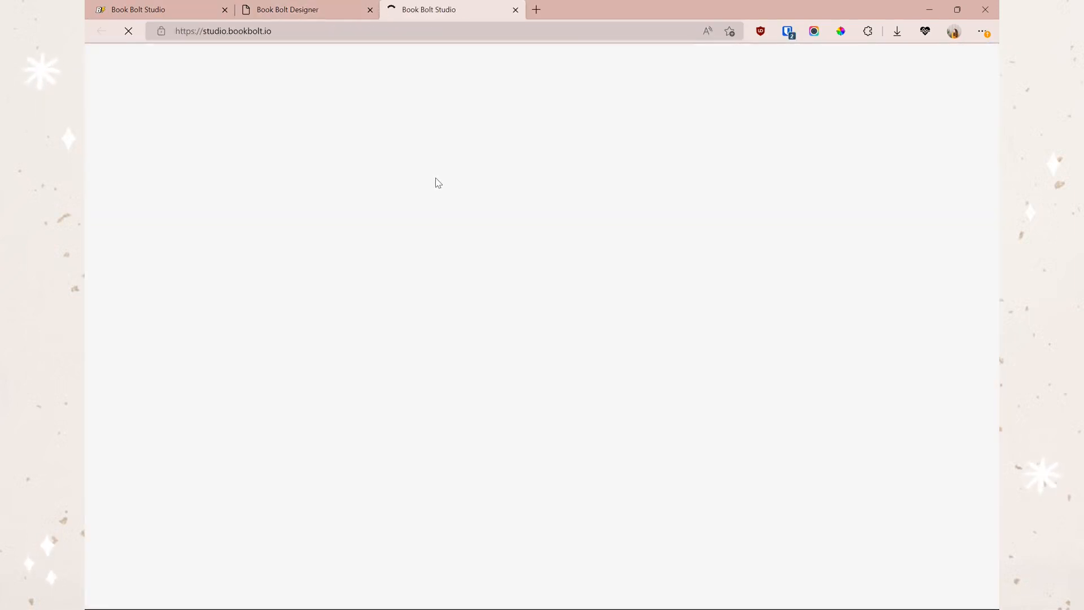